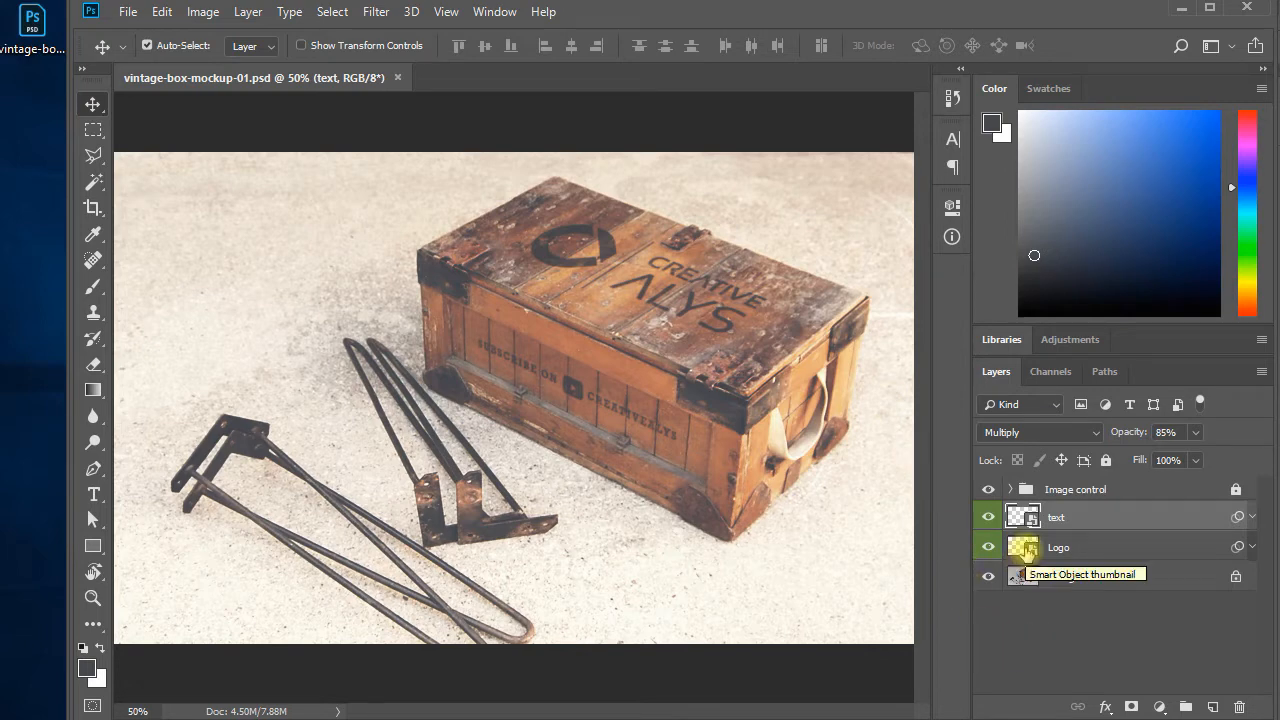
Open the contents of the Logo smart object and toggle the visibility of Shape 1 and the TEXTURE group off and on.
{"action": "double_click", "coordinate": [1027, 549]}
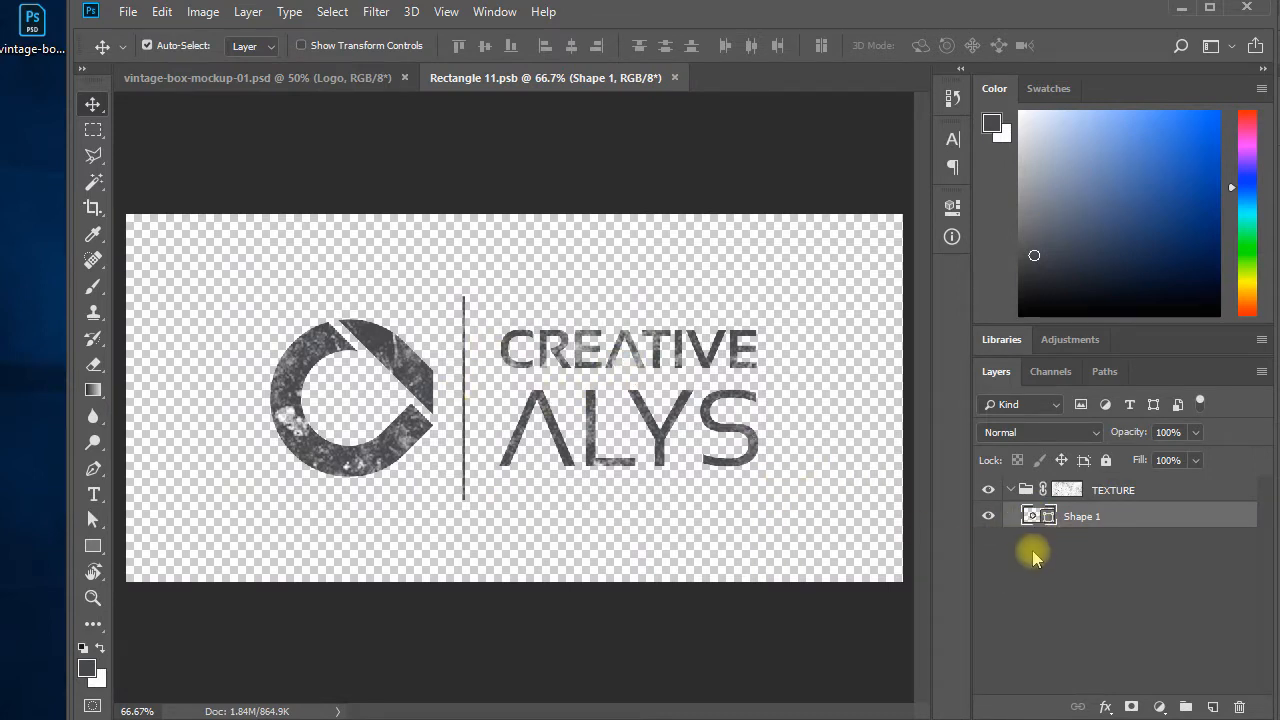
{"action": "left_click", "coordinate": [988, 516]}
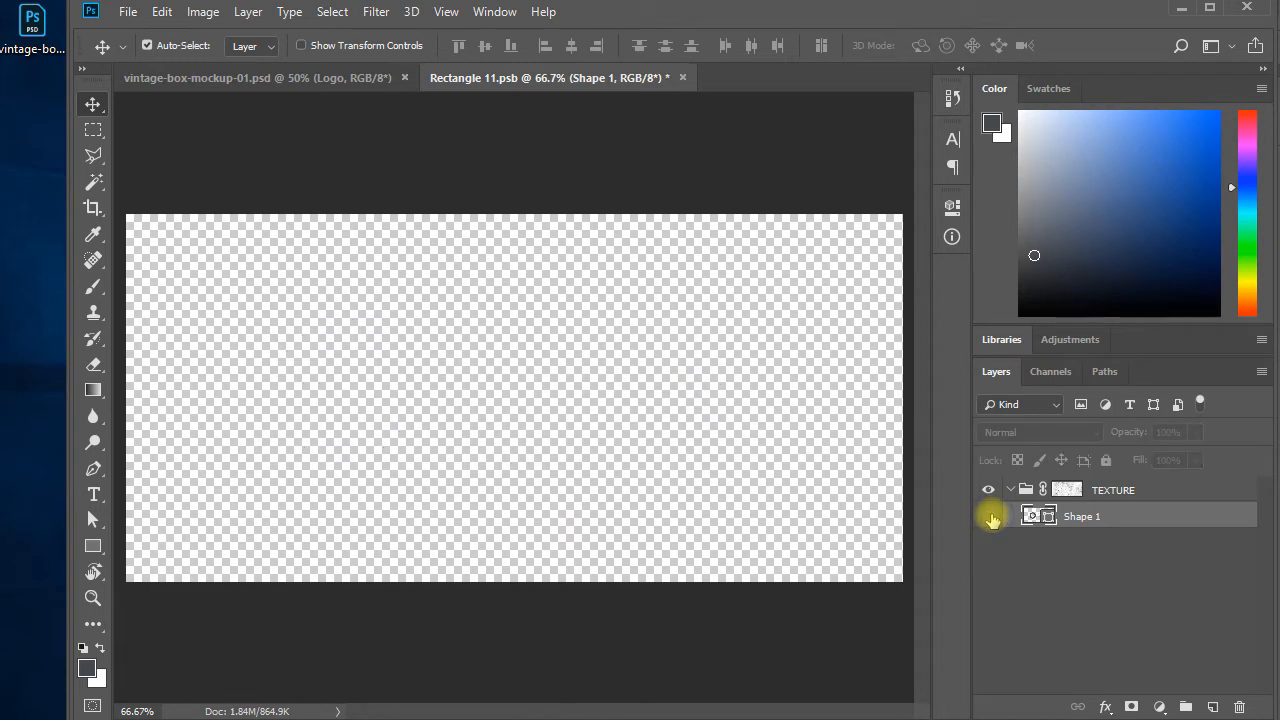
{"action": "left_click", "coordinate": [988, 516]}
{"action": "left_click", "coordinate": [988, 490]}
{"action": "left_click", "coordinate": [988, 490]}
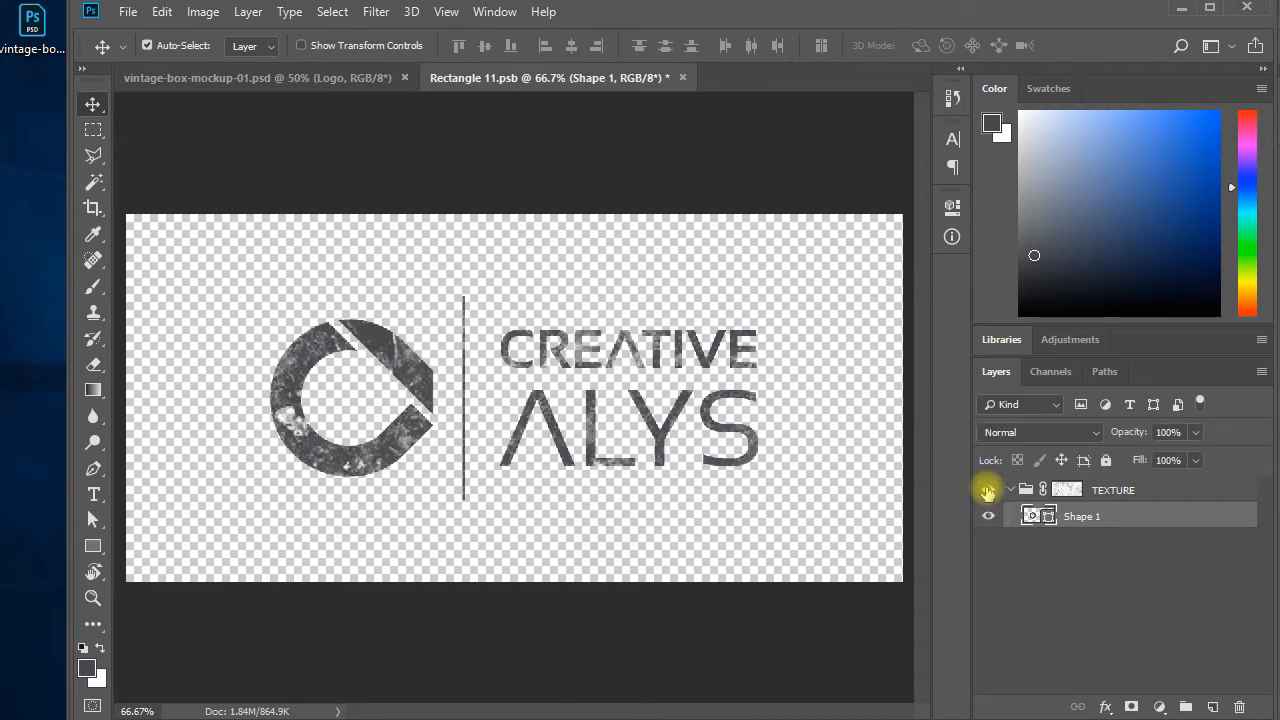
{"action": "left_click", "coordinate": [988, 490]}
{"action": "left_click", "coordinate": [988, 490]}
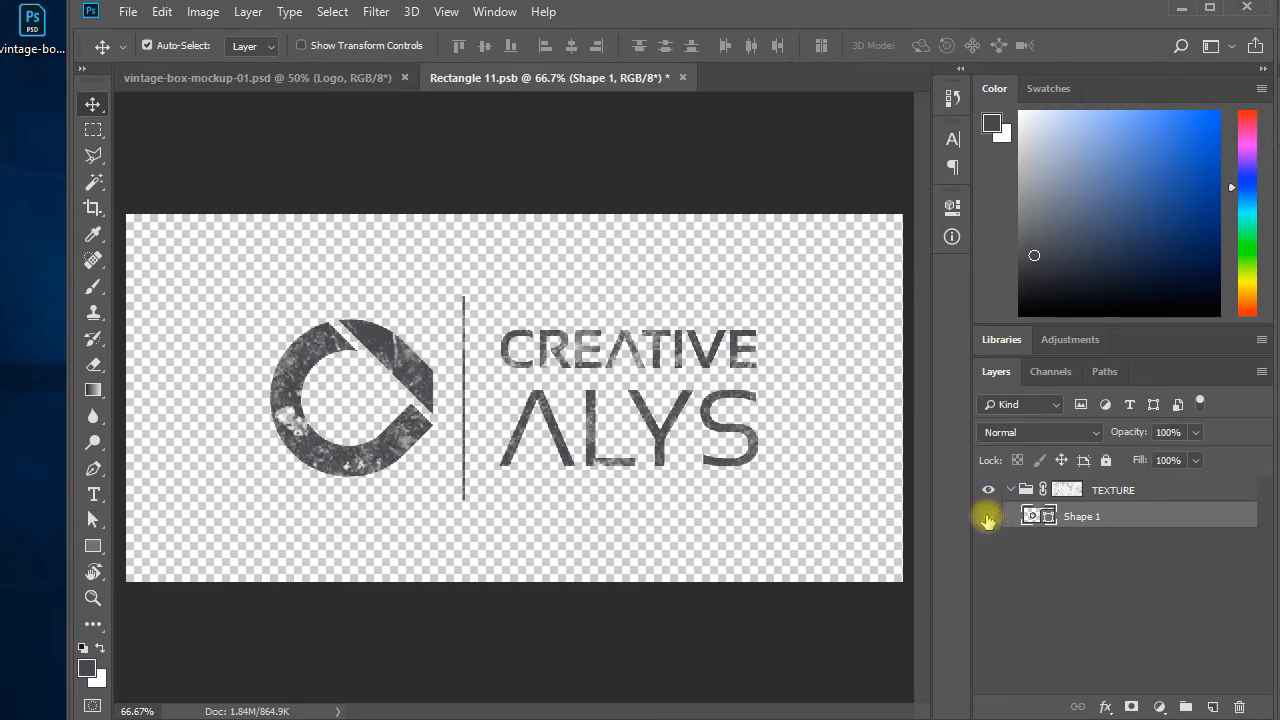
{"action": "left_click", "coordinate": [988, 517]}
{"action": "left_click", "coordinate": [988, 518]}
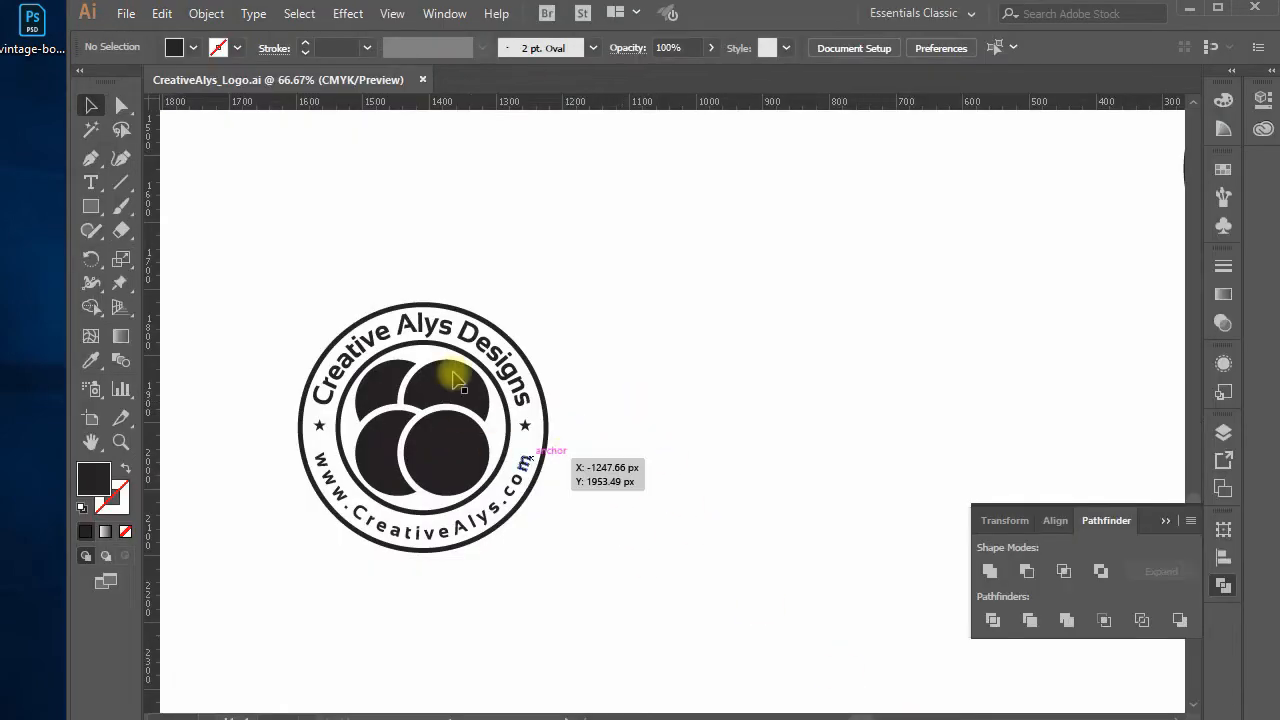
Switch to Illustrator and copy the round Creative Alys Designs logo from CreativeAlys_Logo.ai.
{"action": "left_click", "coordinate": [455, 375]}
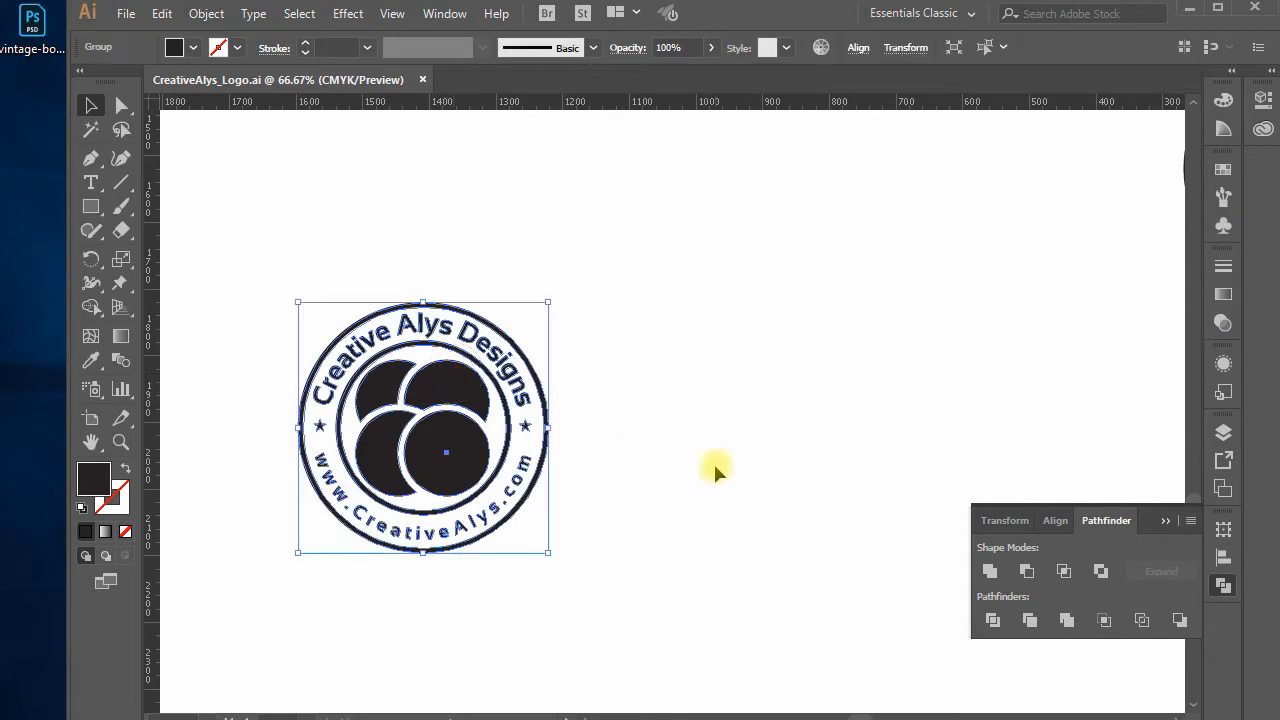
{"action": "left_click", "coordinate": [162, 13]}
{"action": "left_click", "coordinate": [203, 111]}
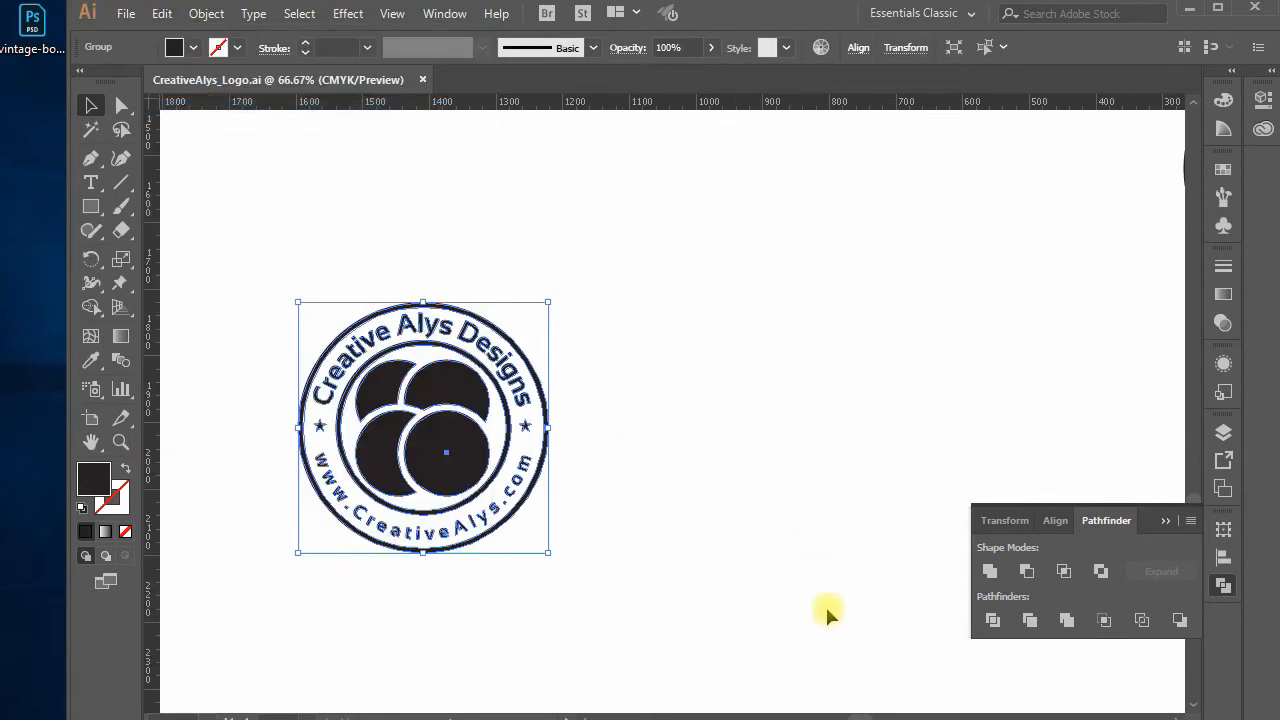
{"action": "key", "text": "space"}
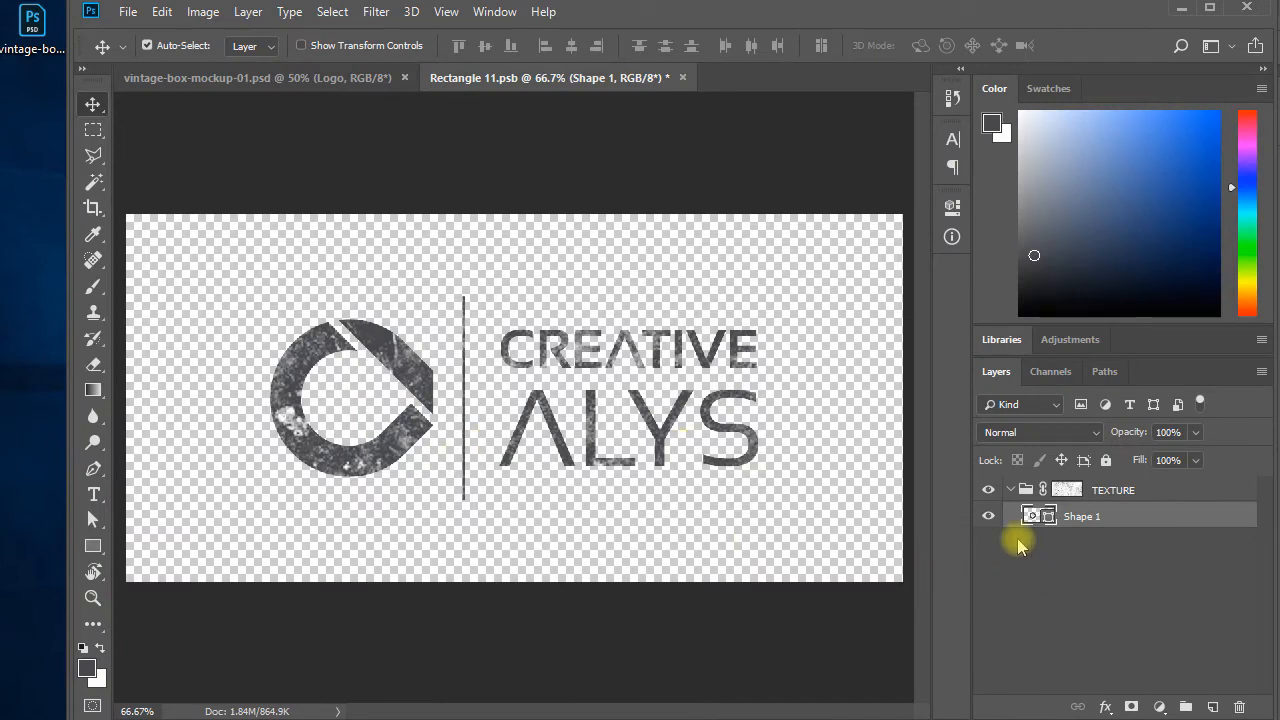
Back in Photoshop, paste the round logo into Rectangle 11.psb as a Shape Layer and scale it to about 60%.
{"action": "key", "text": "ctrl+v"}
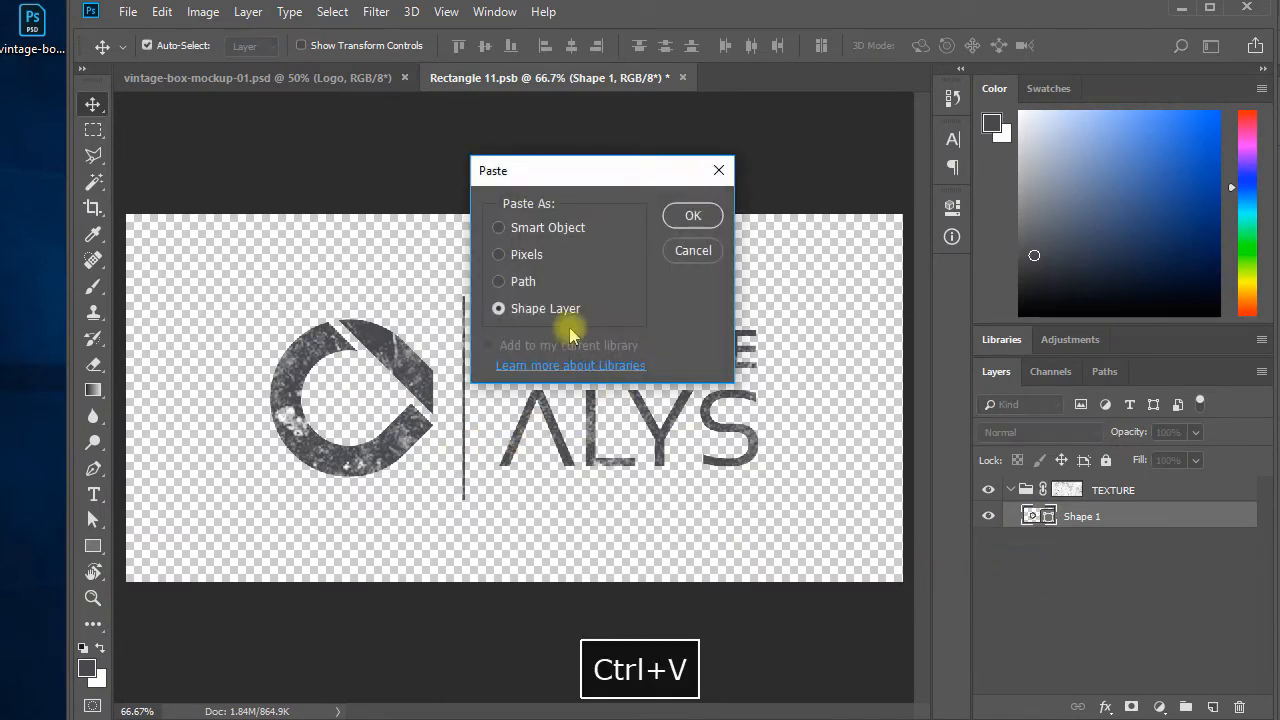
{"action": "left_click", "coordinate": [690, 217]}
{"action": "key", "text": "ctrl+t"}
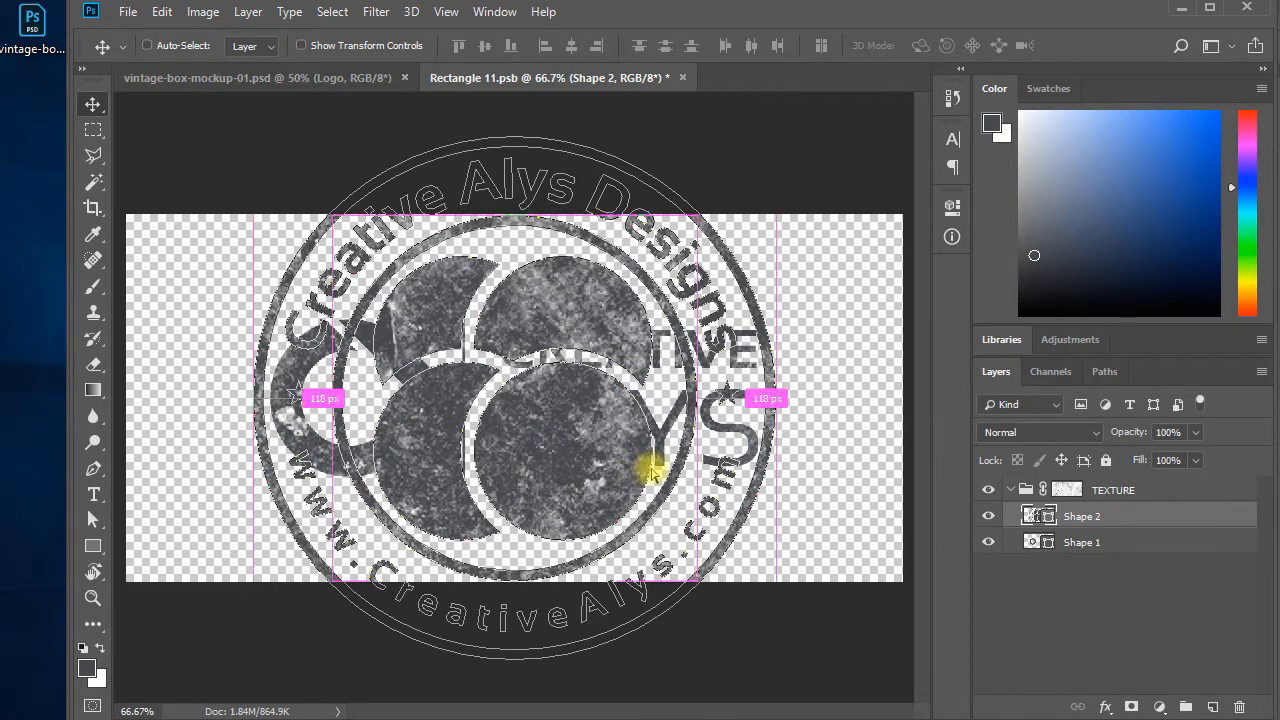
{"action": "left_click_drag", "start_coordinate": [776, 661], "coordinate": [678, 556]}
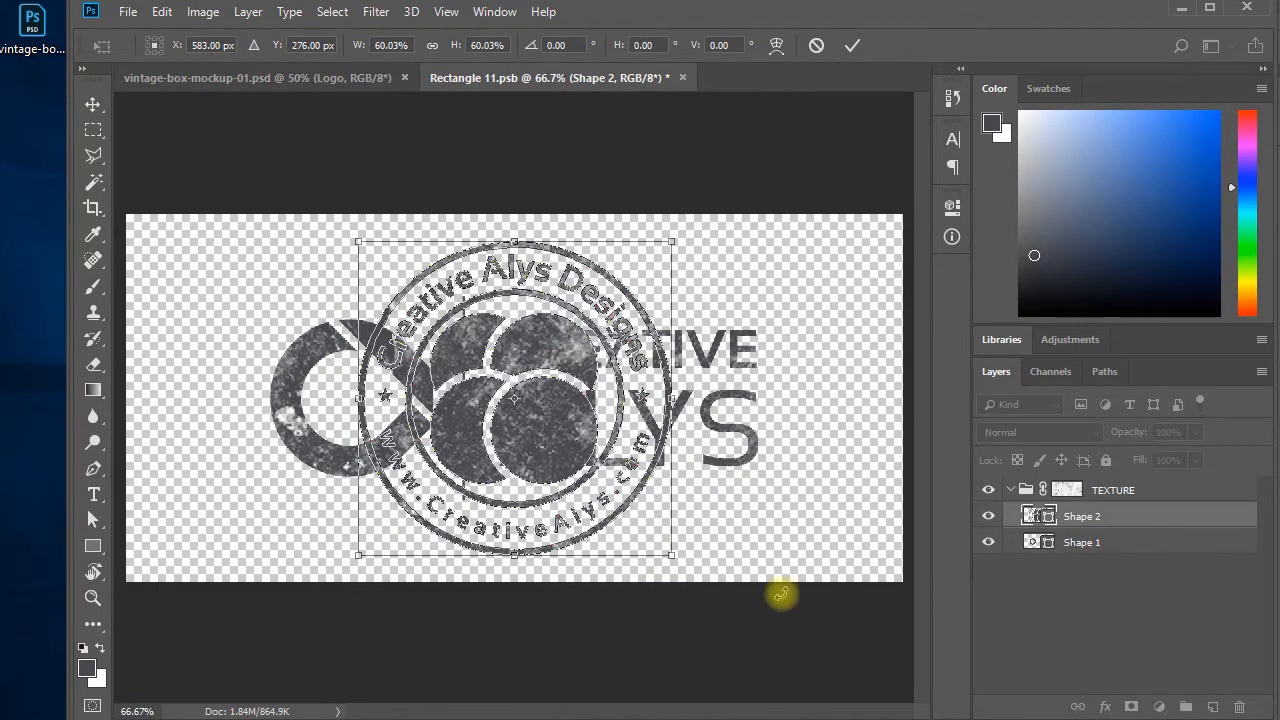
{"action": "key", "text": "Return"}
Hide the original Shape 1 logo layer and delete it from the TEXTURE group.
{"action": "left_click", "coordinate": [988, 542]}
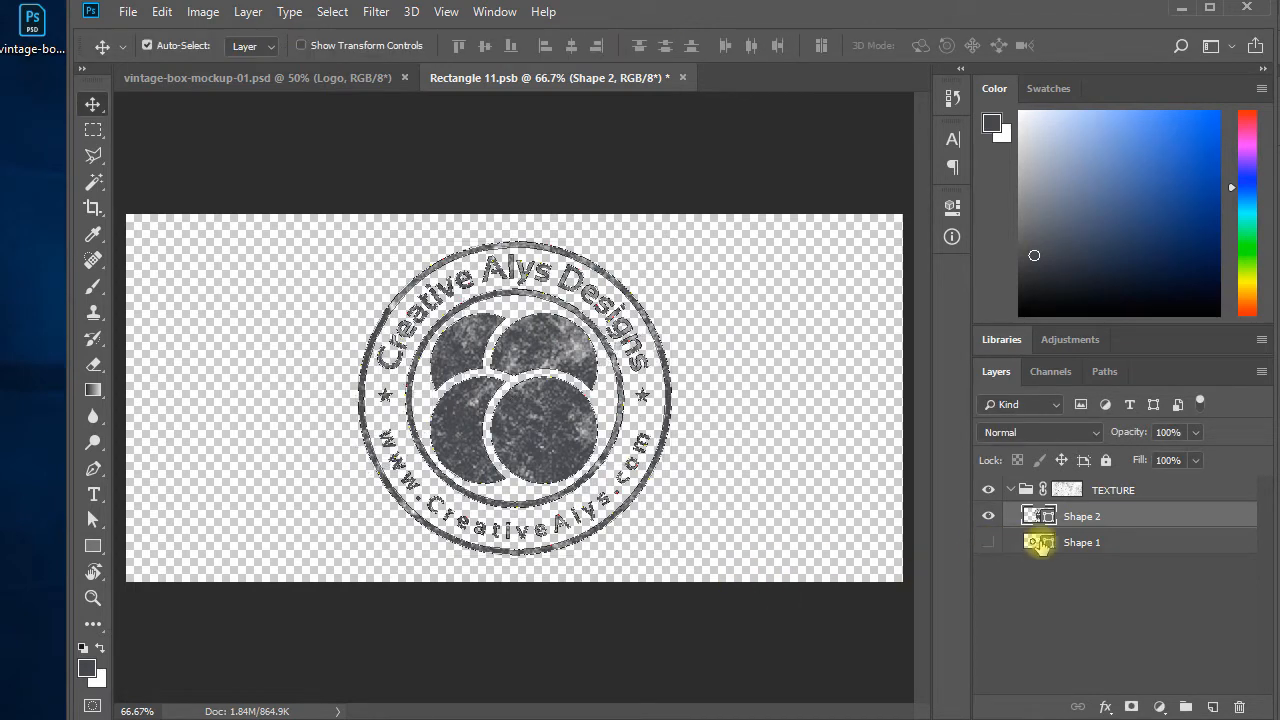
{"action": "left_click", "coordinate": [1040, 542]}
{"action": "key", "text": "Delete"}
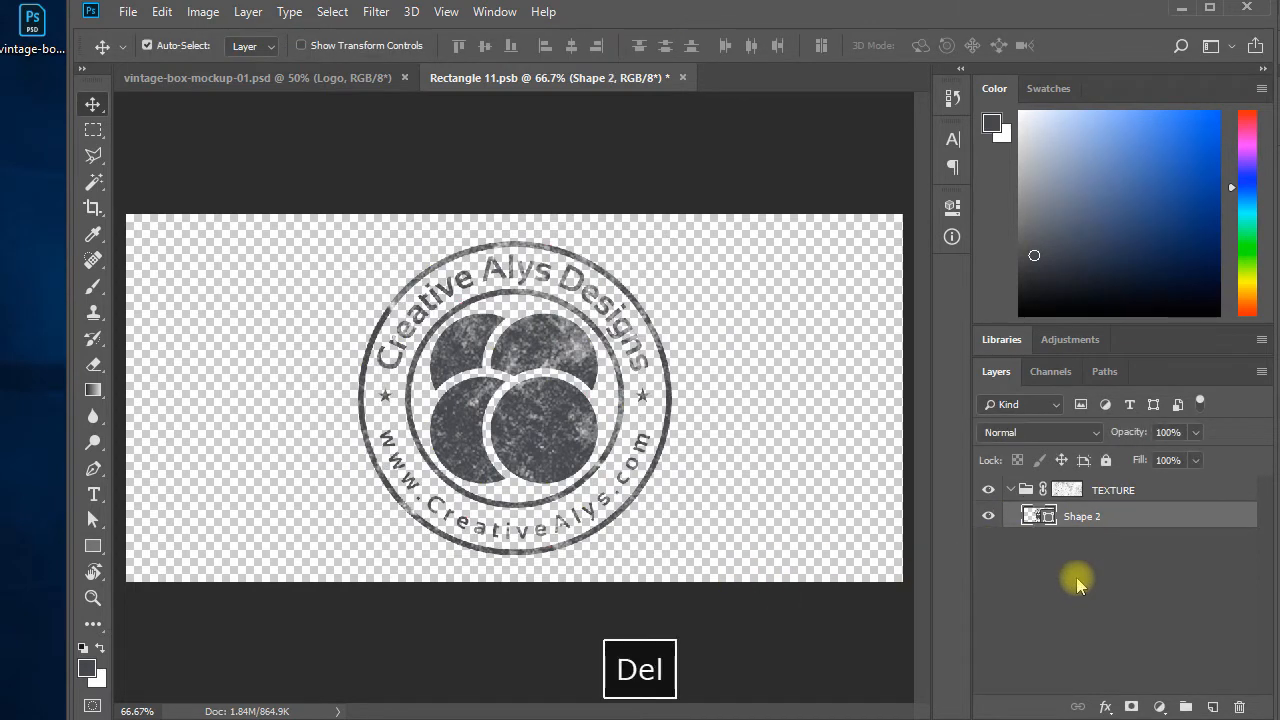
Disable the TEXTURE group's layer mask to preview the logo without the distressed texture, and enable the mask again.
{"action": "left_click", "coordinate": [1060, 490]}
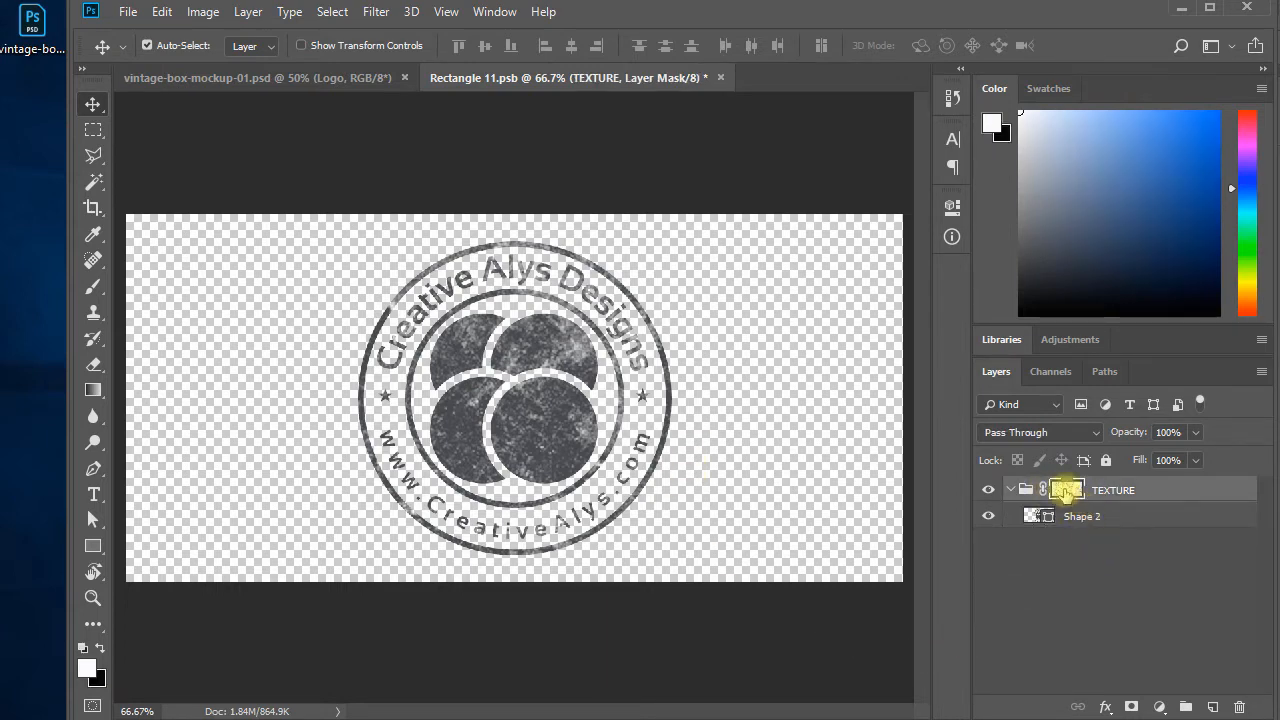
{"action": "right_click", "coordinate": [1066, 493]}
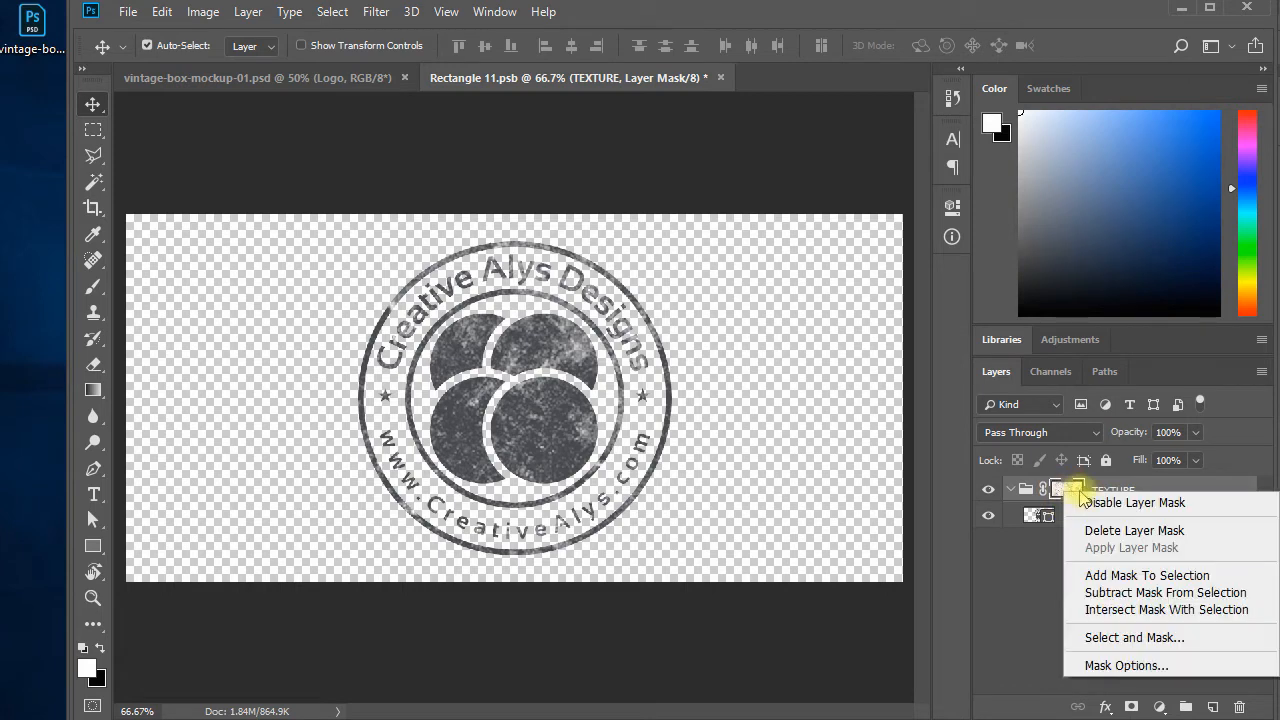
{"action": "left_click", "coordinate": [1120, 501]}
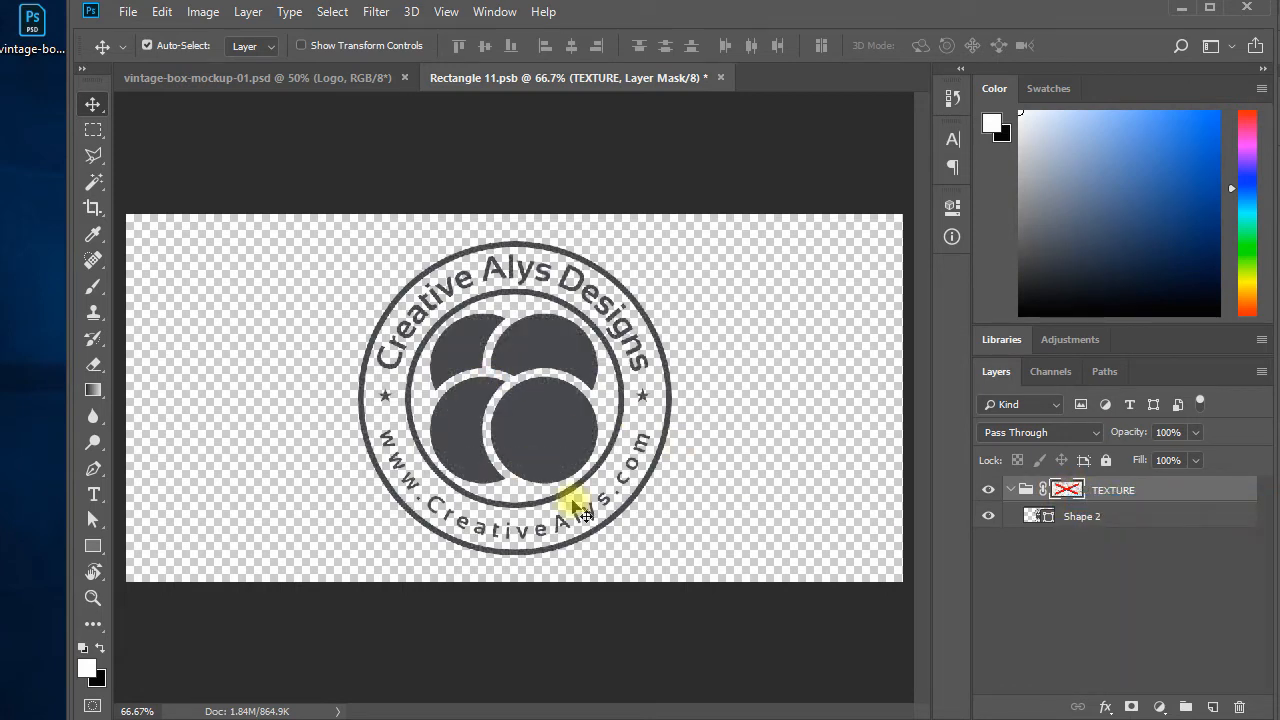
{"action": "right_click", "coordinate": [1067, 490]}
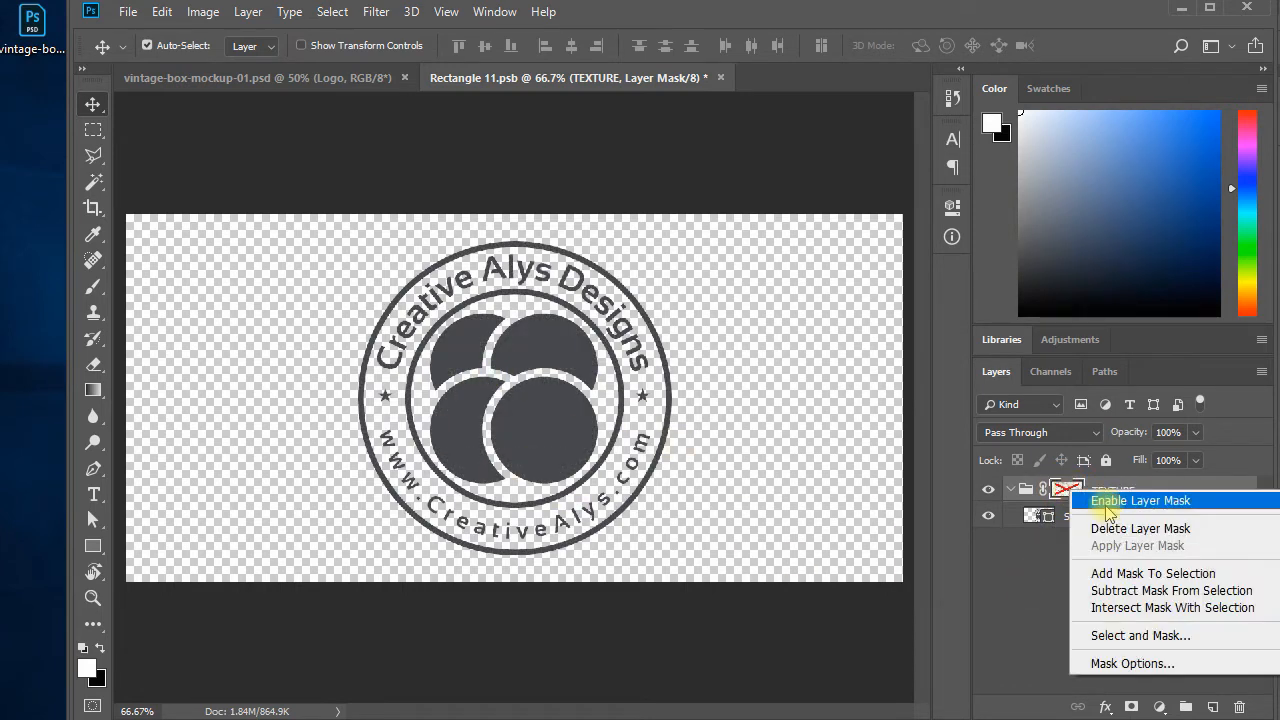
{"action": "left_click", "coordinate": [1120, 500]}
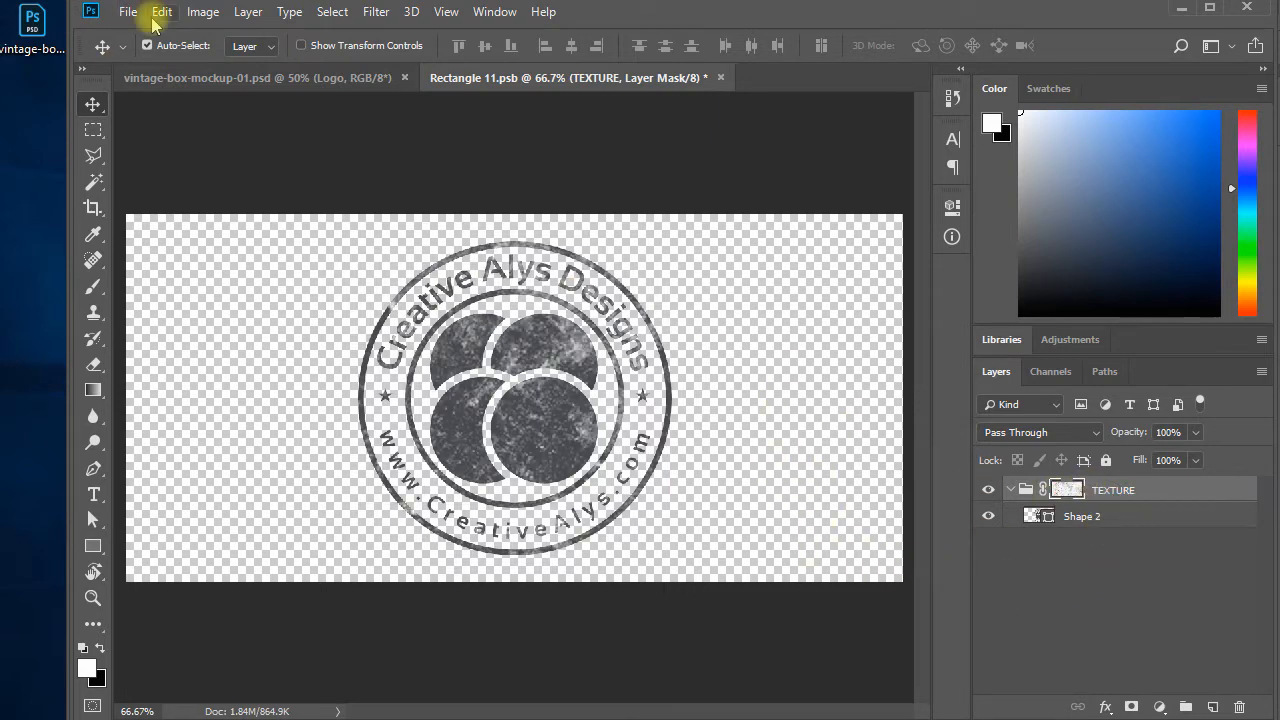
Save and close Rectangle 11.psb to update the logo on the box lid.
{"action": "key", "text": "ctrl+s"}
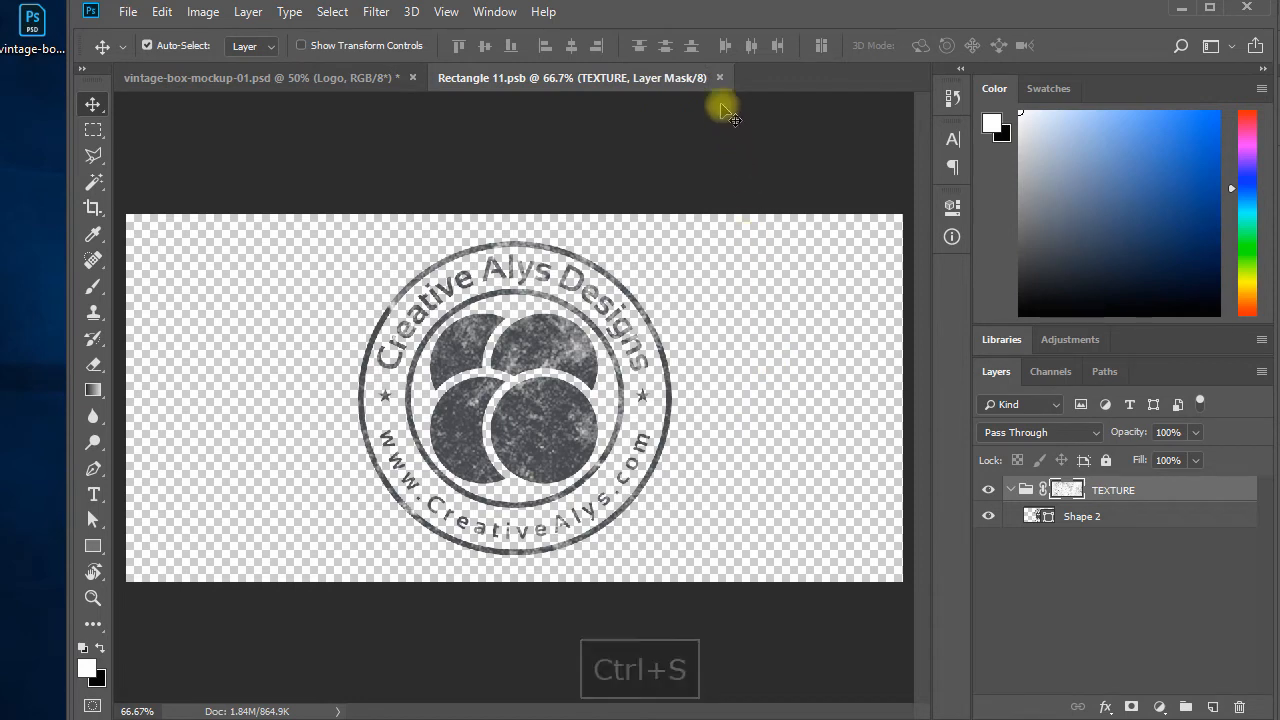
{"action": "key", "text": "ctrl+w"}
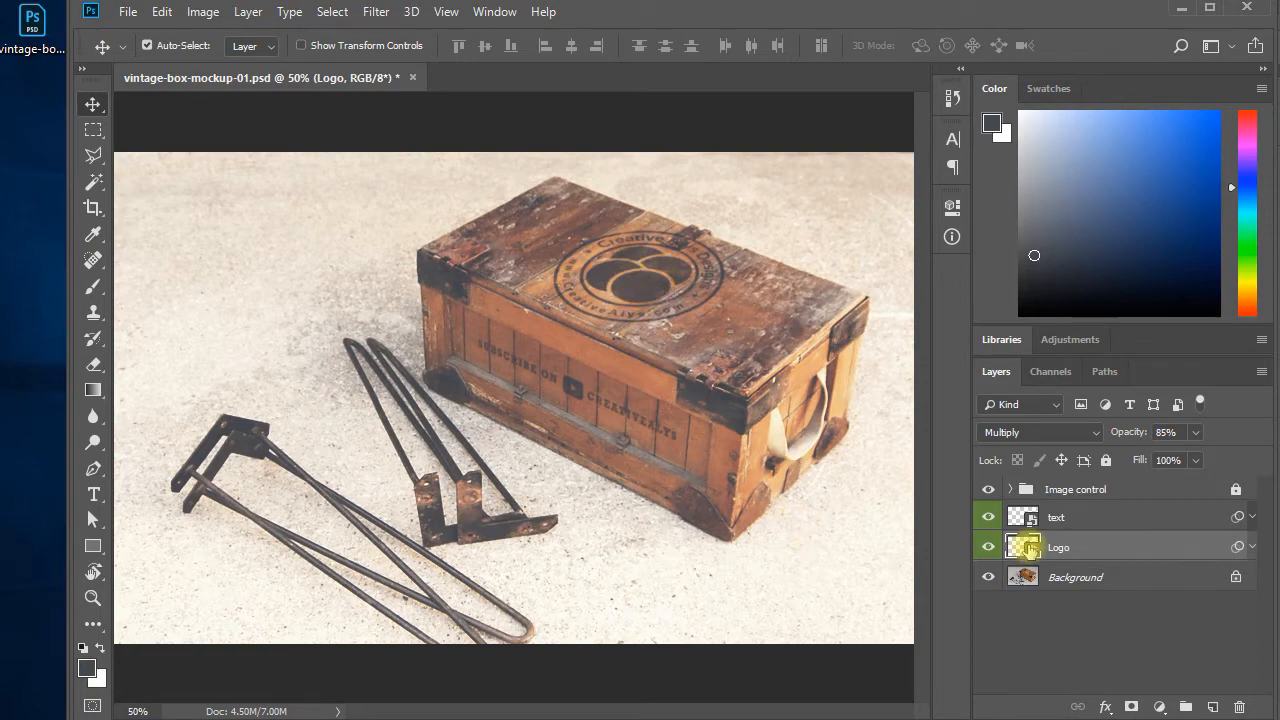
Scale the round logo inside the Logo smart object to about 79%, saving and closing its contents.
{"action": "double_click", "coordinate": [1024, 546]}
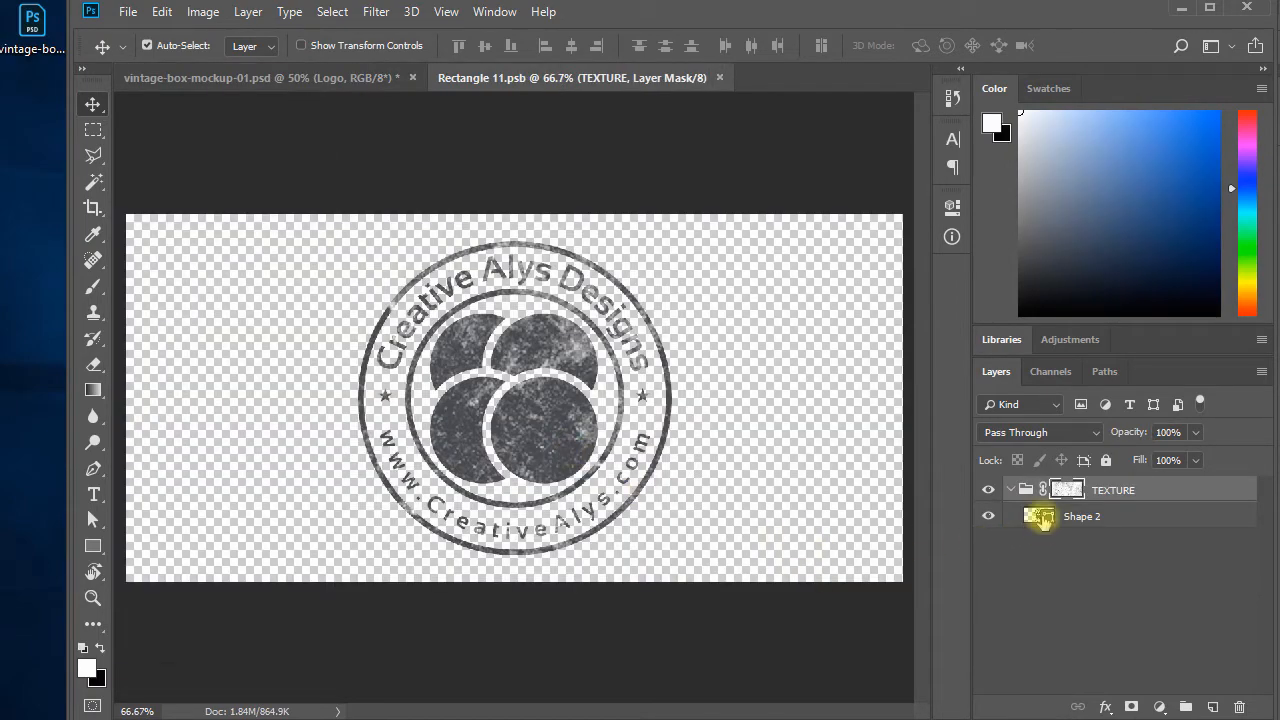
{"action": "left_click", "coordinate": [1034, 516]}
{"action": "key", "text": "ctrl+t"}
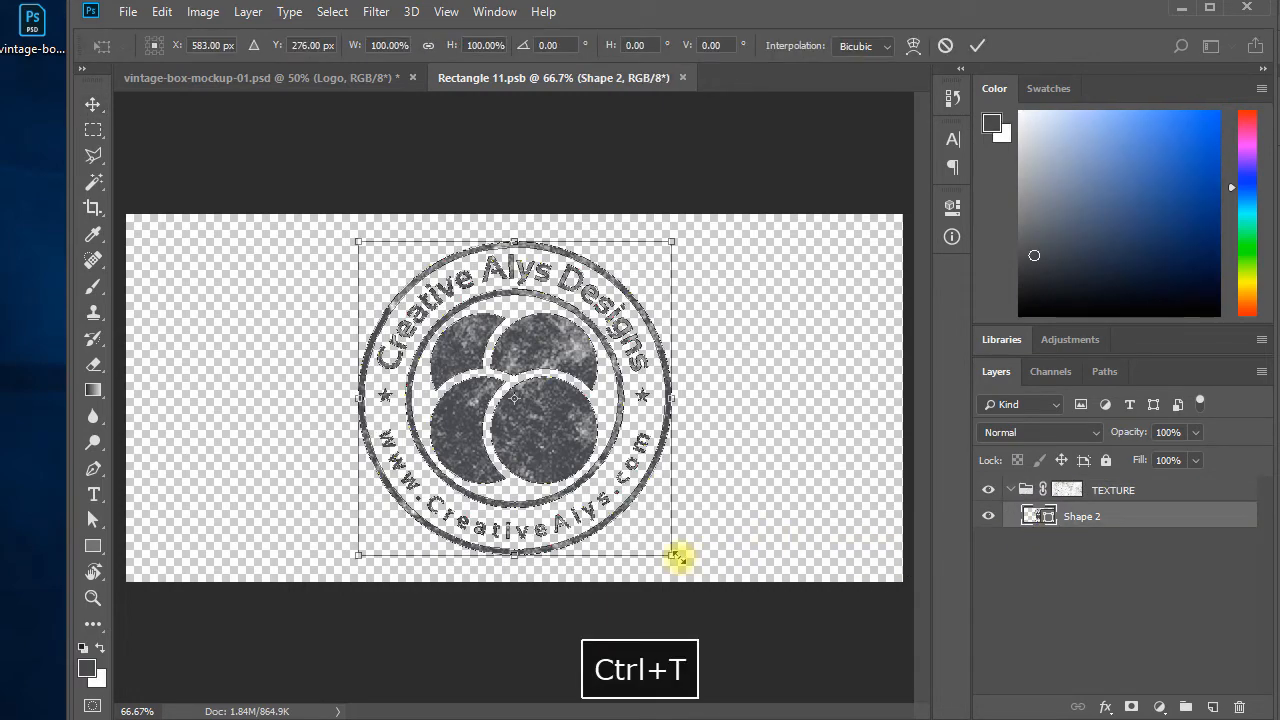
{"action": "left_click_drag", "start_coordinate": [678, 557], "coordinate": [646, 523]}
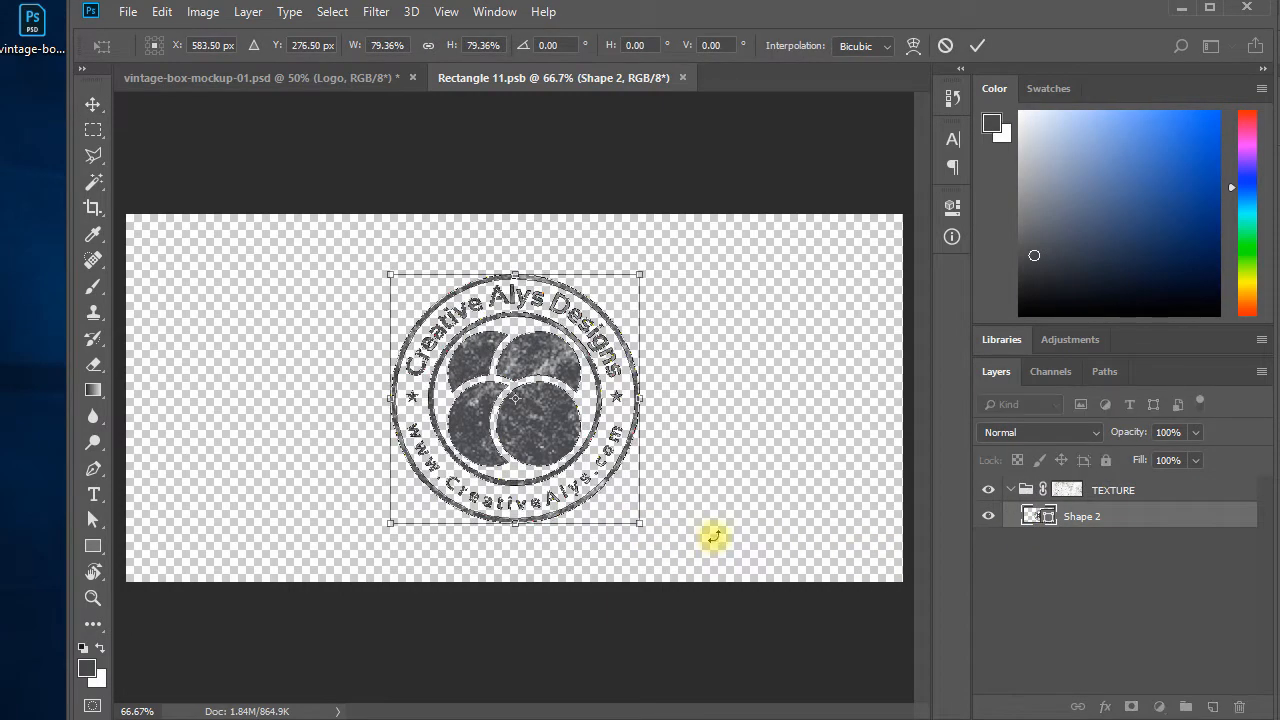
{"action": "key", "text": "Return"}
{"action": "key", "text": "ctrl+s"}
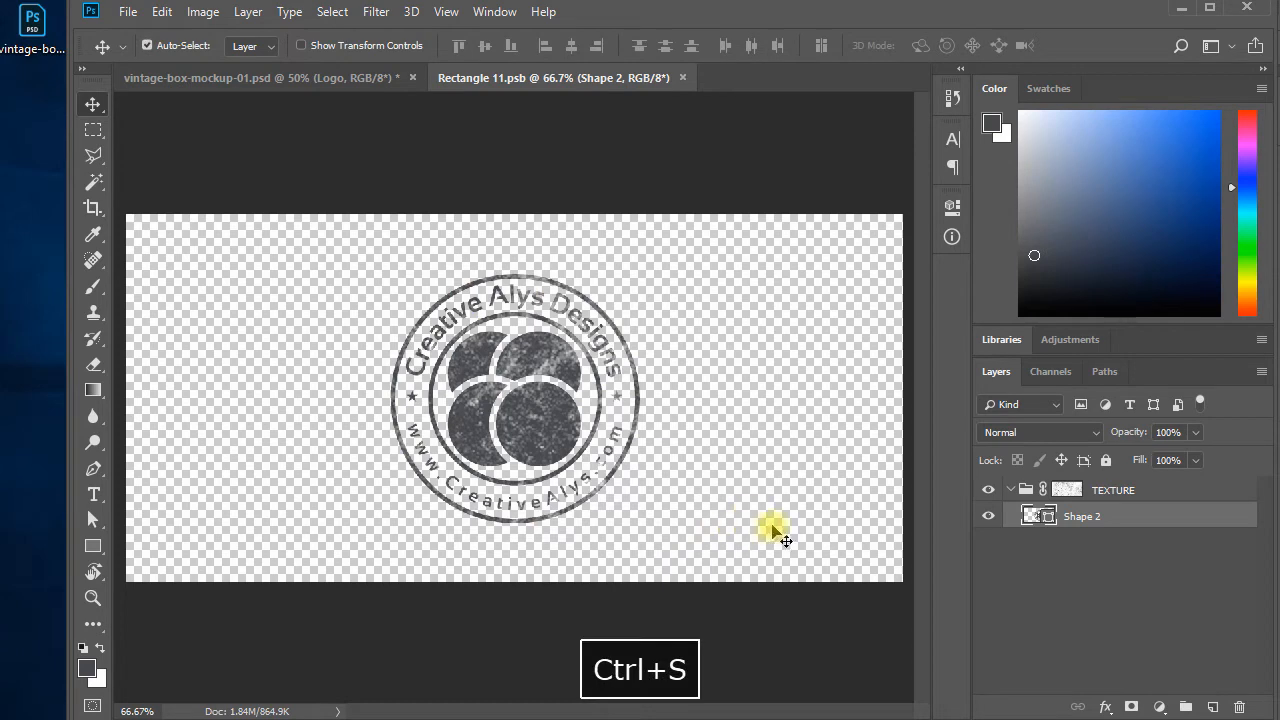
{"action": "left_click", "coordinate": [682, 78]}
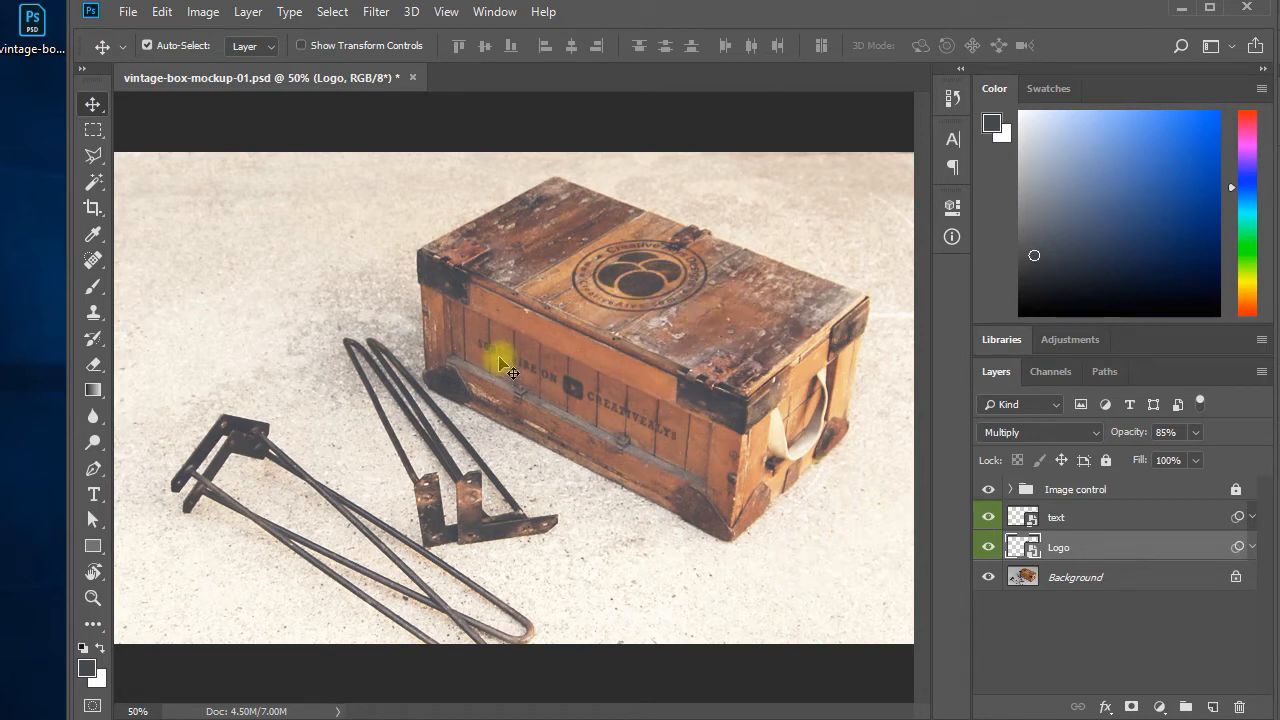
In the text layer's smart object, replace the word "Subscribe" with "WATCH MORE" before "ON".
{"action": "double_click", "coordinate": [1028, 519]}
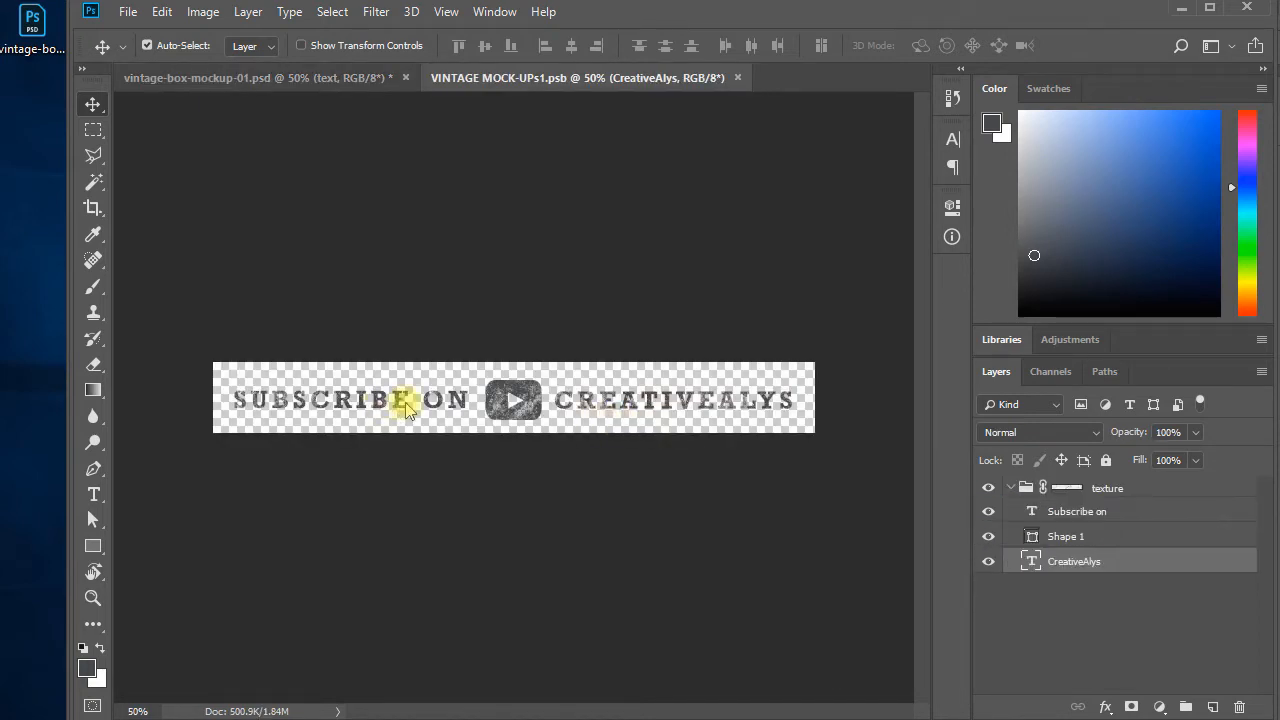
{"action": "left_click", "coordinate": [400, 403]}
{"action": "key", "text": "t"}
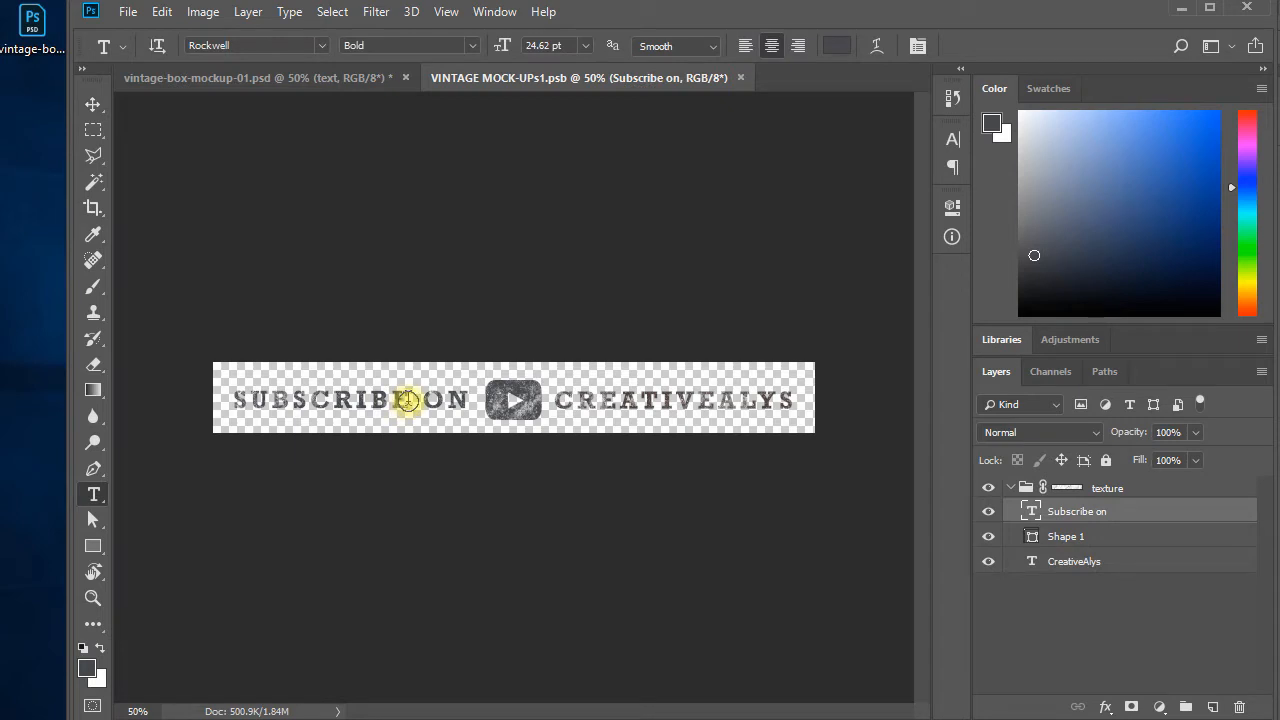
{"action": "left_click_drag", "start_coordinate": [410, 400], "coordinate": [214, 377]}
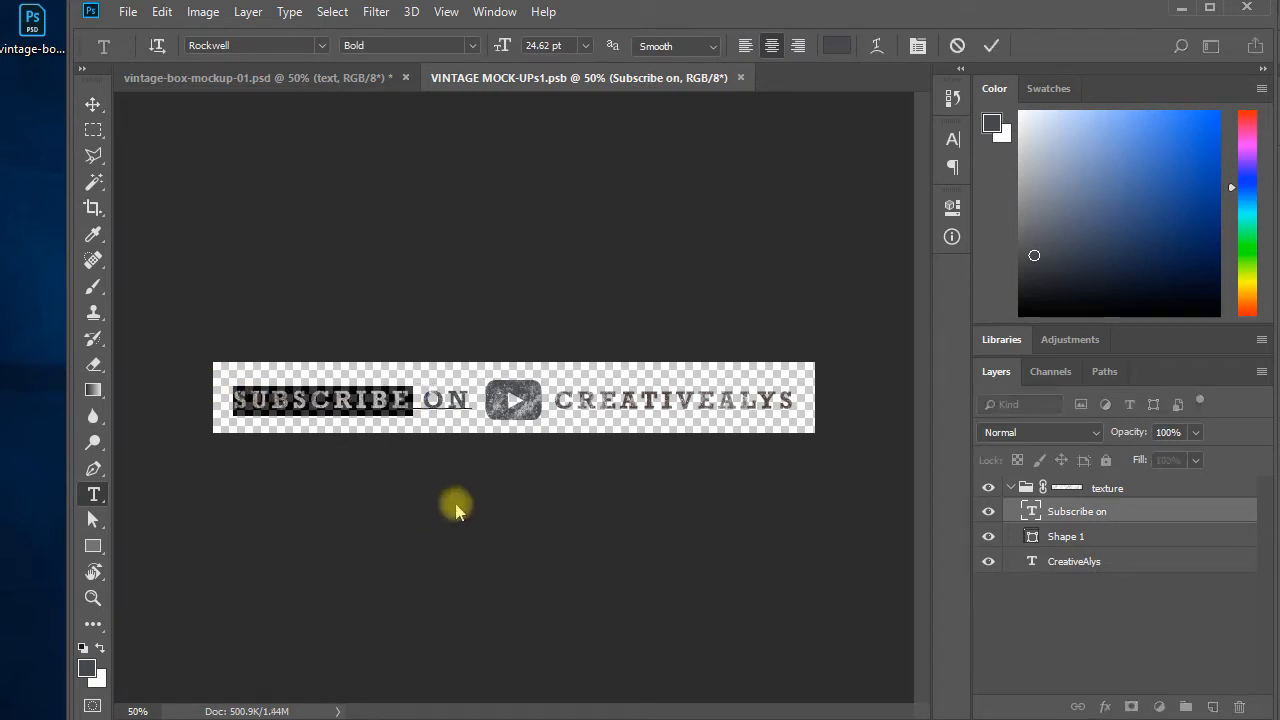
{"action": "type", "text": "WATCH M"}
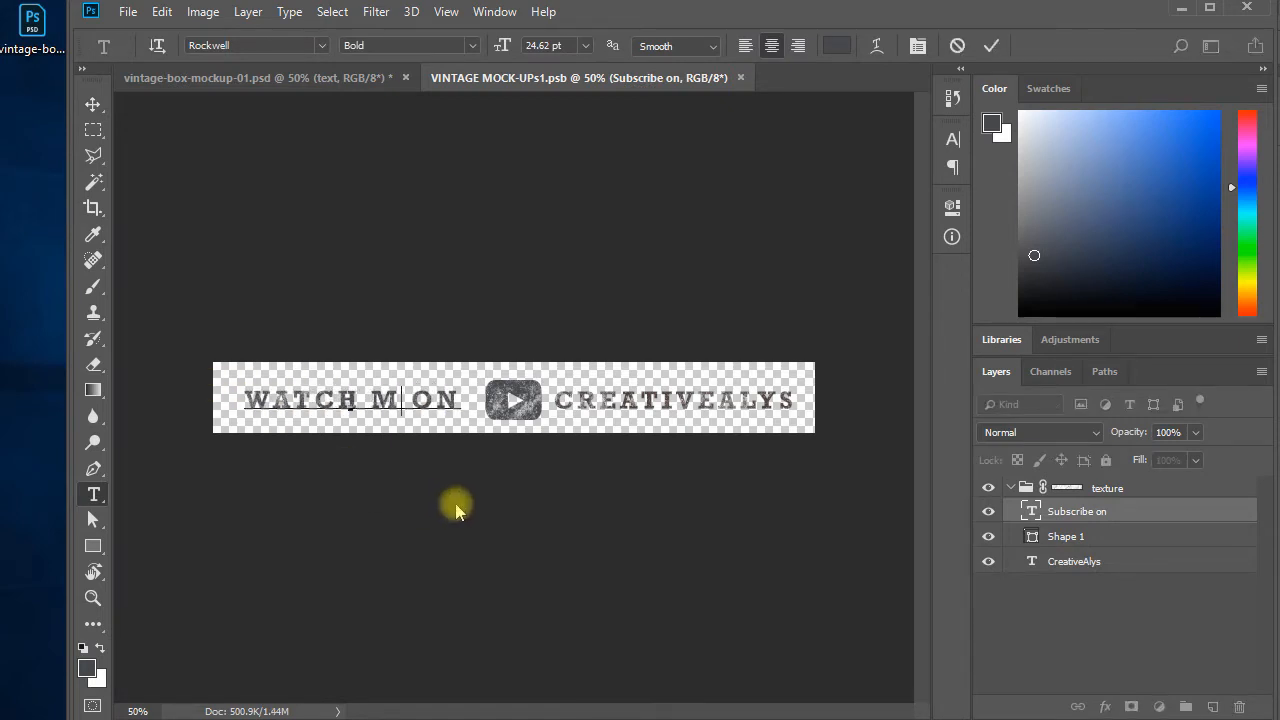
{"action": "type", "text": "ORE"}
{"action": "key", "text": "ctrl+a"}
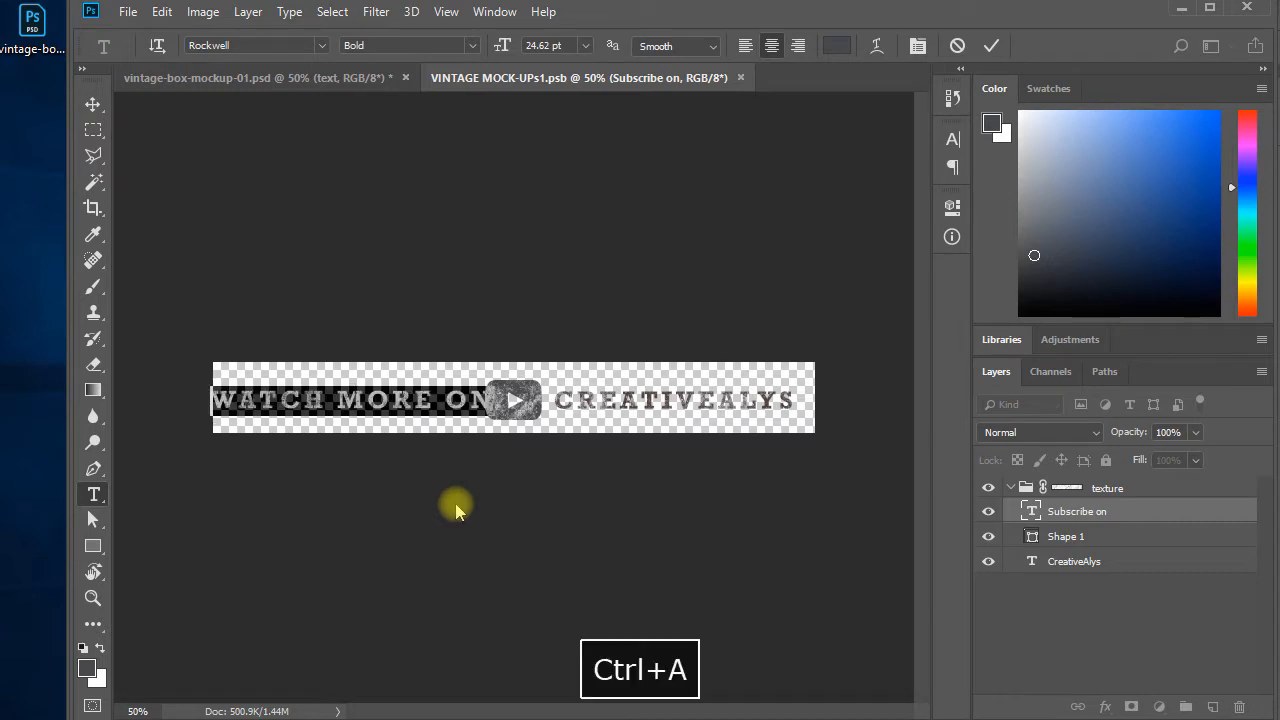
{"action": "key", "text": "ctrl+Return"}
Nudge the "Watch More on" text layer to the right so its first letter sits inside the canvas.
{"action": "key", "text": "v"}
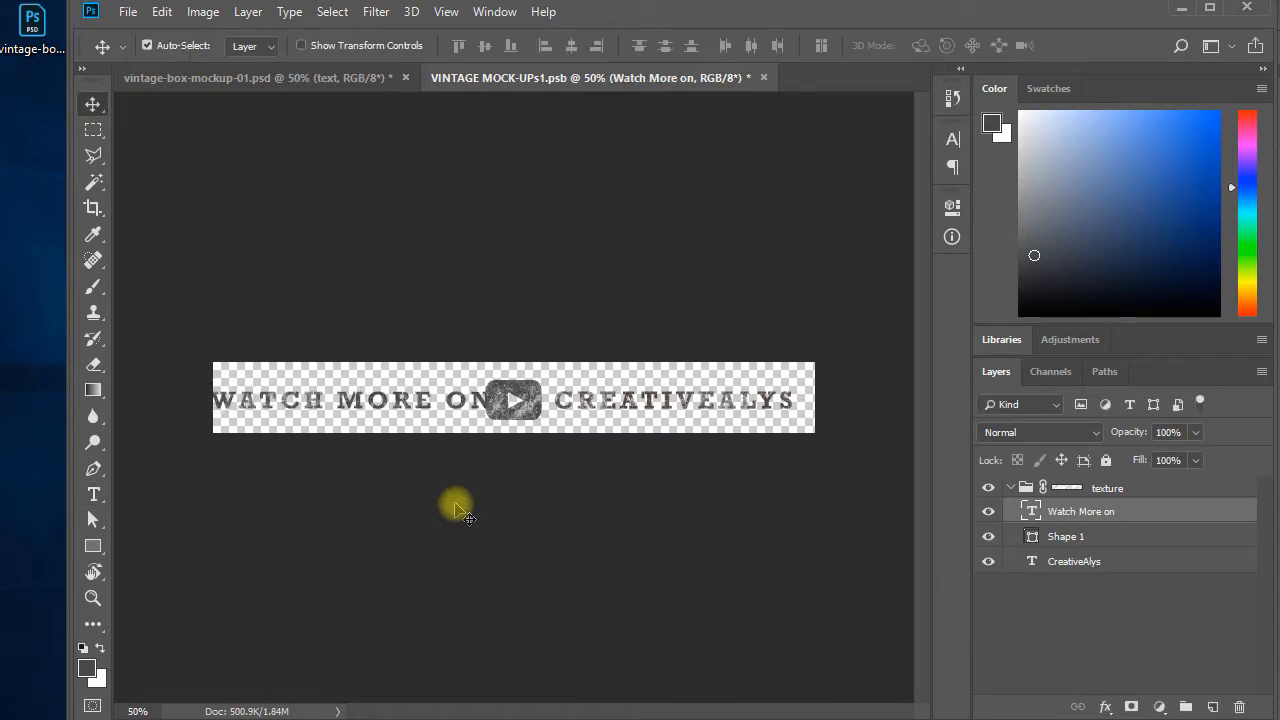
{"action": "key", "text": "shift+Right"}
{"action": "key", "text": "shift+Right"}
{"action": "key", "text": "shift+Right"}
{"action": "key", "text": "shift+Right"}
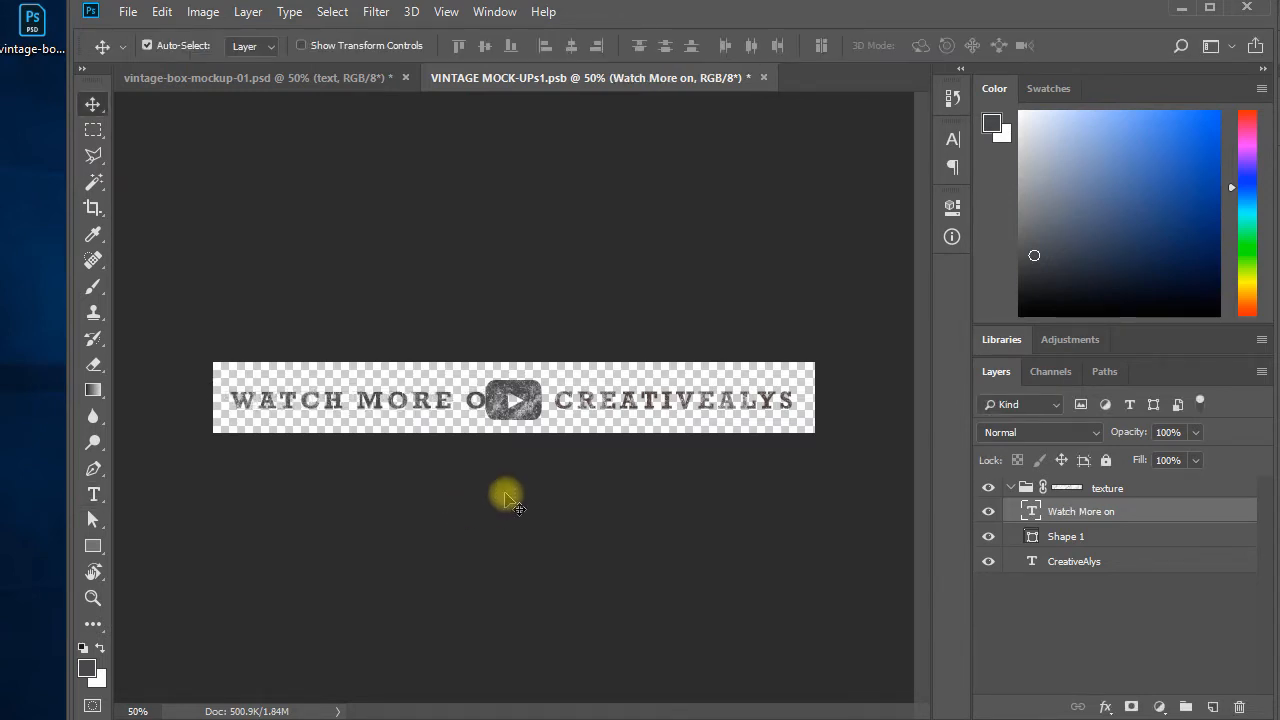
Move the play icon and the CreativeAlys text to the right to make room for the longer wording.
{"action": "left_click_drag", "start_coordinate": [520, 405], "coordinate": [558, 405]}
{"action": "left_click_drag", "start_coordinate": [668, 407], "coordinate": [708, 402]}
{"action": "key", "text": "Left"}
{"action": "key", "text": "Left"}
{"action": "key", "text": "Left"}
{"action": "key", "text": "Left"}
{"action": "key", "text": "Left"}
{"action": "key", "text": "Left"}
{"action": "key", "text": "Left"}
{"action": "key", "text": "Left"}
{"action": "key", "text": "Left"}
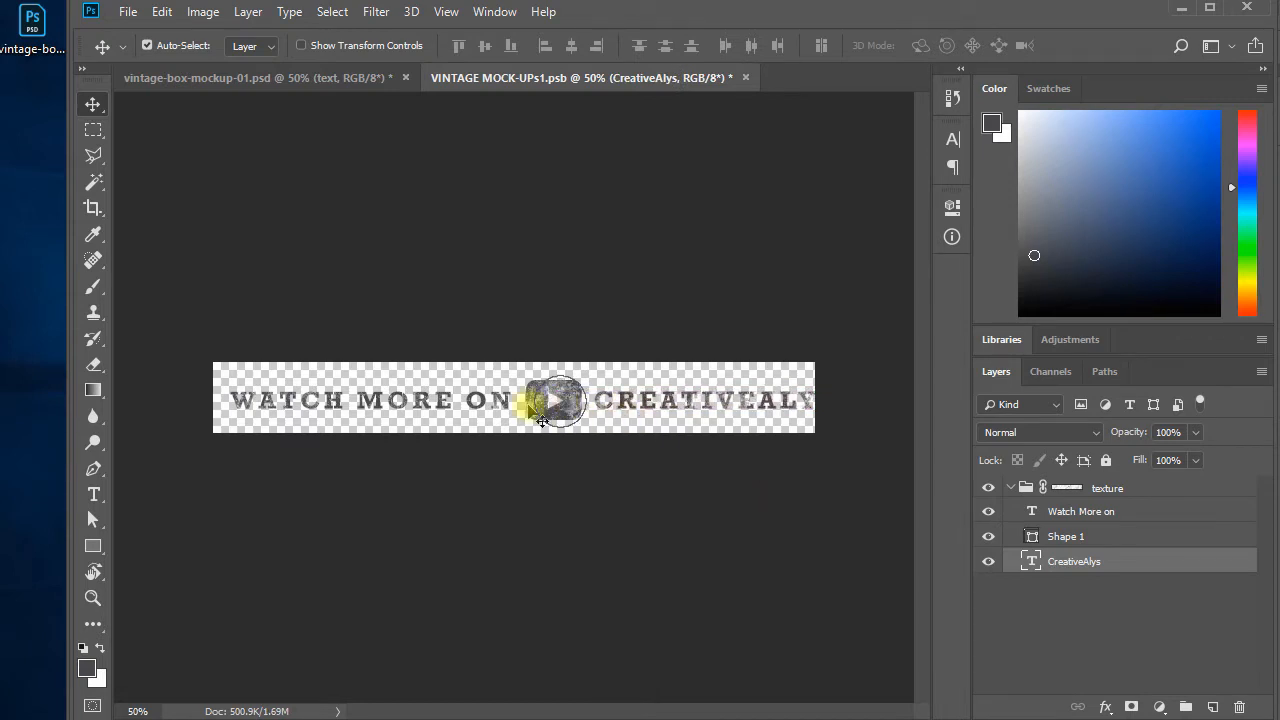
{"action": "left_click", "coordinate": [486, 403], "text": "shift"}
{"action": "key", "text": "ctrl+t"}
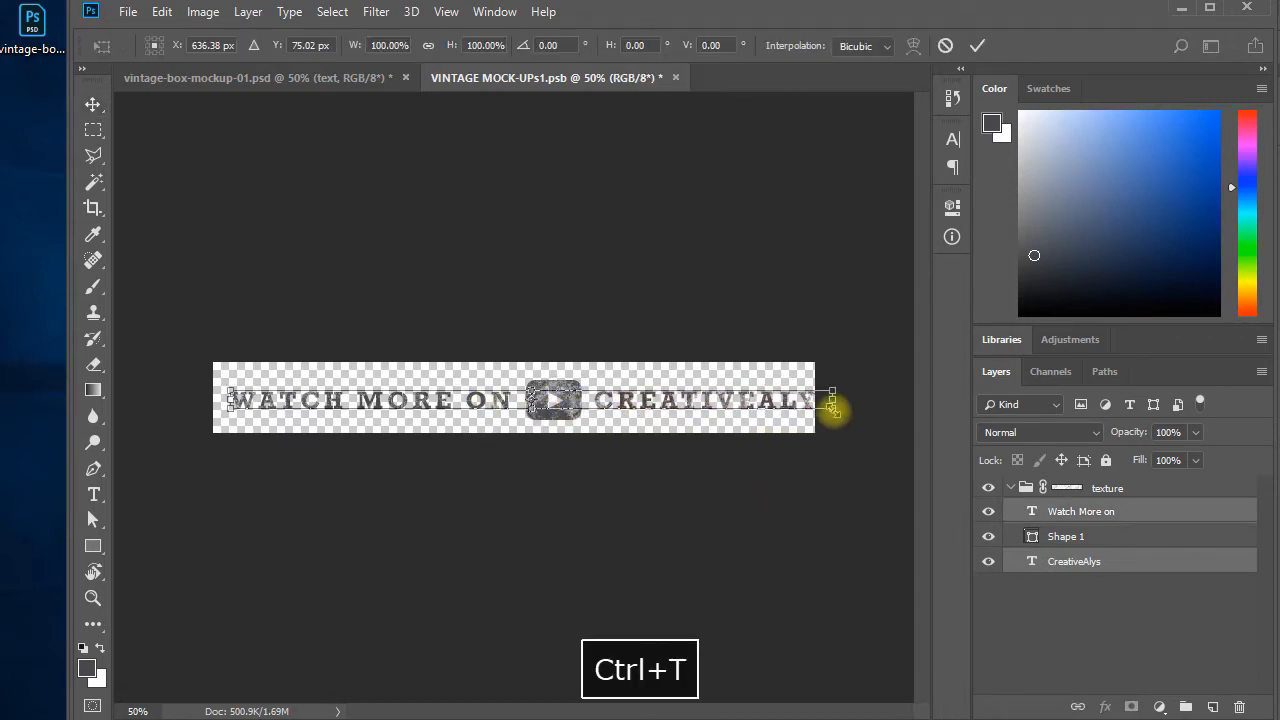
{"action": "left_click_drag", "start_coordinate": [836, 405], "coordinate": [780, 425]}
{"action": "key", "text": "ctrl+z"}
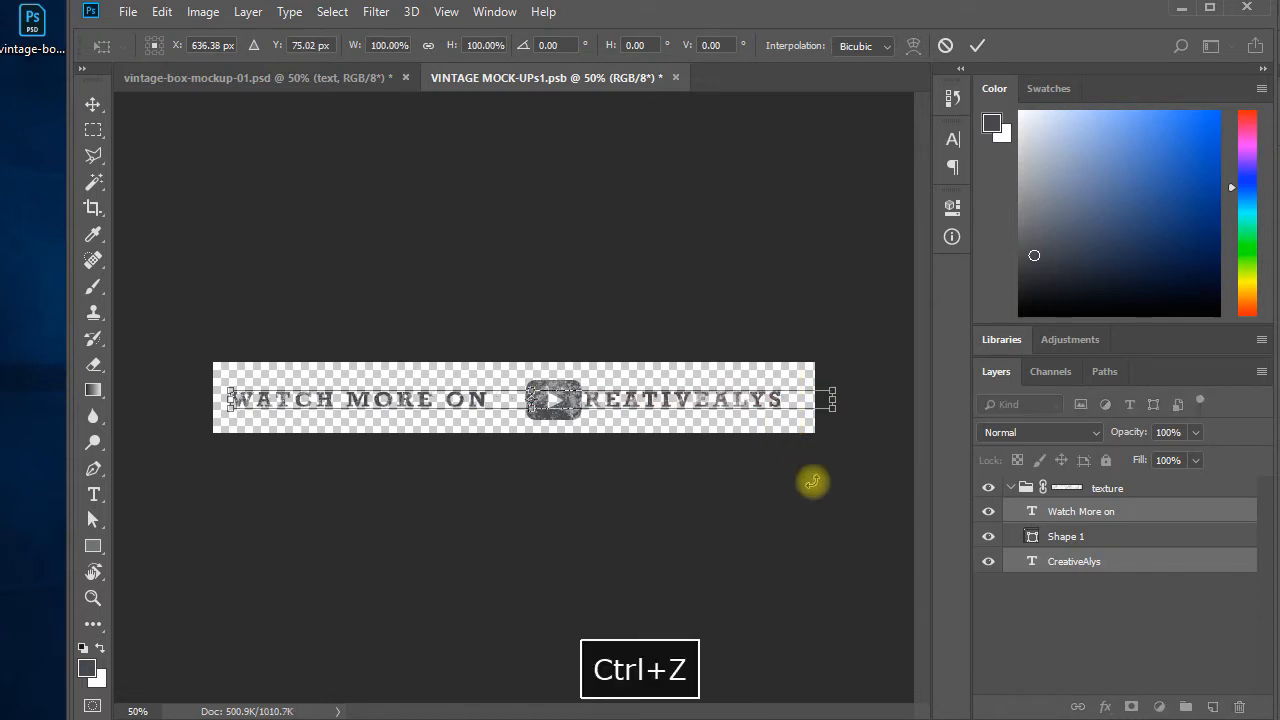
{"action": "key", "text": "Escape"}
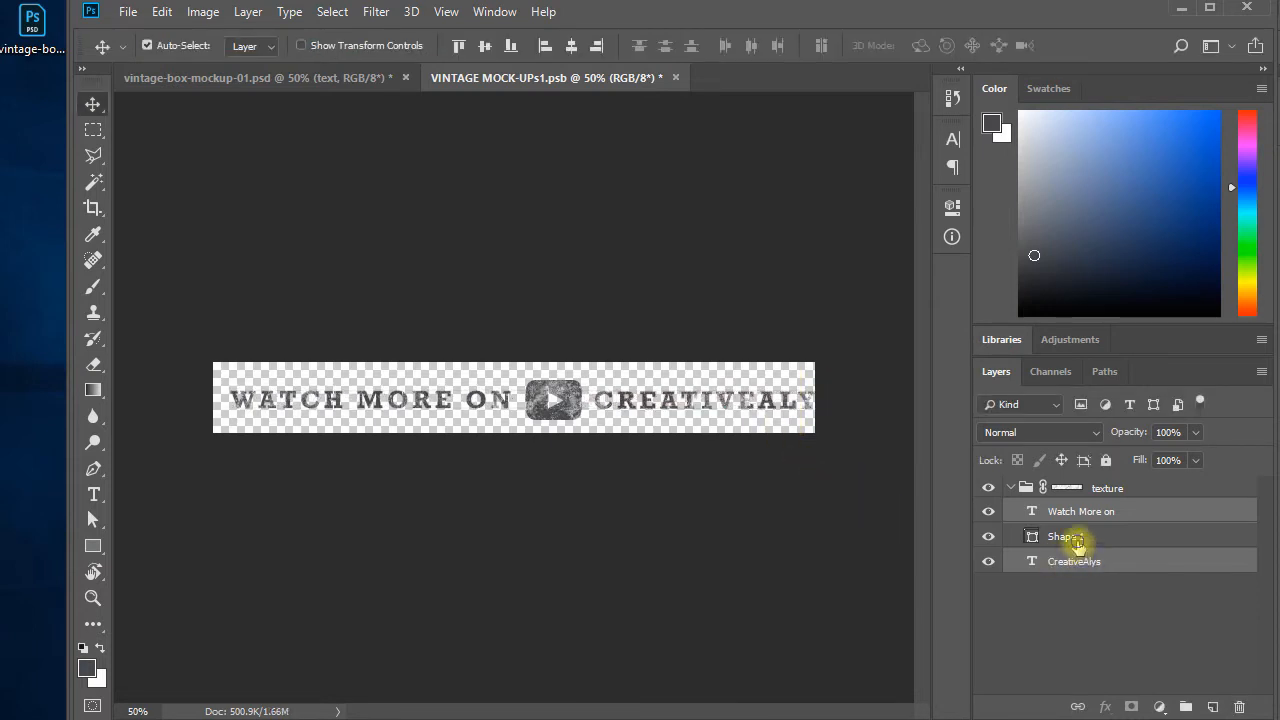
{"action": "left_click", "coordinate": [1075, 536]}
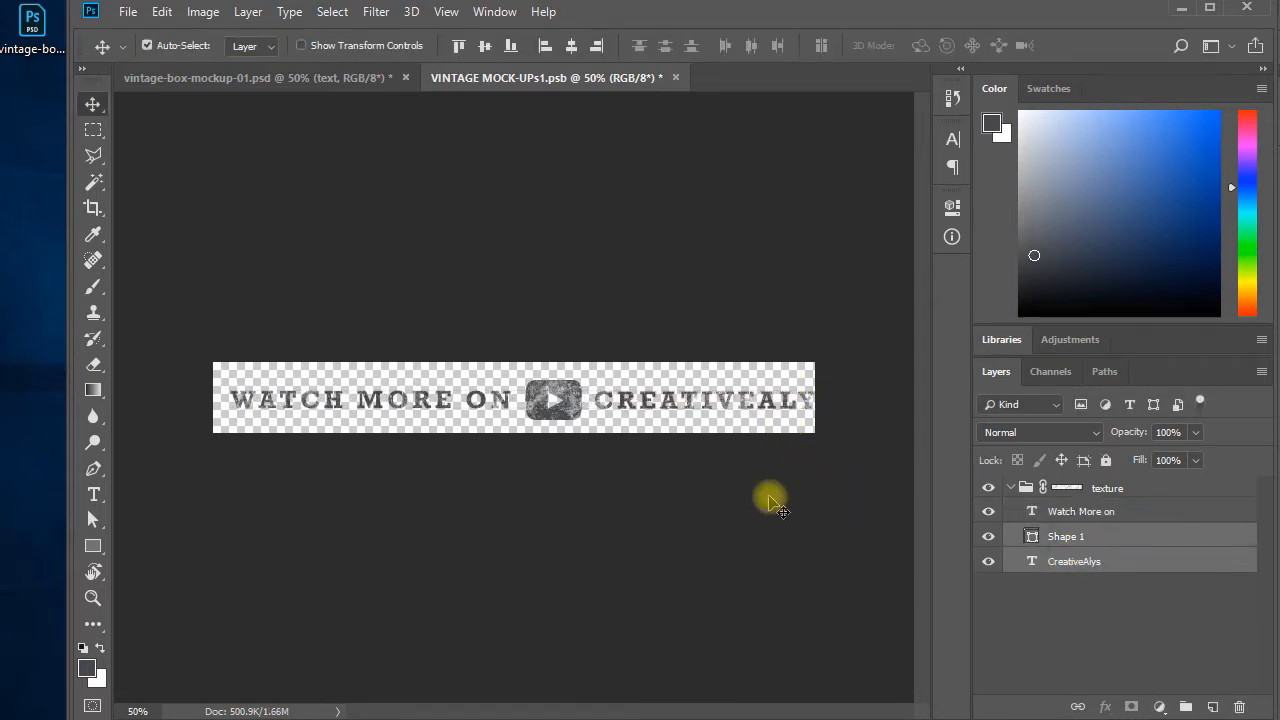
{"action": "left_click", "coordinate": [700, 459]}
Cut the "CREATIVEALYS" wording from its own text layer and delete that layer.
{"action": "double_click", "coordinate": [700, 396]}
{"action": "key", "text": "ctrl+a"}
{"action": "key", "text": "ctrl+x"}
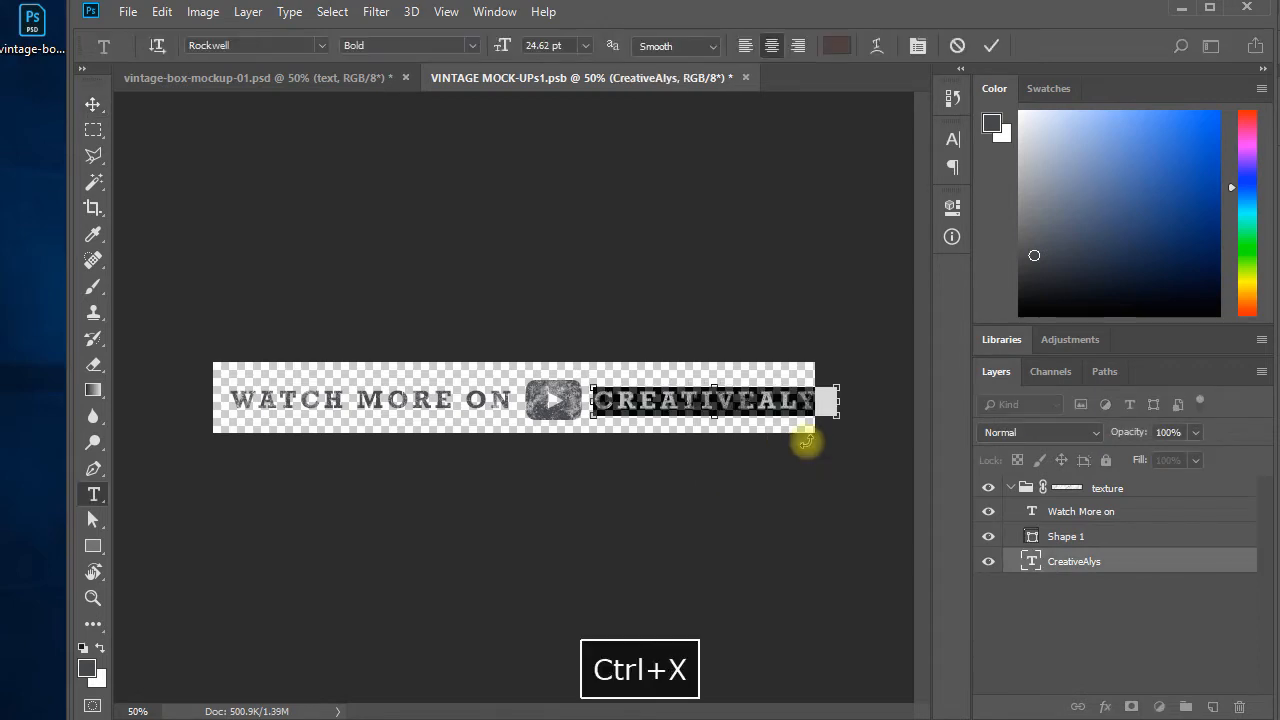
{"action": "key", "text": "ctrl+Return"}
{"action": "key", "text": "Delete"}
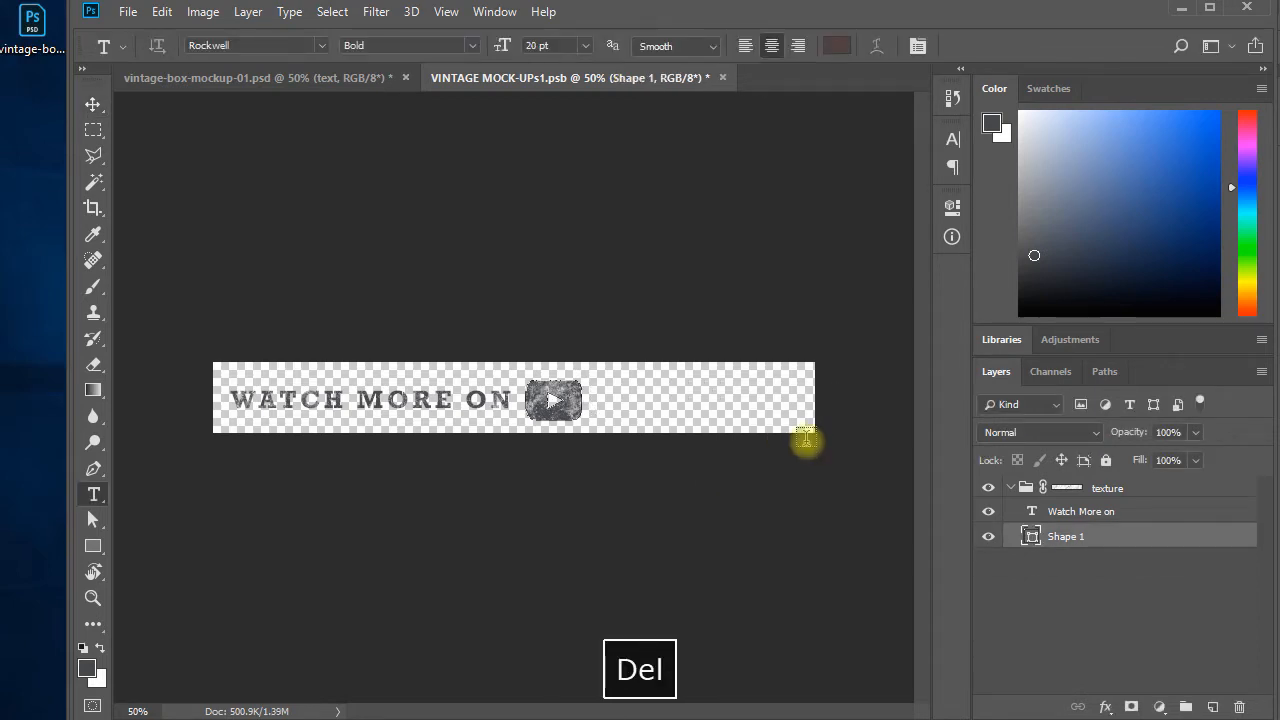
Append the cut word "CREATIVEALYS" to the end of the "WATCH MORE ON" text layer.
{"action": "left_click", "coordinate": [493, 400]}
{"action": "key", "text": "Right"}
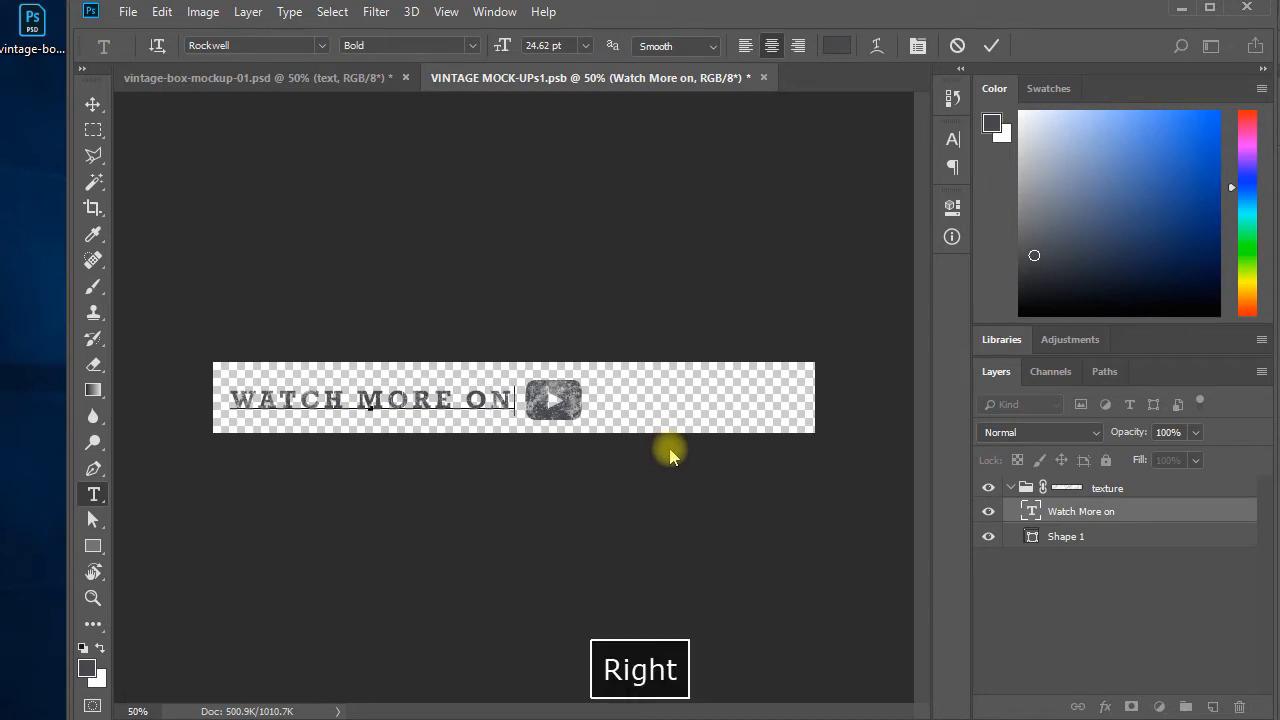
{"action": "key", "text": "ctrl+v"}
{"action": "key", "text": "Left"}
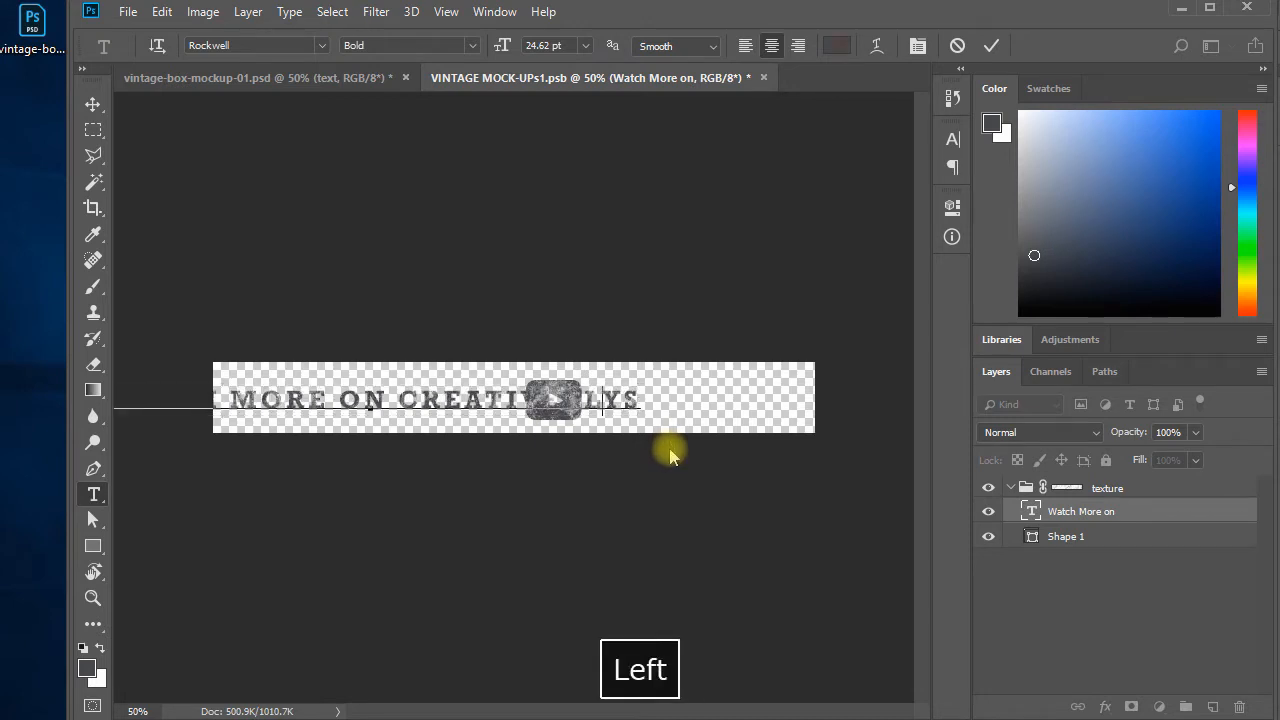
{"action": "key", "text": "Right"}
{"action": "key", "text": "ctrl+Return"}
Nudge the combined text layer to the right until its first word lies fully inside the canvas.
{"action": "key", "text": "v"}
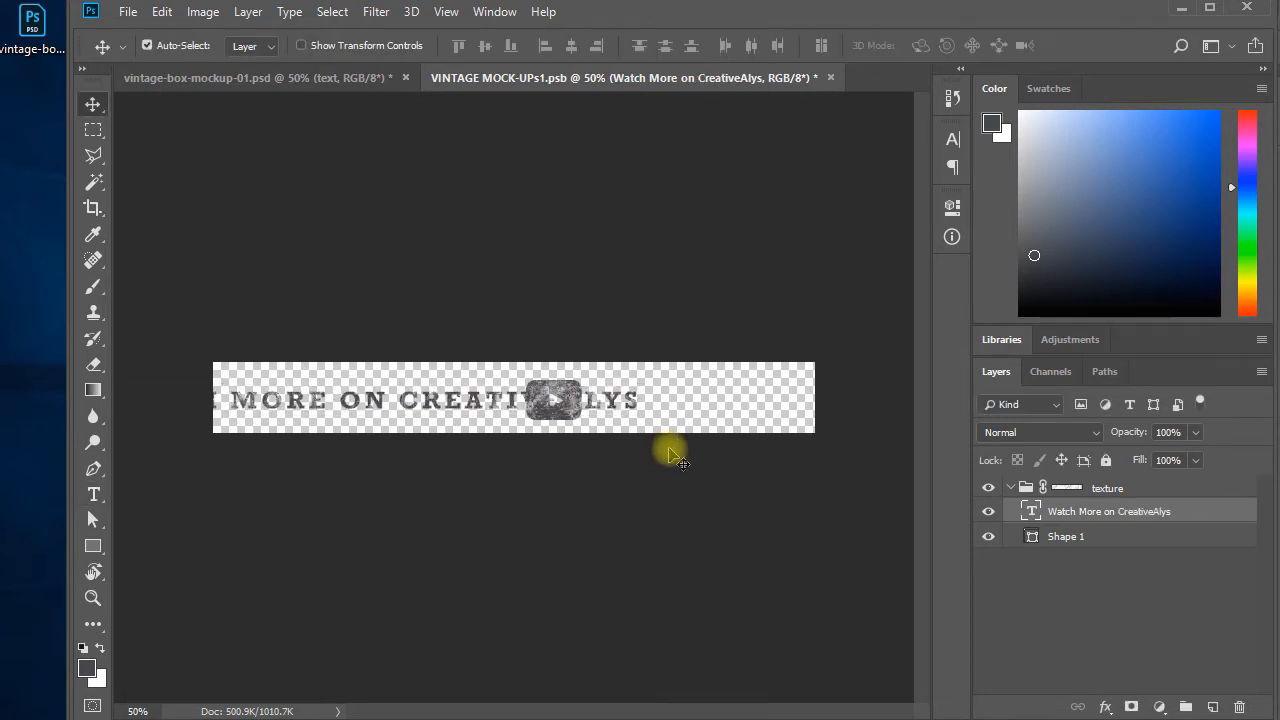
{"action": "key", "text": "shift+Right"}
{"action": "key", "text": "shift+Right"}
{"action": "key", "text": "shift+Right"}
{"action": "key", "text": "shift+Right"}
{"action": "key", "text": "shift+Right"}
{"action": "key", "text": "shift+Right"}
{"action": "key", "text": "shift+Right"}
{"action": "key", "text": "shift+Right"}
{"action": "key", "text": "shift+Right"}
{"action": "key", "text": "shift+Right"}
{"action": "key", "text": "shift+Right"}
{"action": "key", "text": "shift+Right"}
{"action": "key", "text": "shift+Right"}
{"action": "key", "text": "shift+Right"}
{"action": "key", "text": "shift+Right"}
{"action": "key", "text": "shift+Right"}
{"action": "key", "text": "shift+Right"}
{"action": "key", "text": "shift+Right"}
{"action": "key", "text": "shift+Right"}
{"action": "key", "text": "shift+Right"}
{"action": "key", "text": "shift+Right"}
{"action": "key", "text": "shift+Right"}
{"action": "key", "text": "shift+Right"}
{"action": "key", "text": "shift+Right"}
{"action": "key", "text": "shift+Right"}
{"action": "key", "text": "shift+Right"}
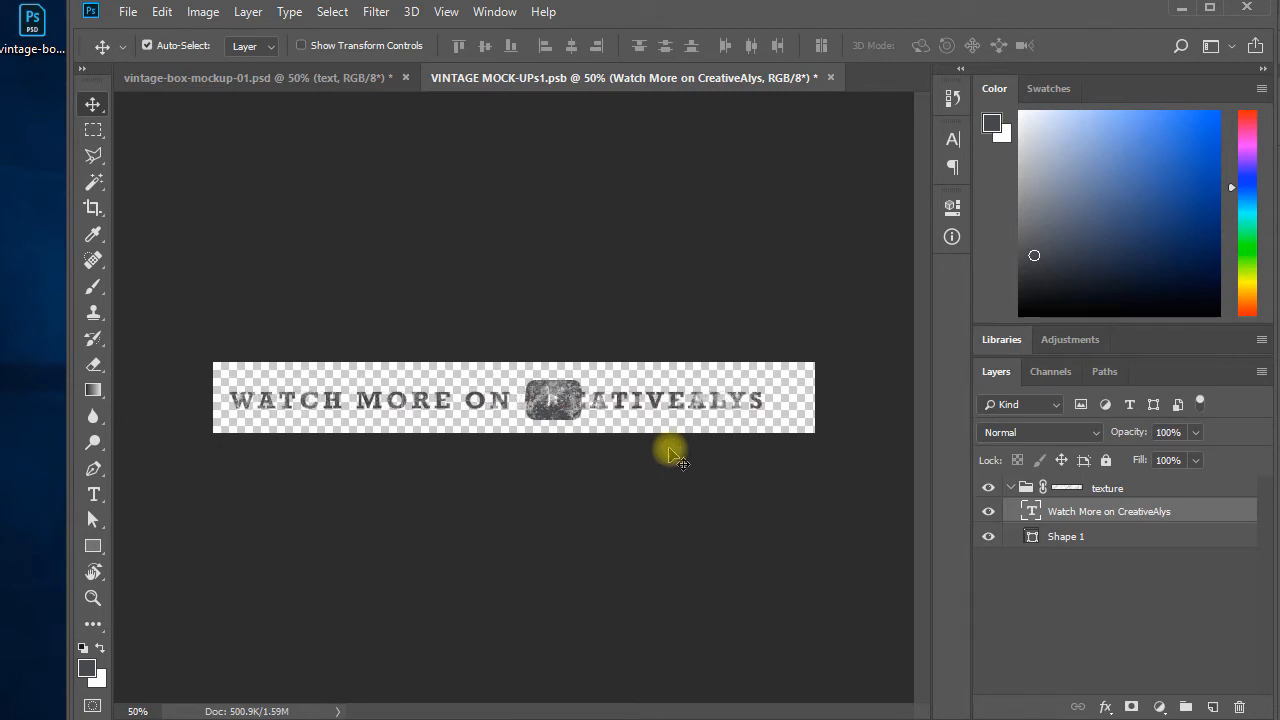
Insert spaces between "ON" and "CREATIVEALYS" and nudge the line so the play icon sits in the gap.
{"action": "key", "text": "t"}
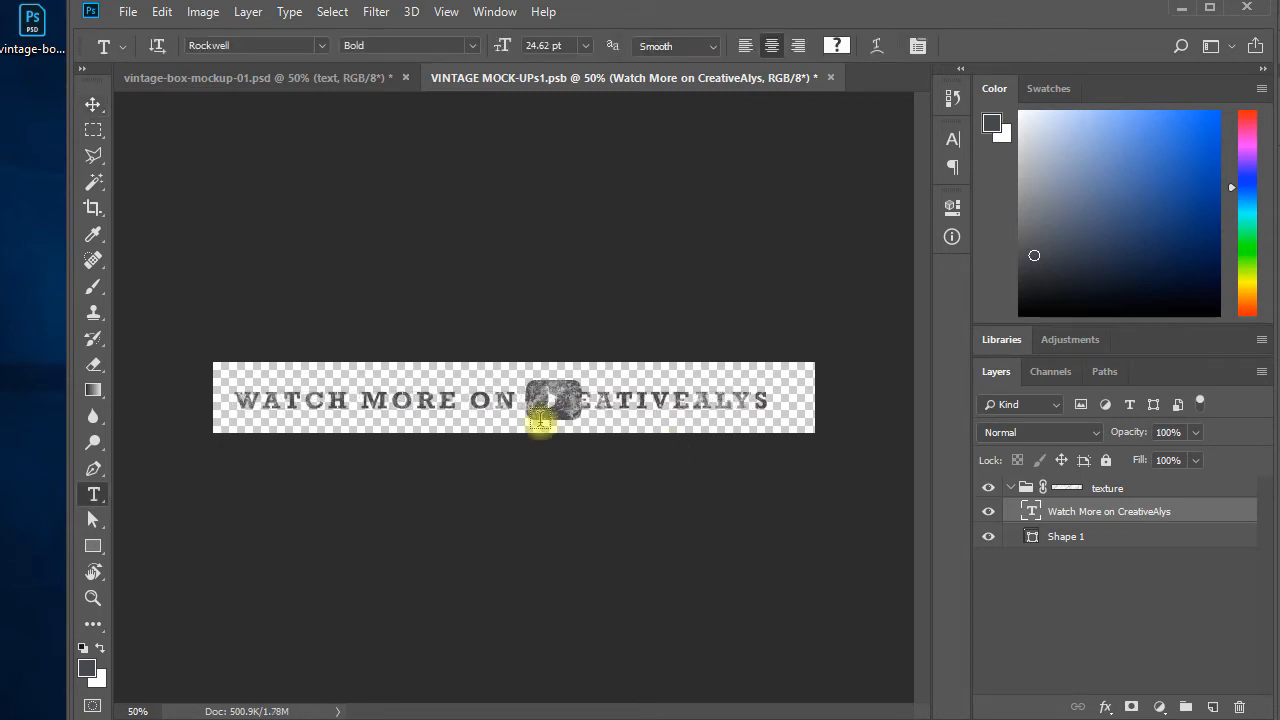
{"action": "left_click", "coordinate": [514, 396]}
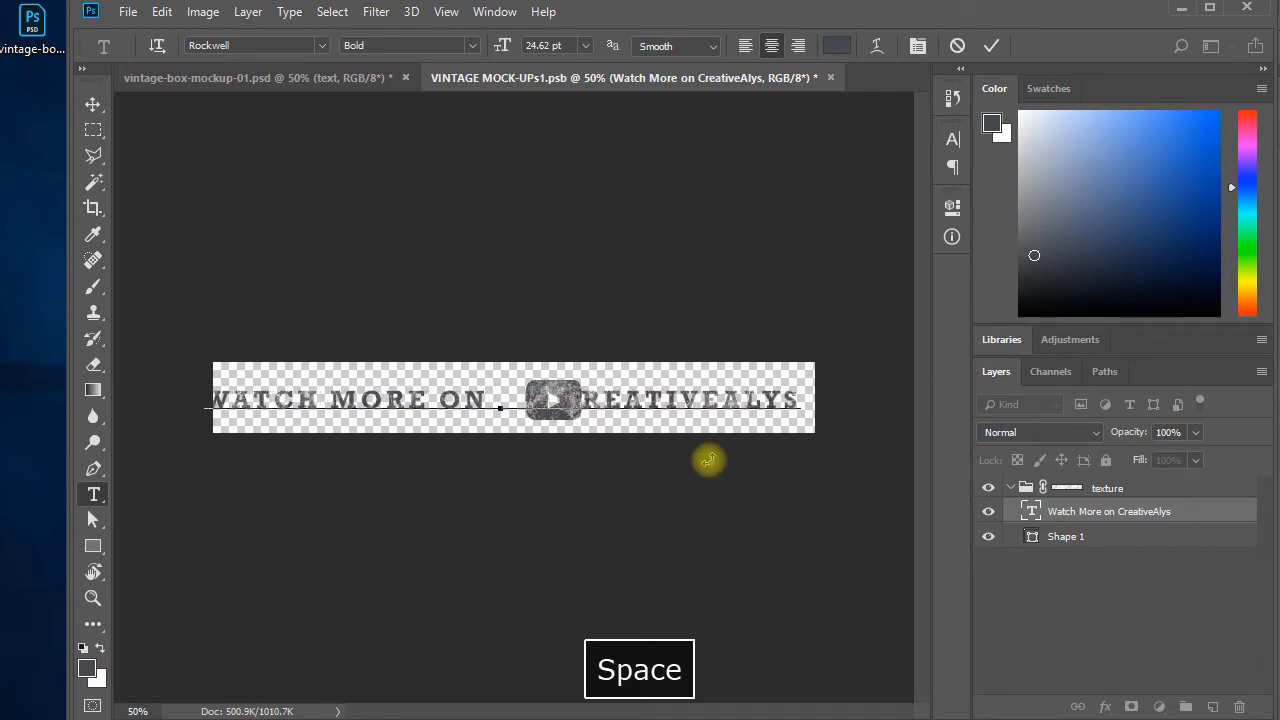
{"action": "key", "text": "ctrl+Return"}
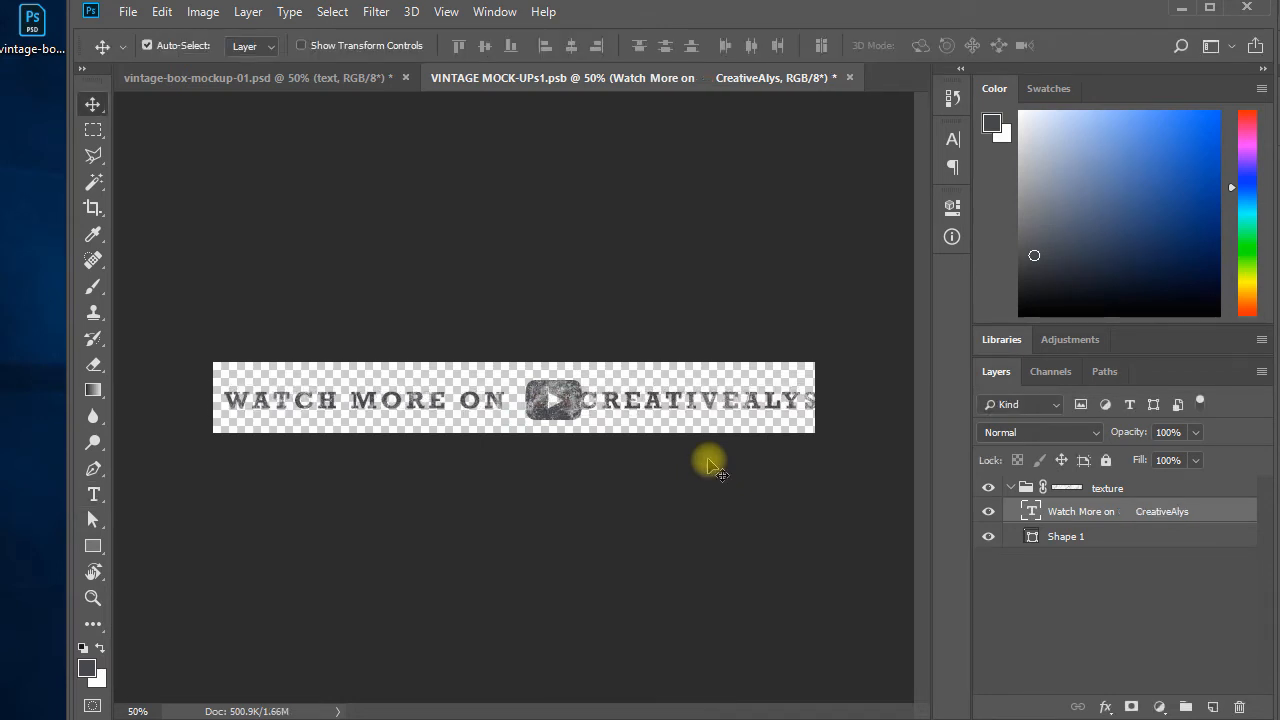
{"action": "key", "text": "shift+Right"}
{"action": "key", "text": "Left"}
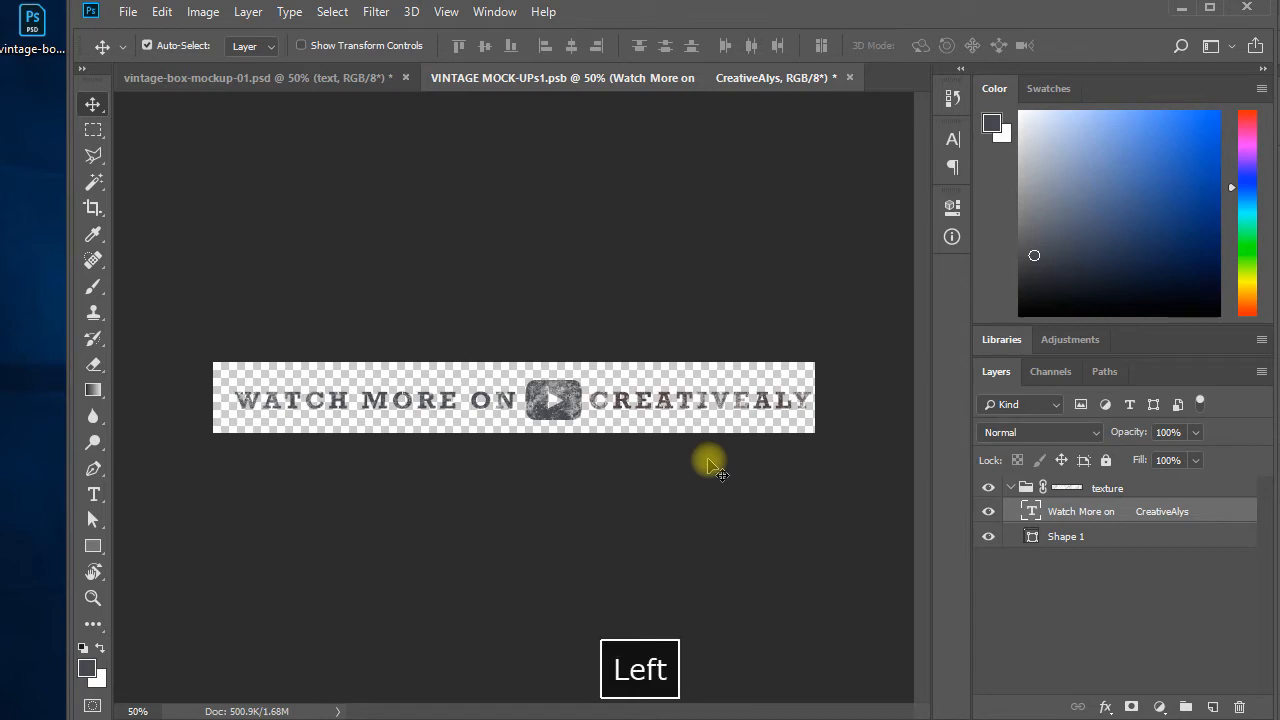
{"action": "key", "text": "Left"}
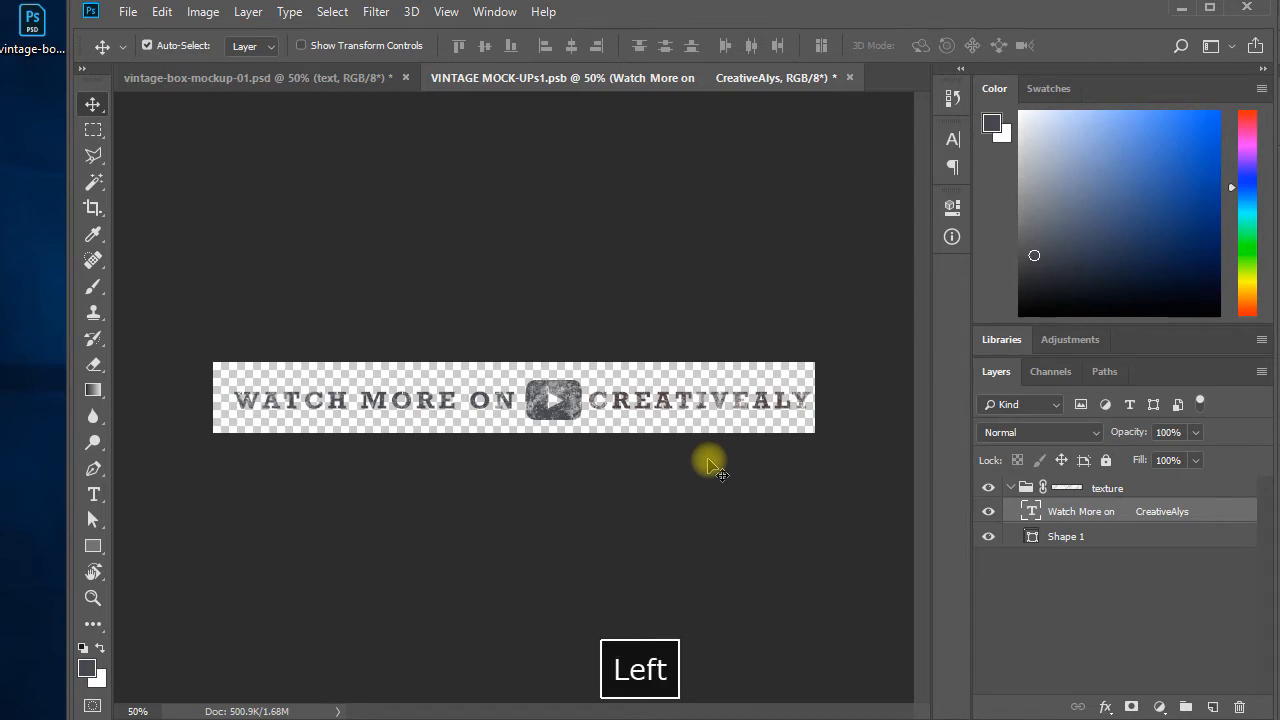
Scale the text line and the play icon shape together to about 86%.
{"action": "left_click", "coordinate": [1065, 536], "text": "shift"}
{"action": "key", "text": "ctrl+t"}
{"action": "left_click_drag", "start_coordinate": [827, 421], "coordinate": [742, 413]}
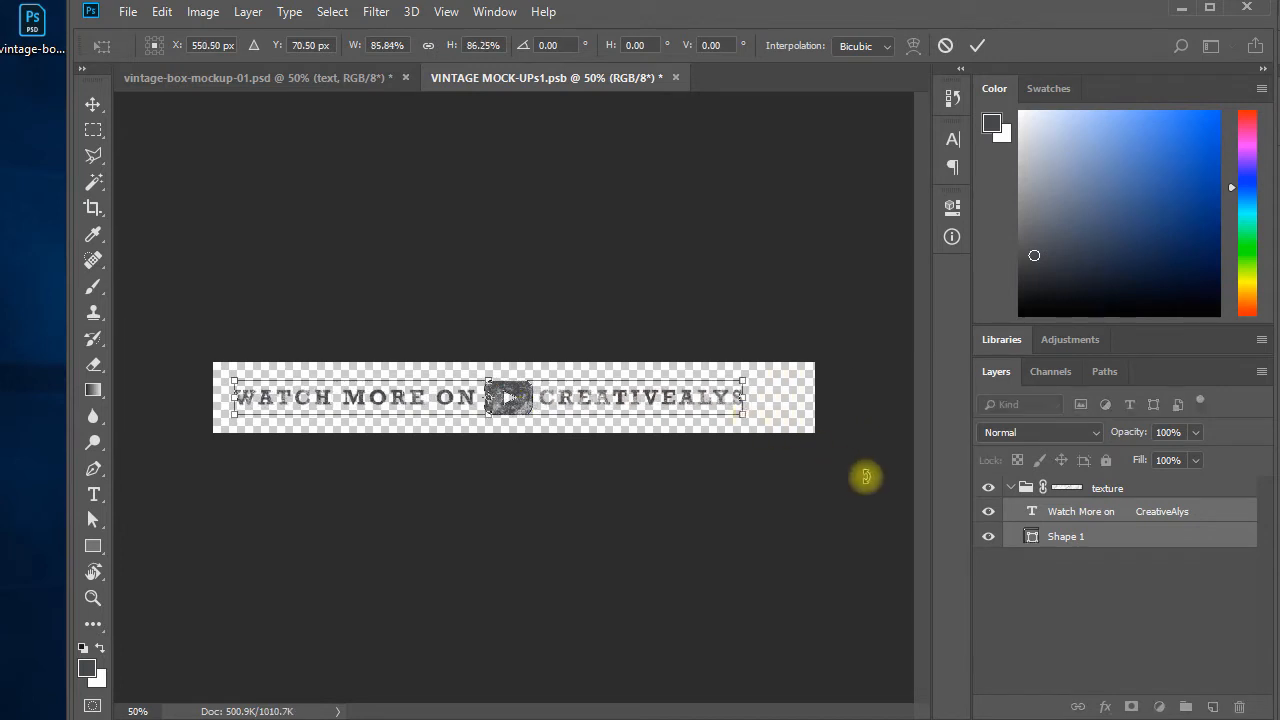
{"action": "key", "text": "Return"}
Nudge the text line and play icon up and to the right, centring them near the canvas's upper edge.
{"action": "key", "text": "shift+Up"}
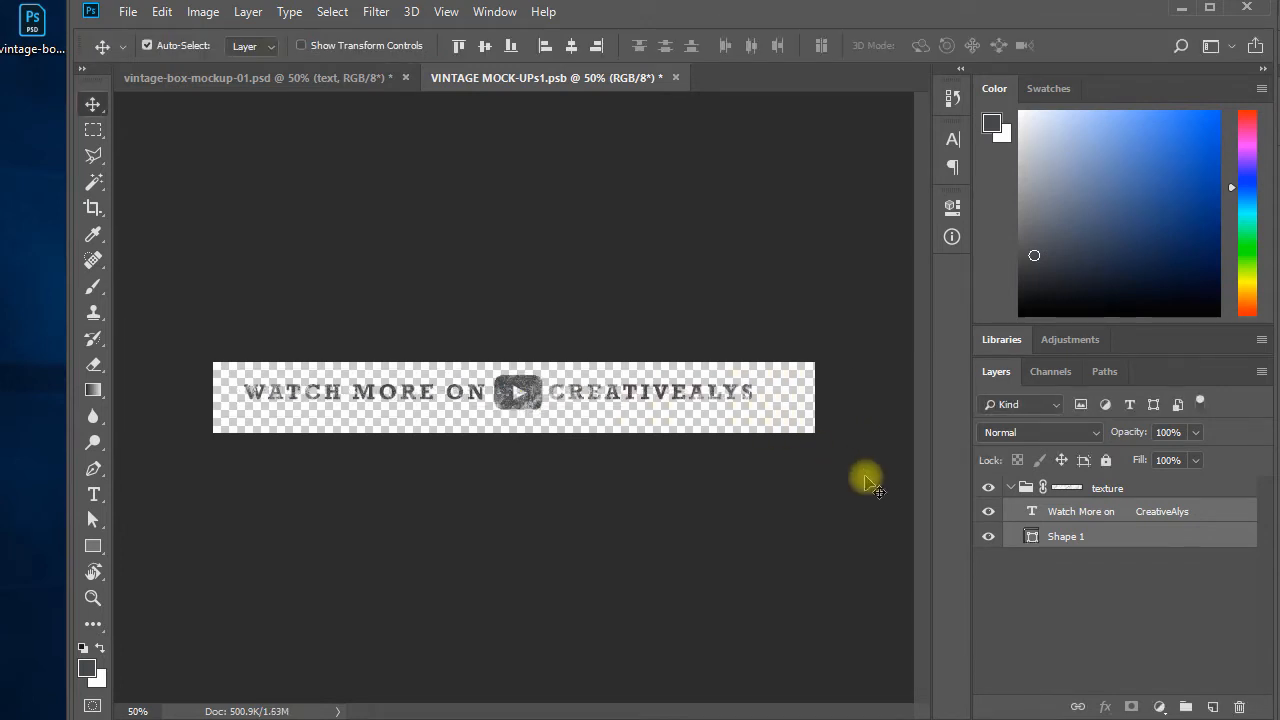
{"action": "key", "text": "shift+Right"}
{"action": "key", "text": "shift+Left"}
{"action": "key", "text": "shift+Right"}
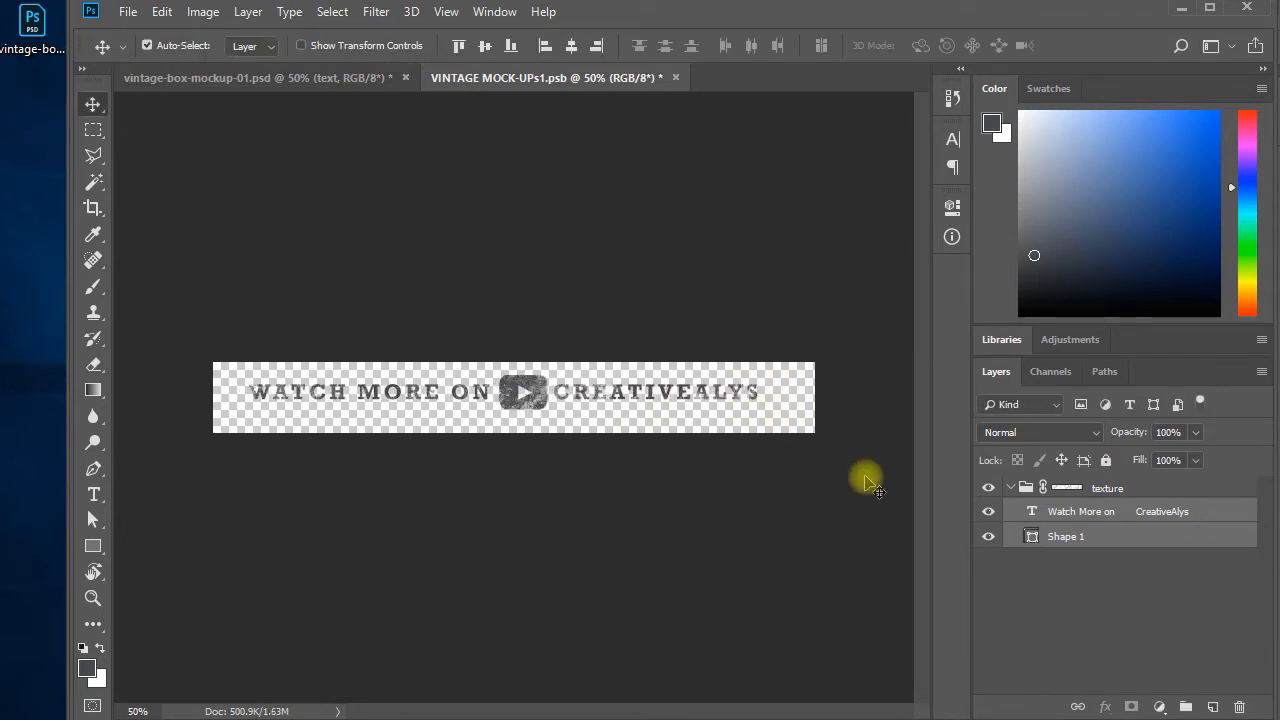
{"action": "key", "text": "Right"}
{"action": "key", "text": "Right"}
{"action": "key", "text": "Right"}
{"action": "key", "text": "Right"}
{"action": "key", "text": "Right"}
{"action": "key", "text": "Right"}
{"action": "key", "text": "Right"}
{"action": "key", "text": "Right"}
{"action": "key", "text": "Right"}
{"action": "key", "text": "Right"}
{"action": "key", "text": "shift+Up"}
{"action": "key", "text": "shift+Right"}
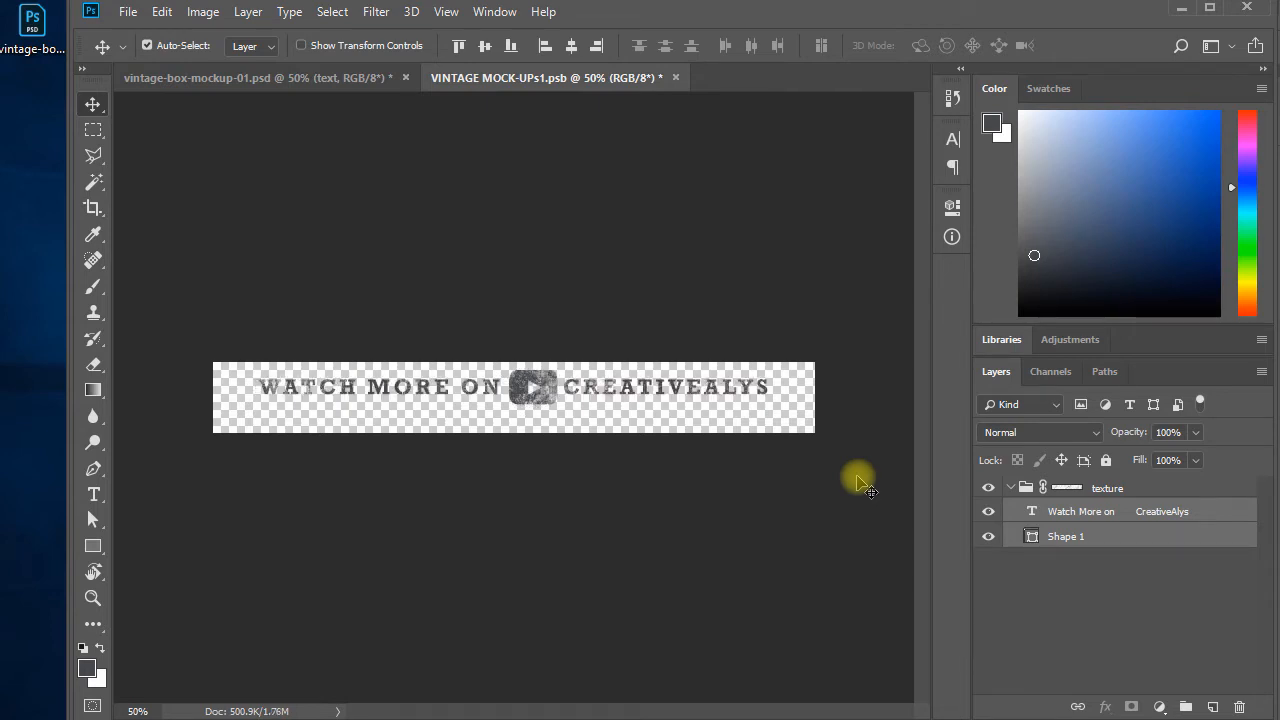
Draw a filled dark rectangle of about 718 × 32 px below the text line.
{"action": "left_click", "coordinate": [93, 546]}
{"action": "left_click_drag", "start_coordinate": [341, 408], "coordinate": [700, 425]}
{"action": "key", "text": "space"}
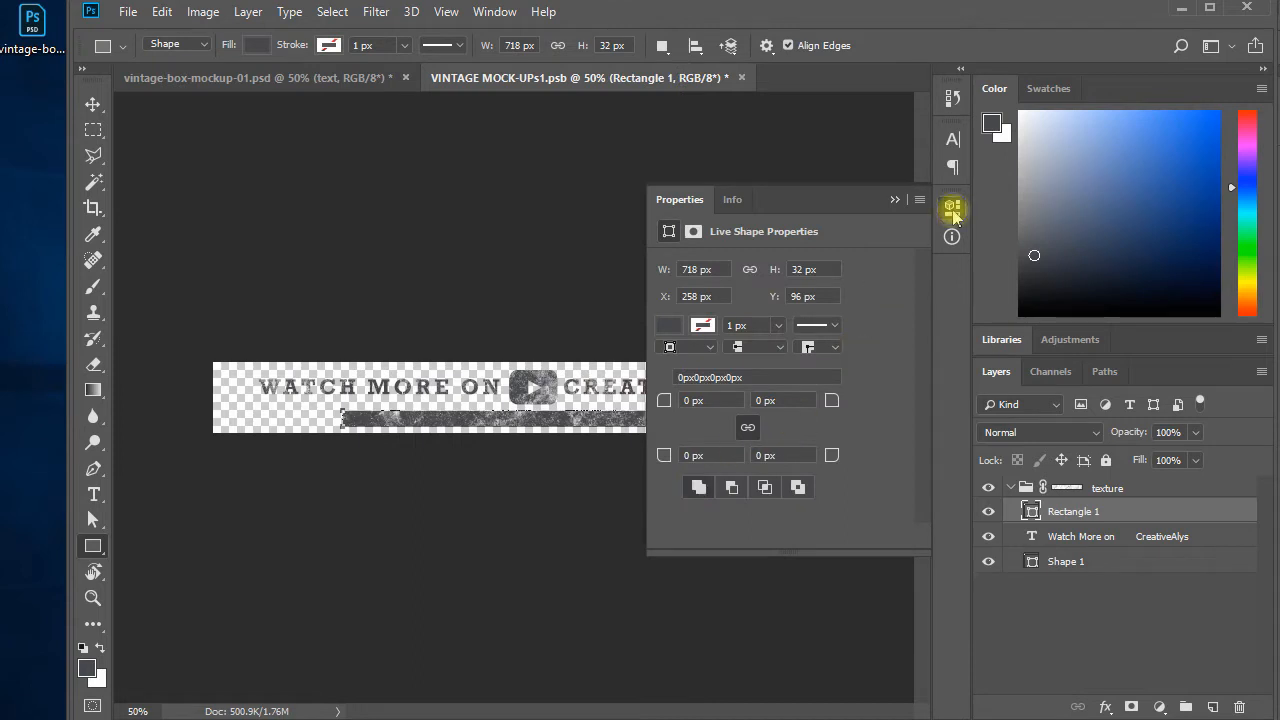
{"action": "left_click", "coordinate": [952, 212]}
Round the corners of the rectangle below the text with a radius of 5 px.
{"action": "left_click", "coordinate": [509, 491], "text": "ctrl"}
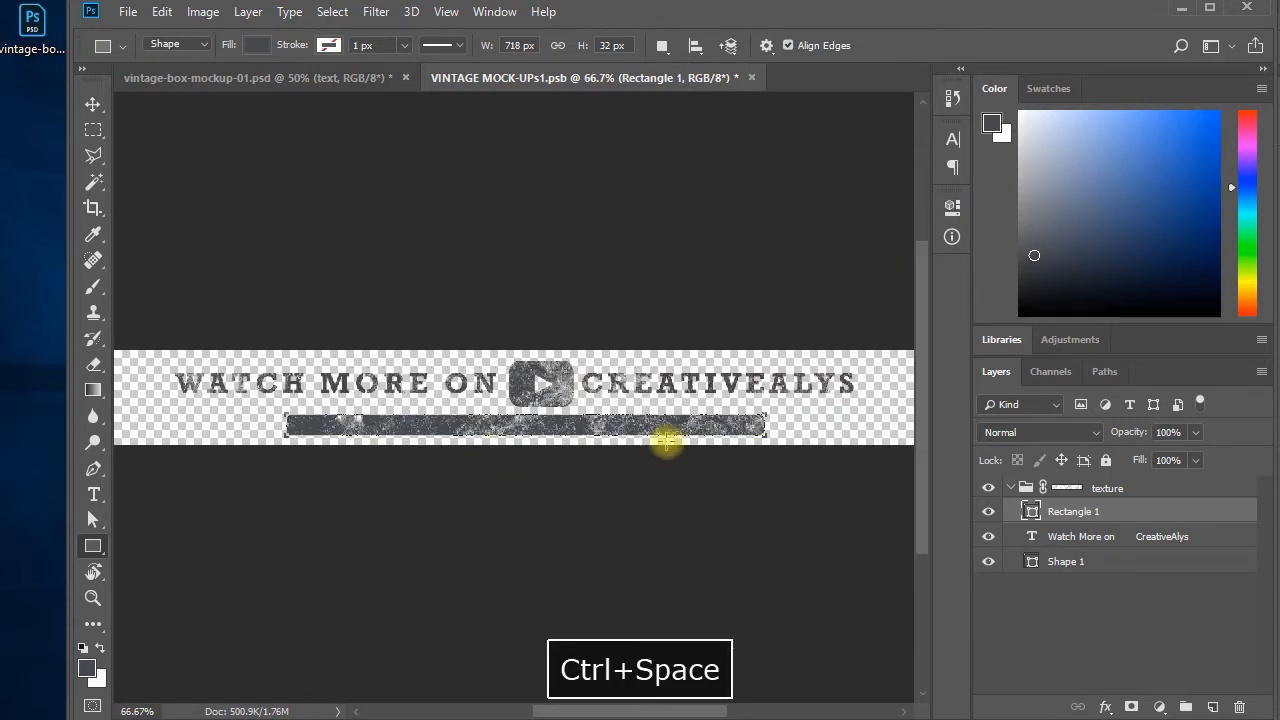
{"action": "left_click", "coordinate": [524, 410], "text": "ctrl"}
{"action": "left_click_drag", "start_coordinate": [514, 546], "coordinate": [477, 546]}
{"action": "left_click", "coordinate": [953, 97]}
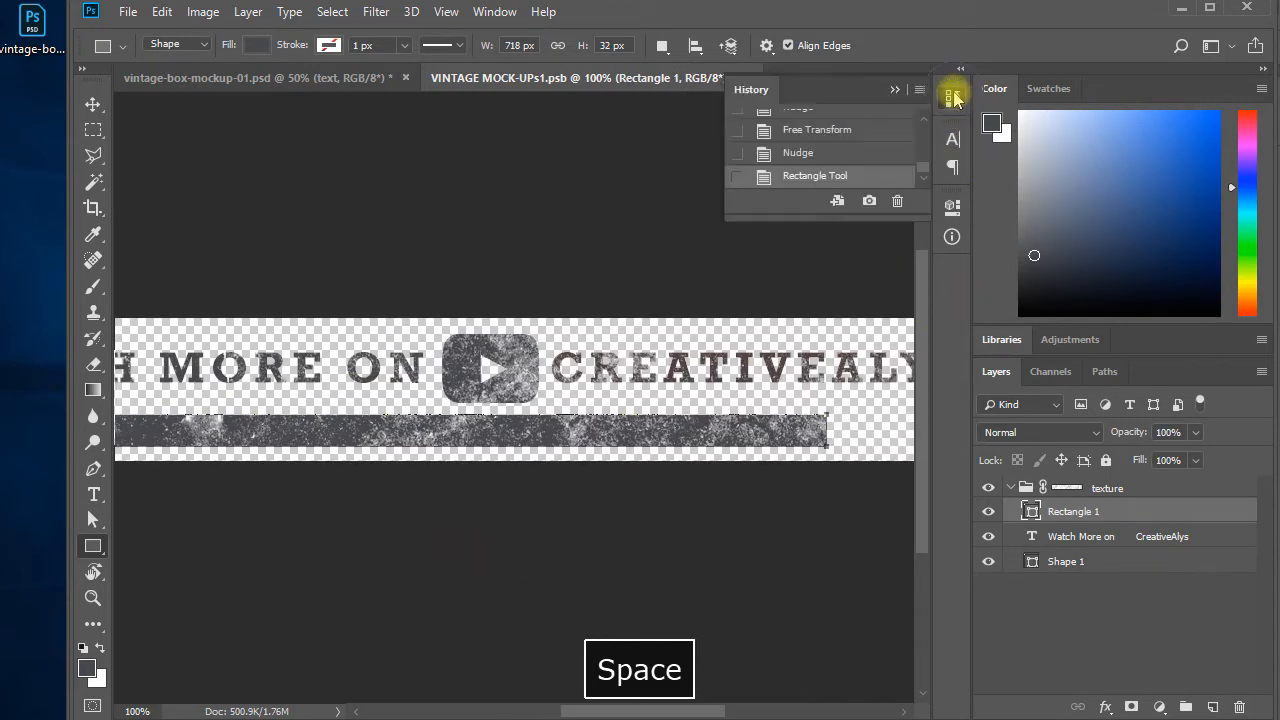
{"action": "left_click", "coordinate": [952, 208]}
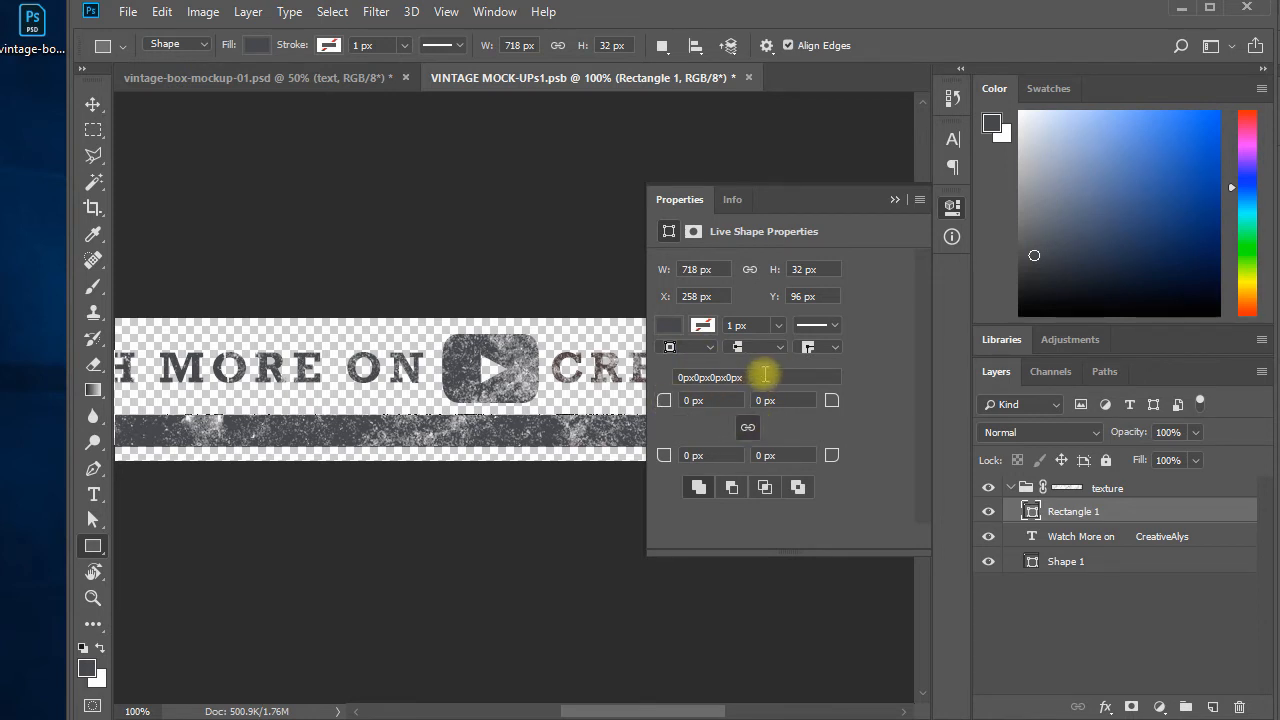
{"action": "left_click", "coordinate": [660, 401]}
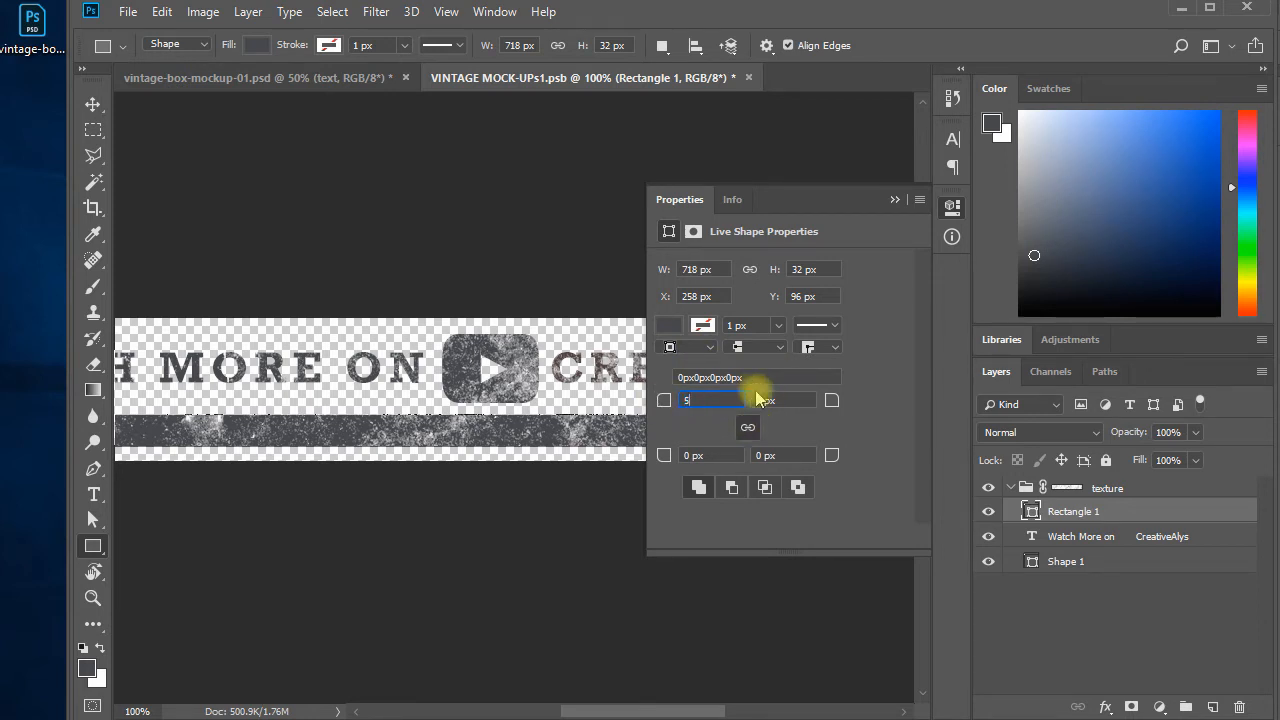
{"action": "left_click", "coordinate": [952, 209]}
{"action": "key", "text": "space"}
{"action": "left_click_drag", "start_coordinate": [617, 518], "coordinate": [713, 502]}
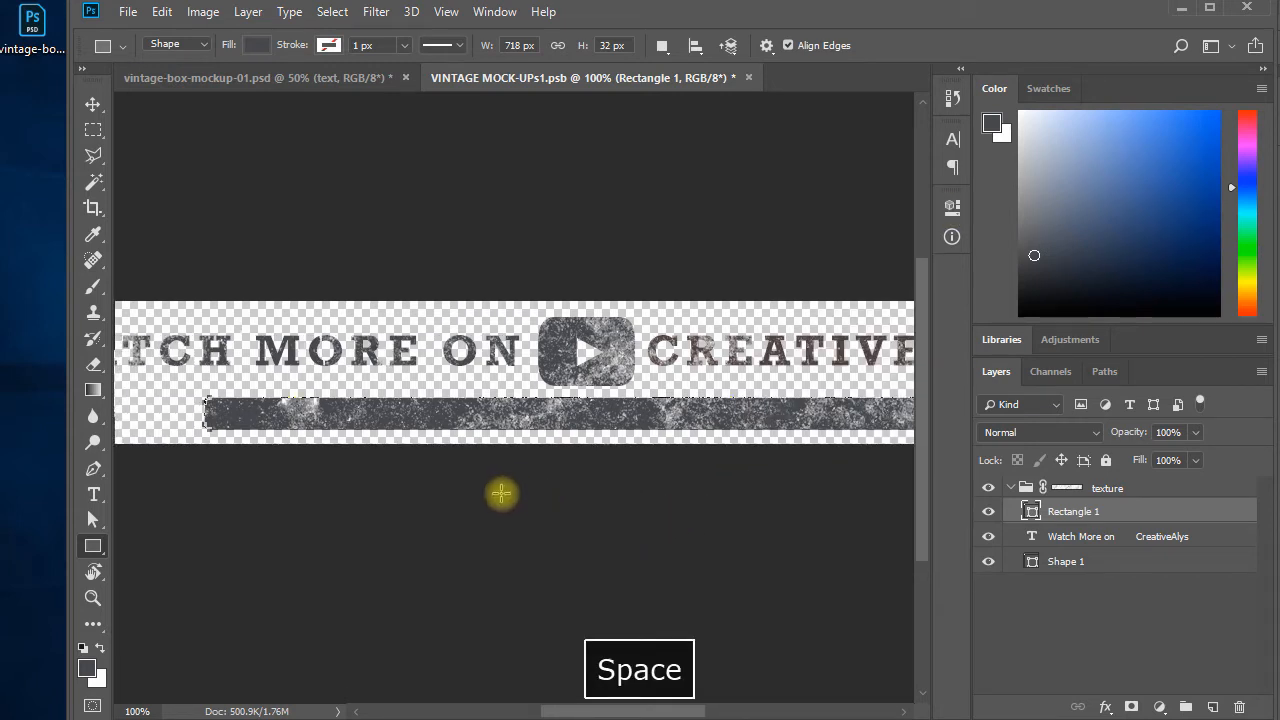
Add a 20 pt Rockwell Bold text layer reading "DON'T FORGET TO SUBSCRIBE" and move it over the rectangle.
{"action": "key", "text": "t"}
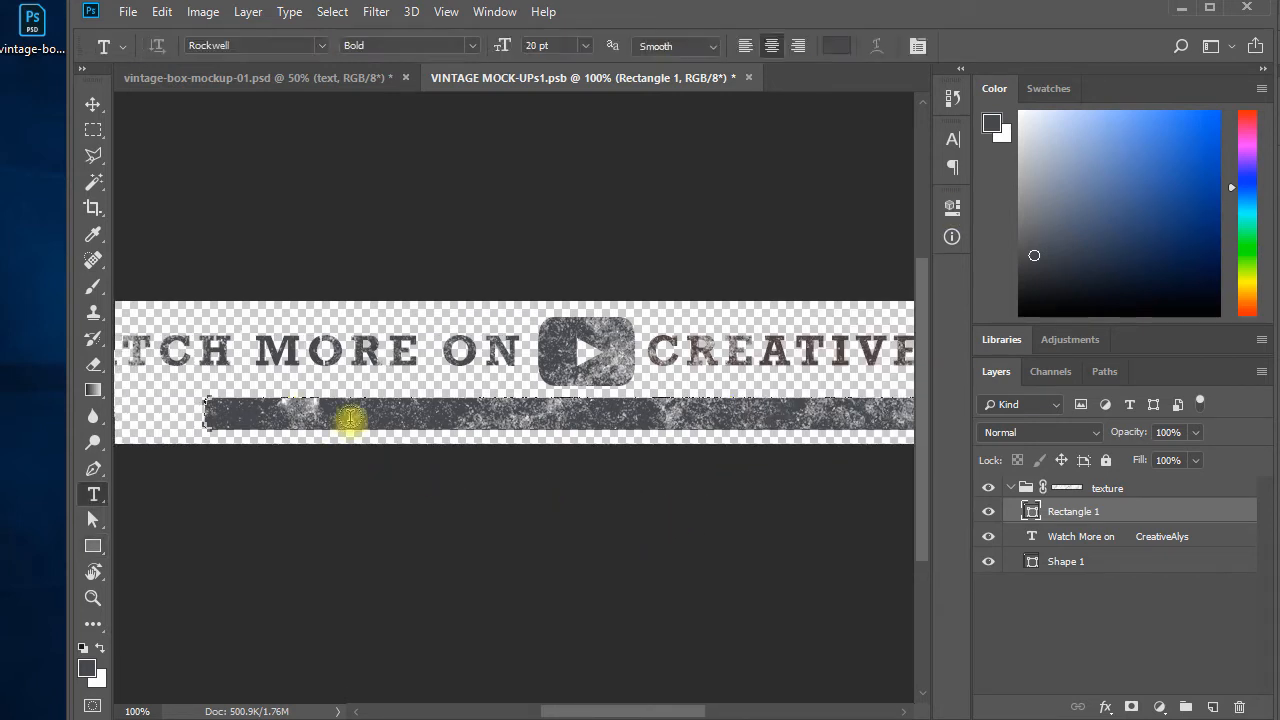
{"action": "left_click", "coordinate": [155, 400]}
{"action": "type", "text": "DONT"}
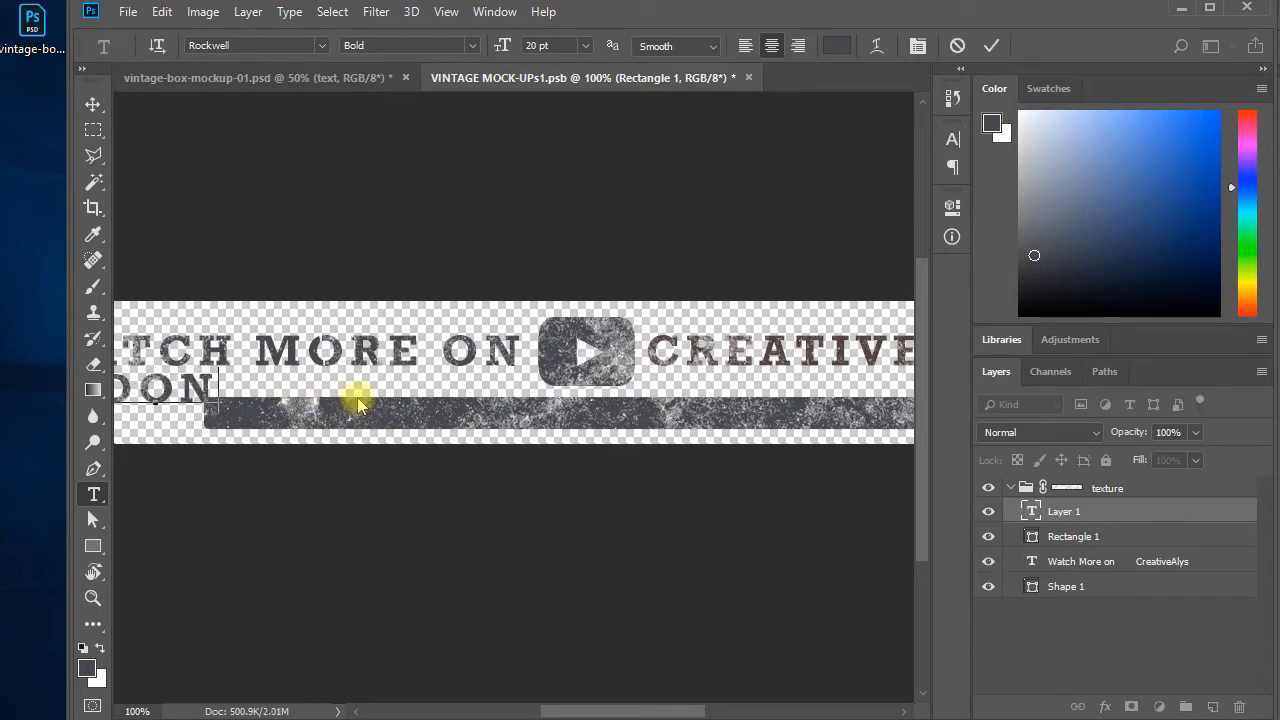
{"action": "key", "text": "BackSpace"}
{"action": "key", "text": "BackSpace"}
{"action": "type", "text": "'T FORGET T"}
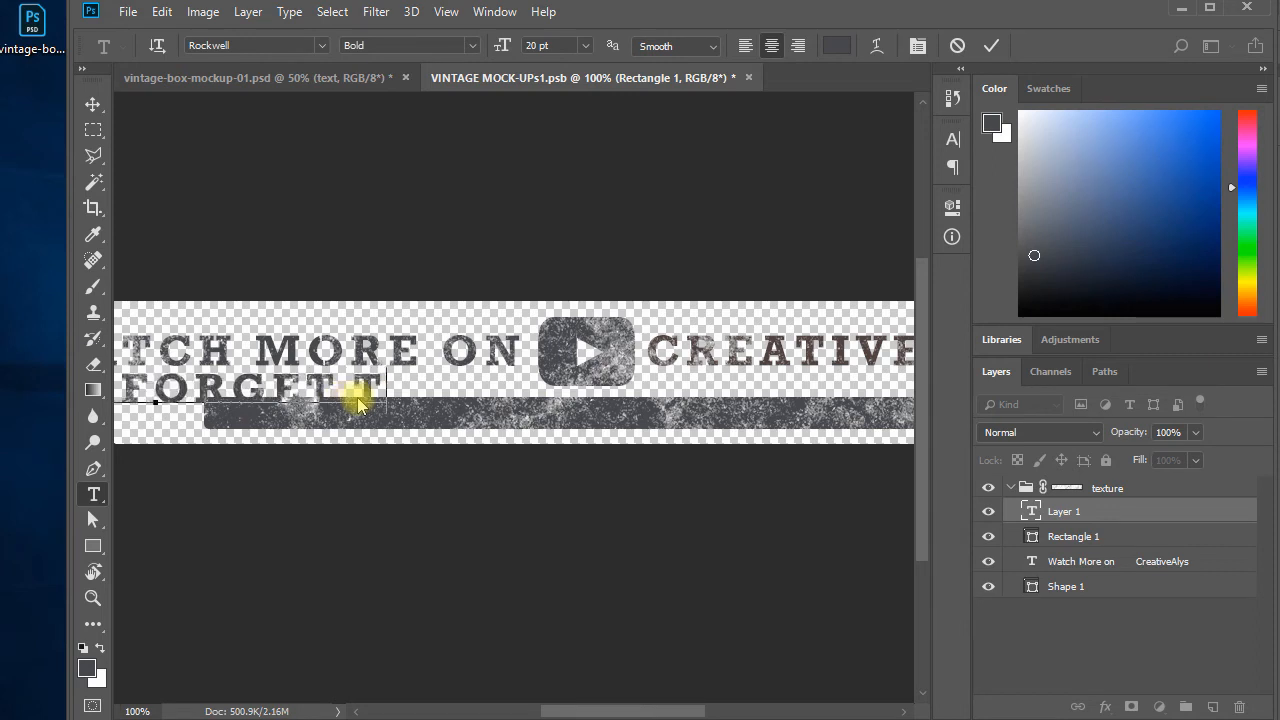
{"action": "type", "text": "O SUBSCRIB"}
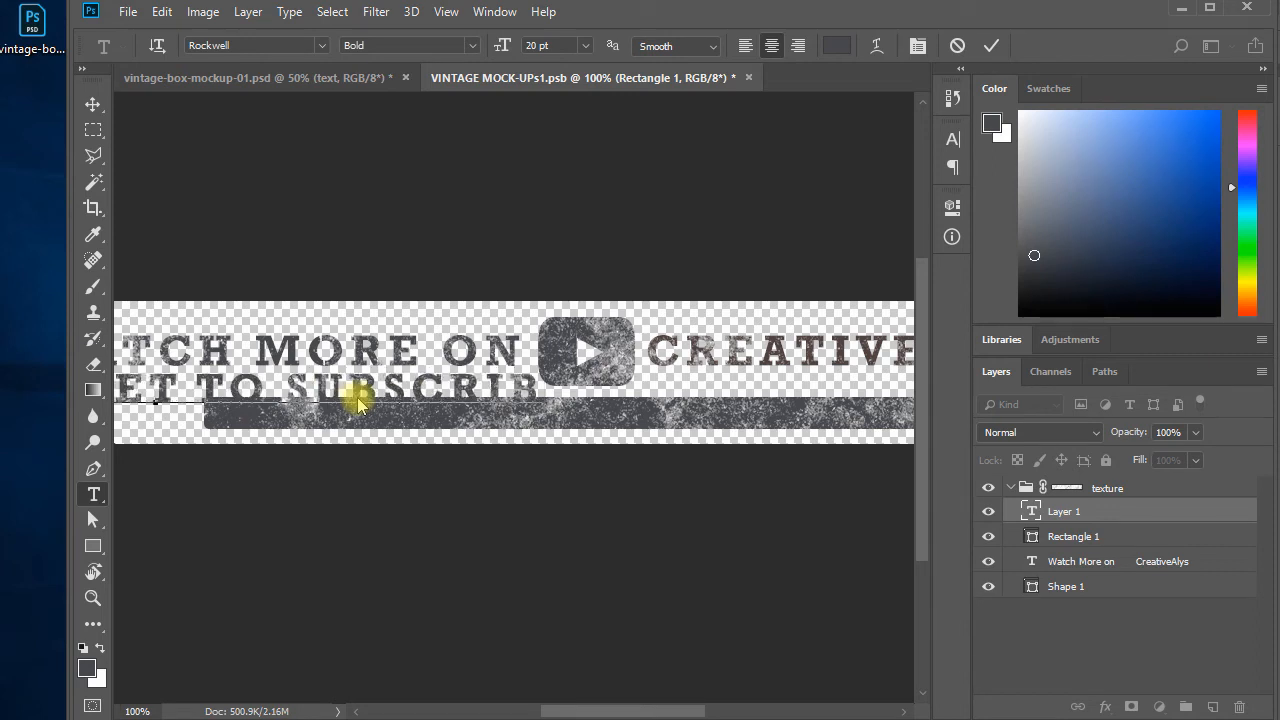
{"action": "type", "text": "E"}
{"action": "key", "text": "ctrl+Return"}
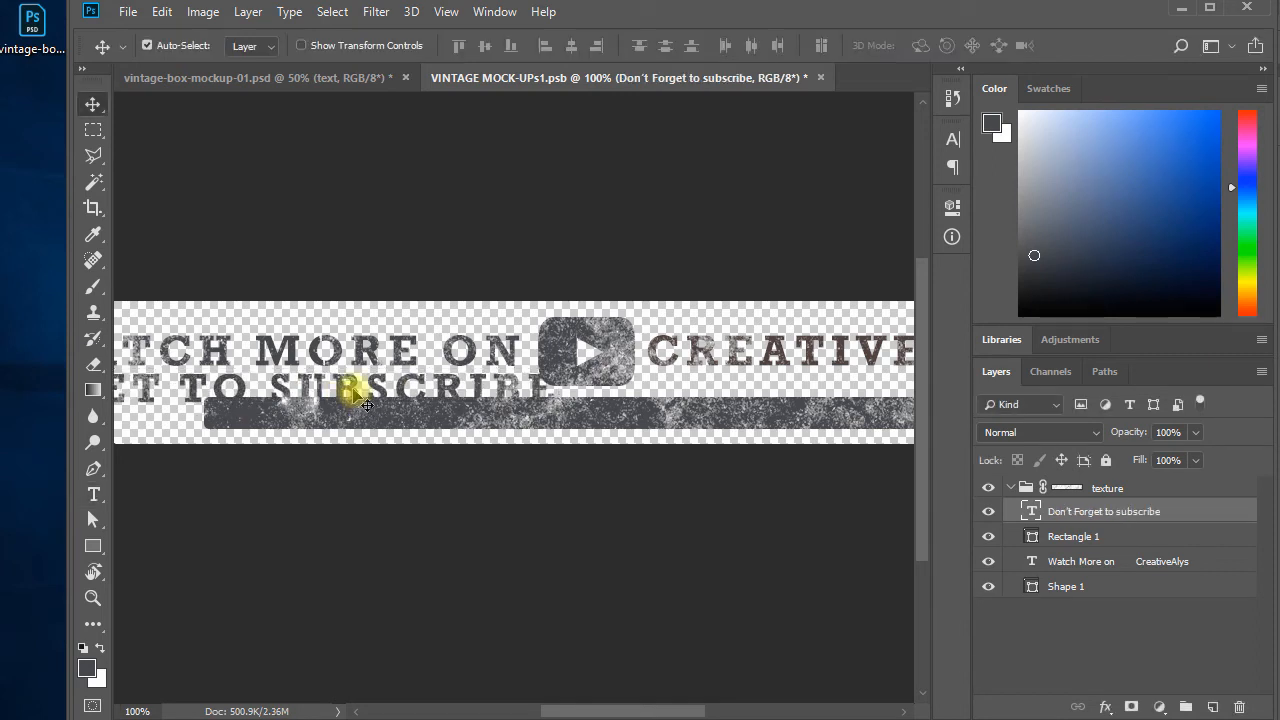
{"action": "left_click_drag", "start_coordinate": [366, 404], "coordinate": [697, 428]}
Change the colour of the whole "DON'T FORGET TO SUBSCRIBE" text to white (ffffff).
{"action": "key", "text": "t"}
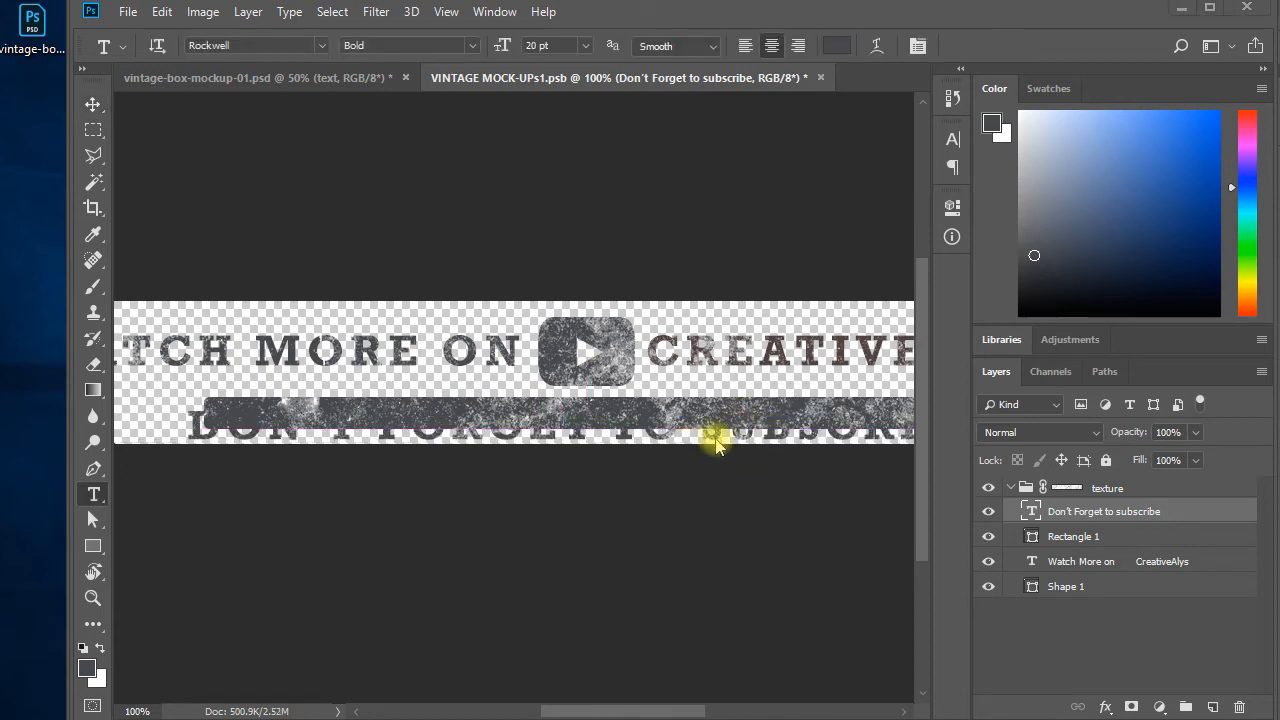
{"action": "key", "text": "space"}
{"action": "left_click", "coordinate": [763, 447]}
{"action": "key", "text": "ctrl+a"}
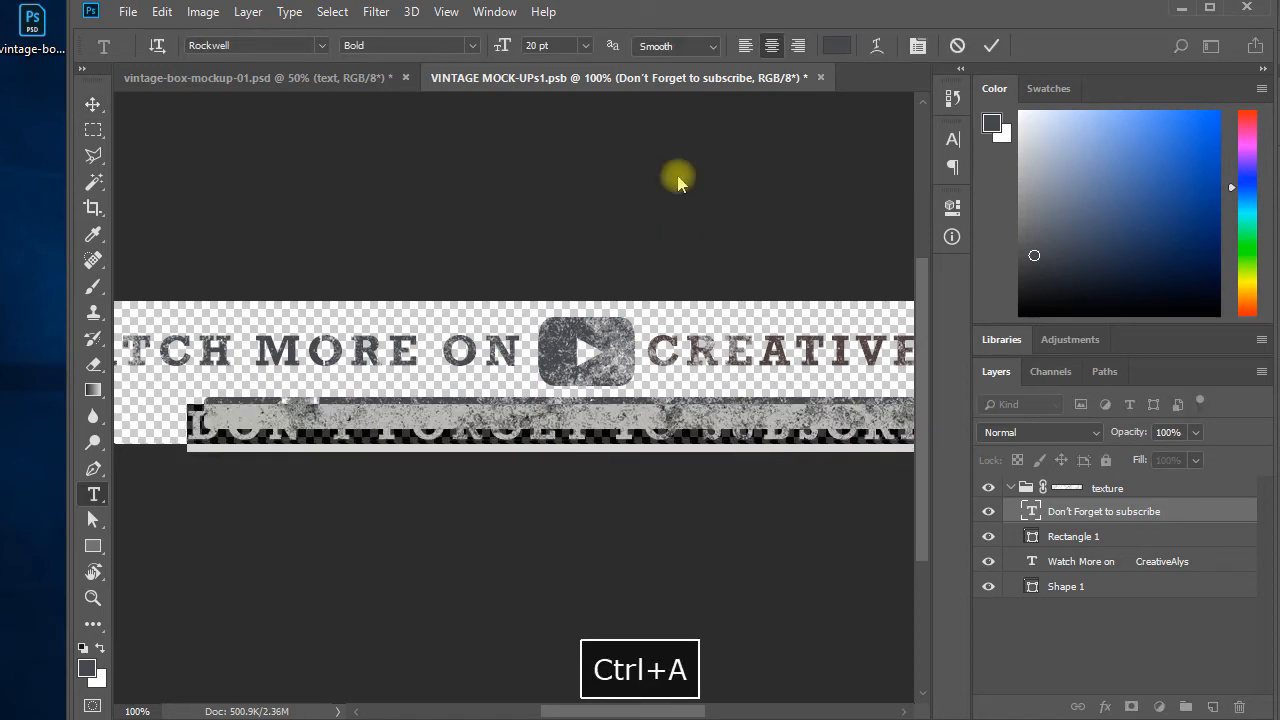
{"action": "left_click", "coordinate": [836, 45]}
{"action": "left_click_drag", "start_coordinate": [814, 334], "coordinate": [697, 274]}
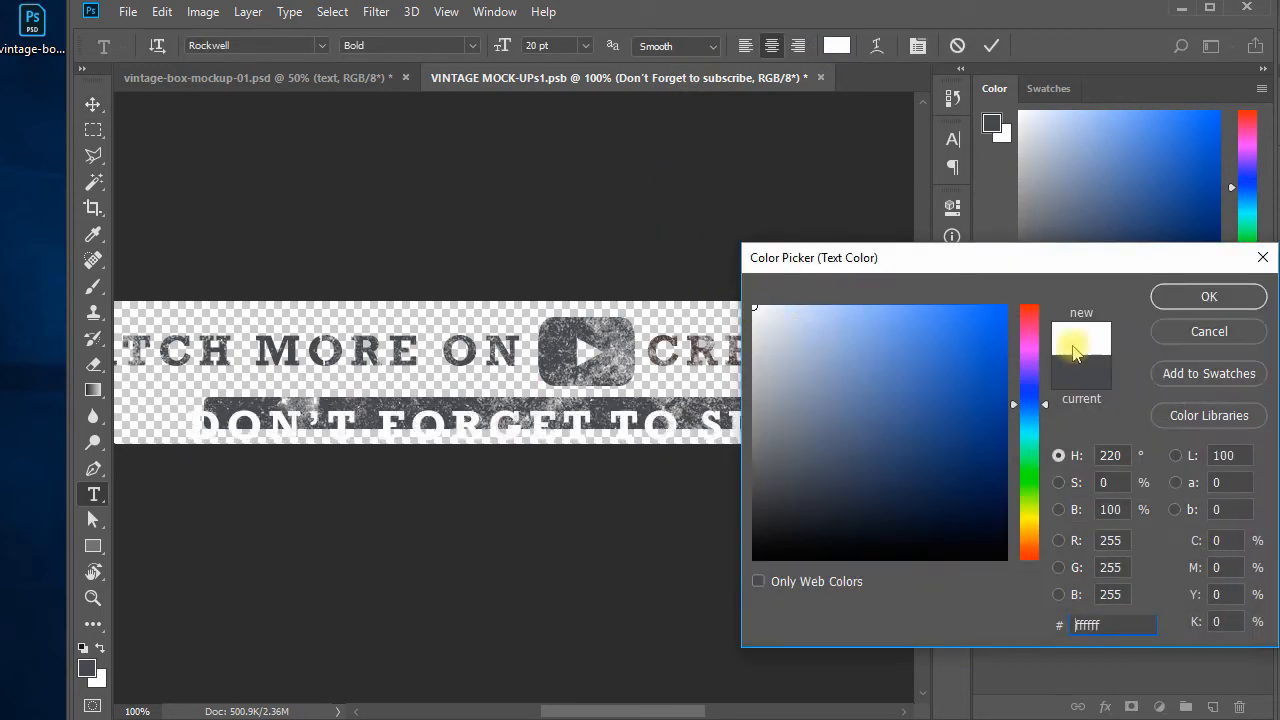
{"action": "left_click", "coordinate": [1225, 296]}
Nudge the white text up and slightly to the right so it lines up with the rectangle.
{"action": "left_click", "coordinate": [94, 106]}
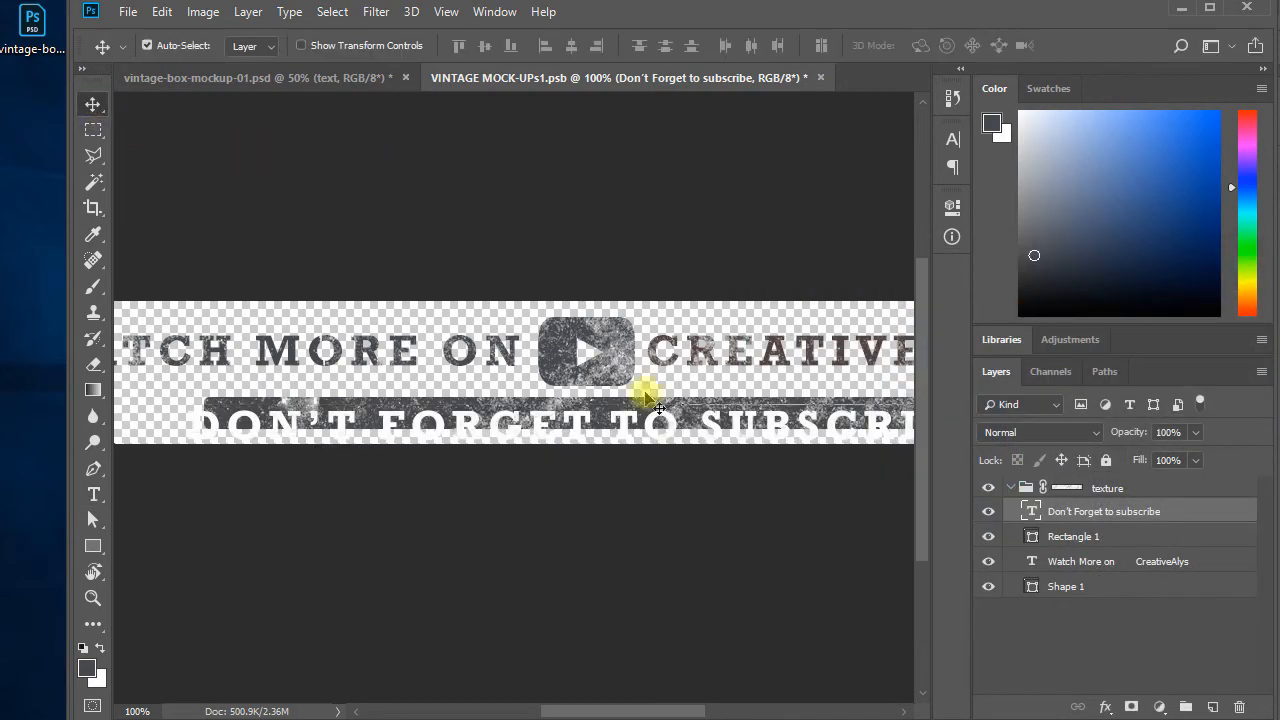
{"action": "key", "text": "shift+Up"}
{"action": "key", "text": "shift+Right"}
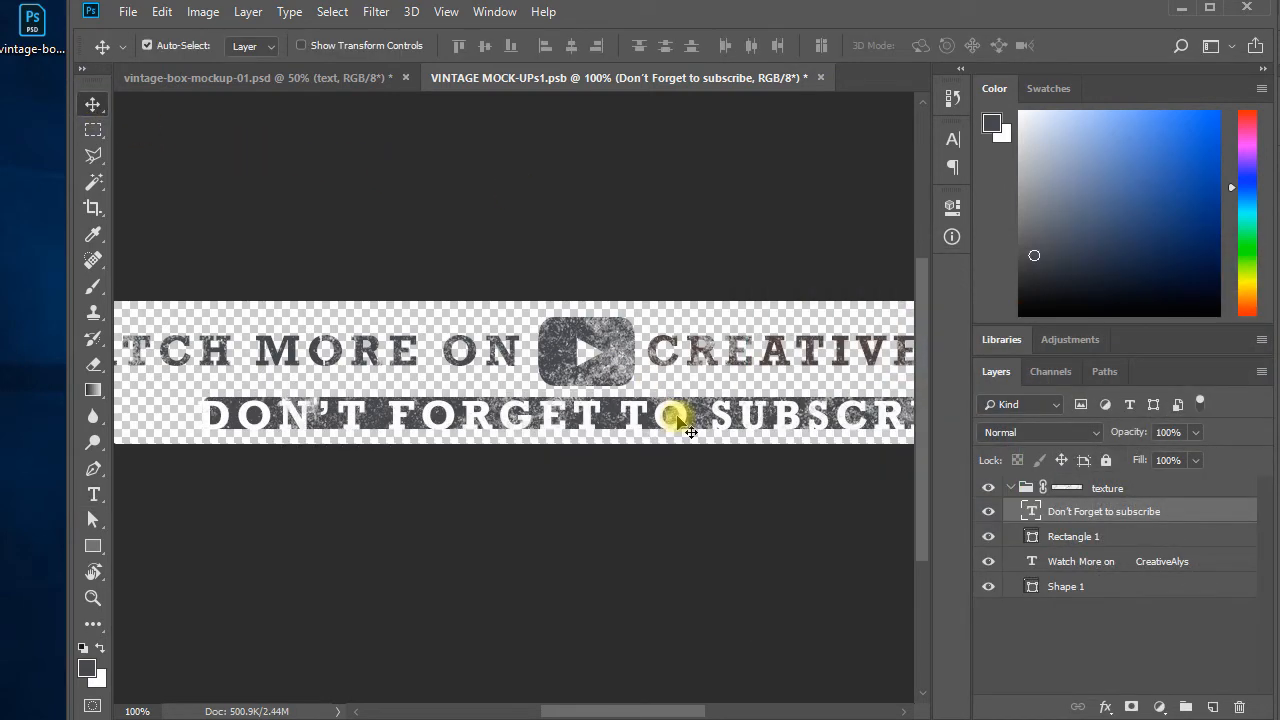
Shift the white "DON'T FORGET TO SUBSCRIBE" text slightly right and scale it proportionally to 62.90% about its centre.
{"action": "key", "text": "shift+Right"}
{"action": "key", "text": "ctrl+t"}
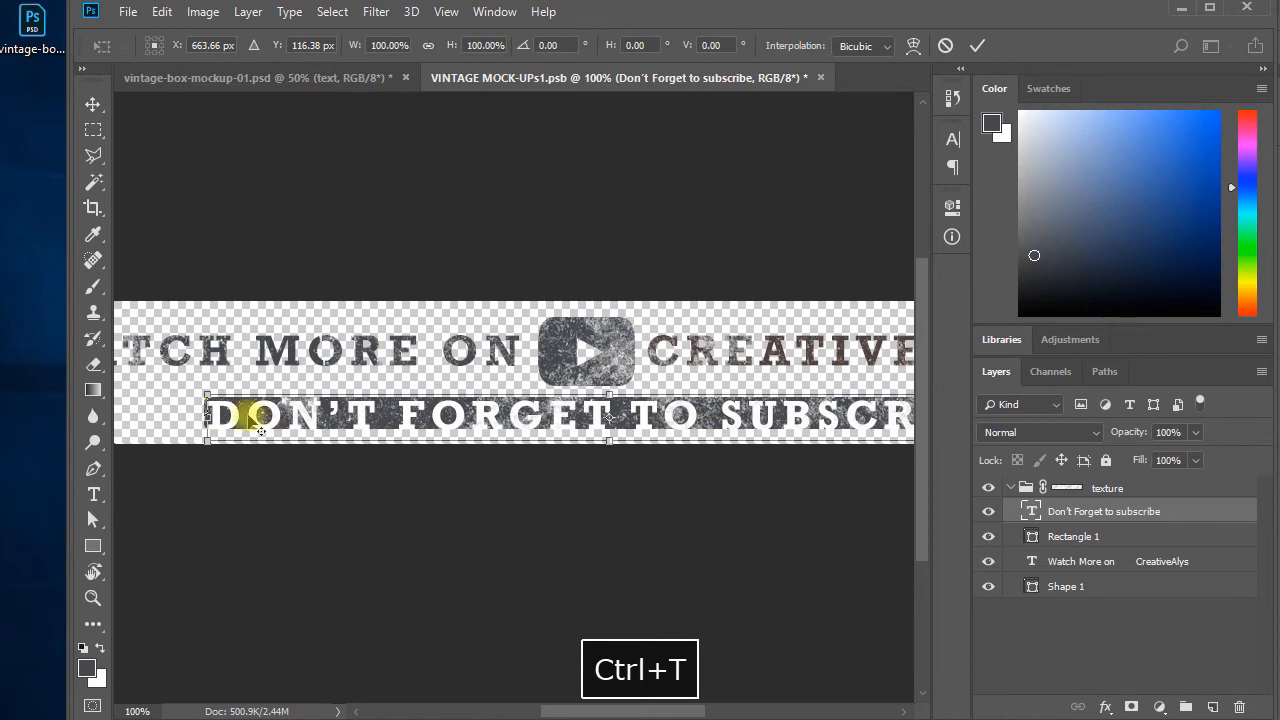
{"action": "left_click_drag", "start_coordinate": [211, 416], "coordinate": [360, 423]}
{"action": "key", "text": "Return"}
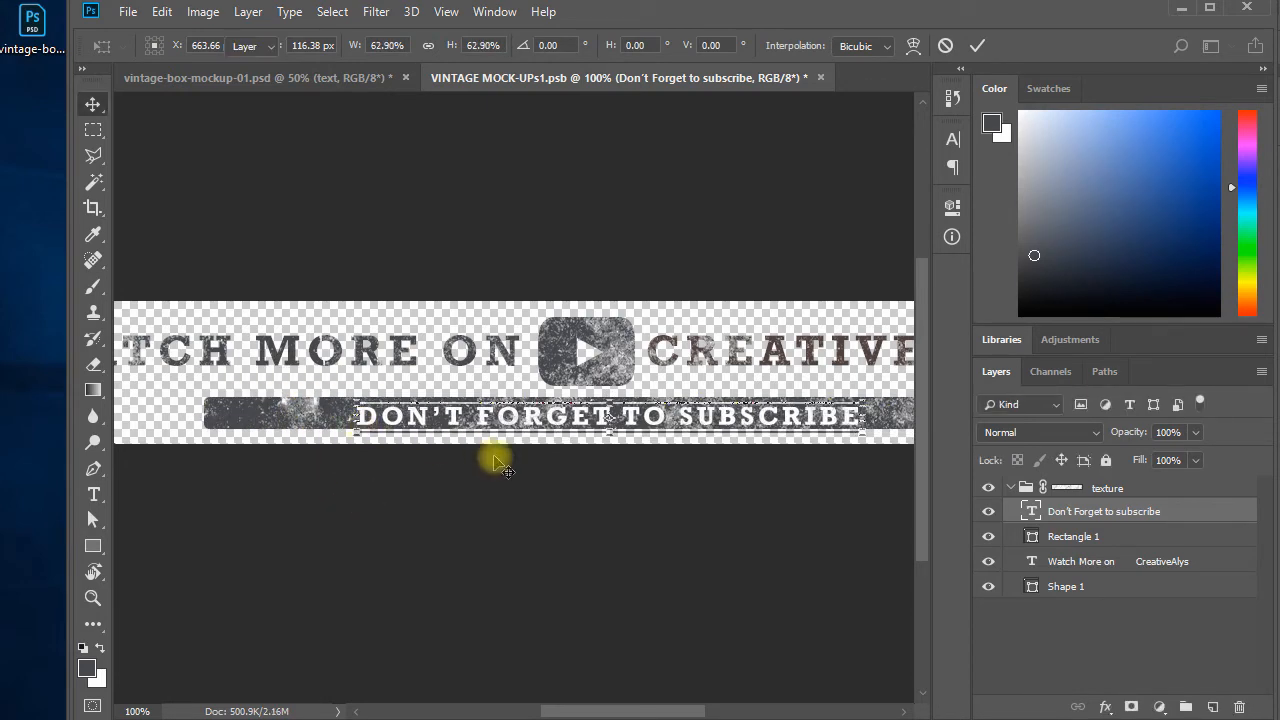
Move the scaled subscribe text left and align its horizontal centre with that of the dark rectangle.
{"action": "key", "text": "ctrl+minus"}
{"action": "key", "text": "shift+Left"}
{"action": "key", "text": "shift+Left"}
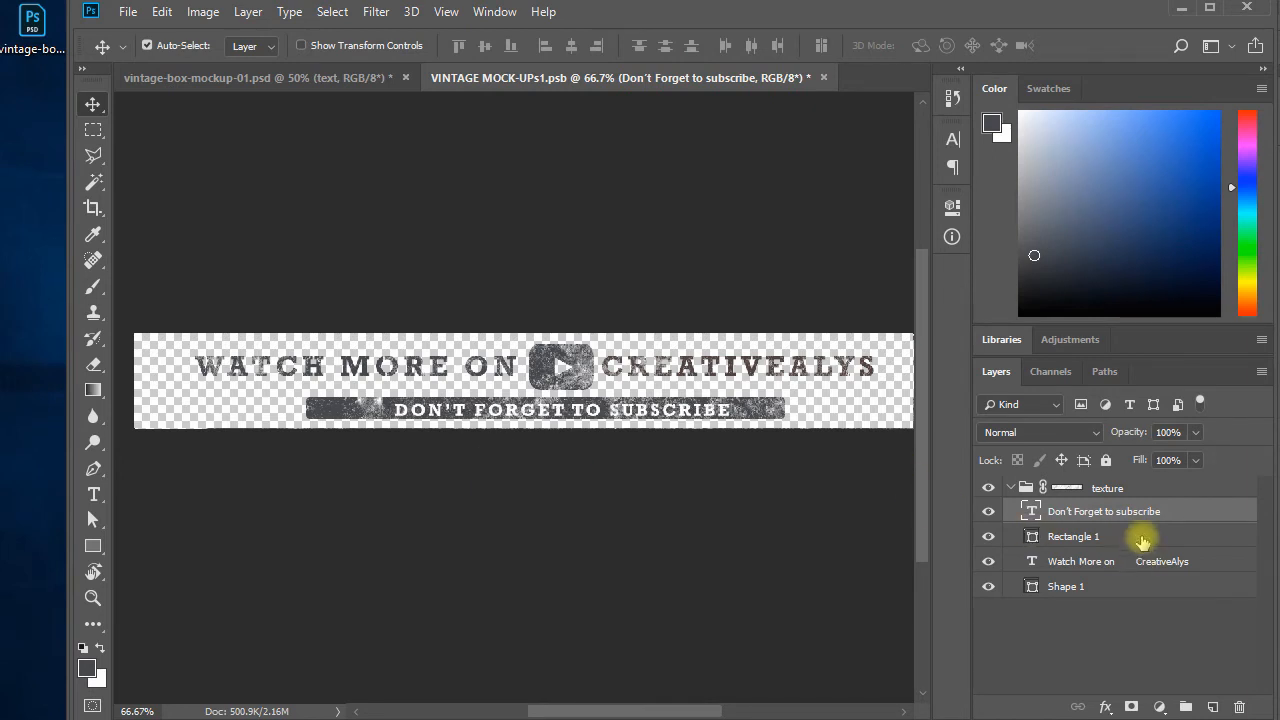
{"action": "left_click", "coordinate": [1140, 537], "text": "shift"}
{"action": "left_click", "coordinate": [571, 46]}
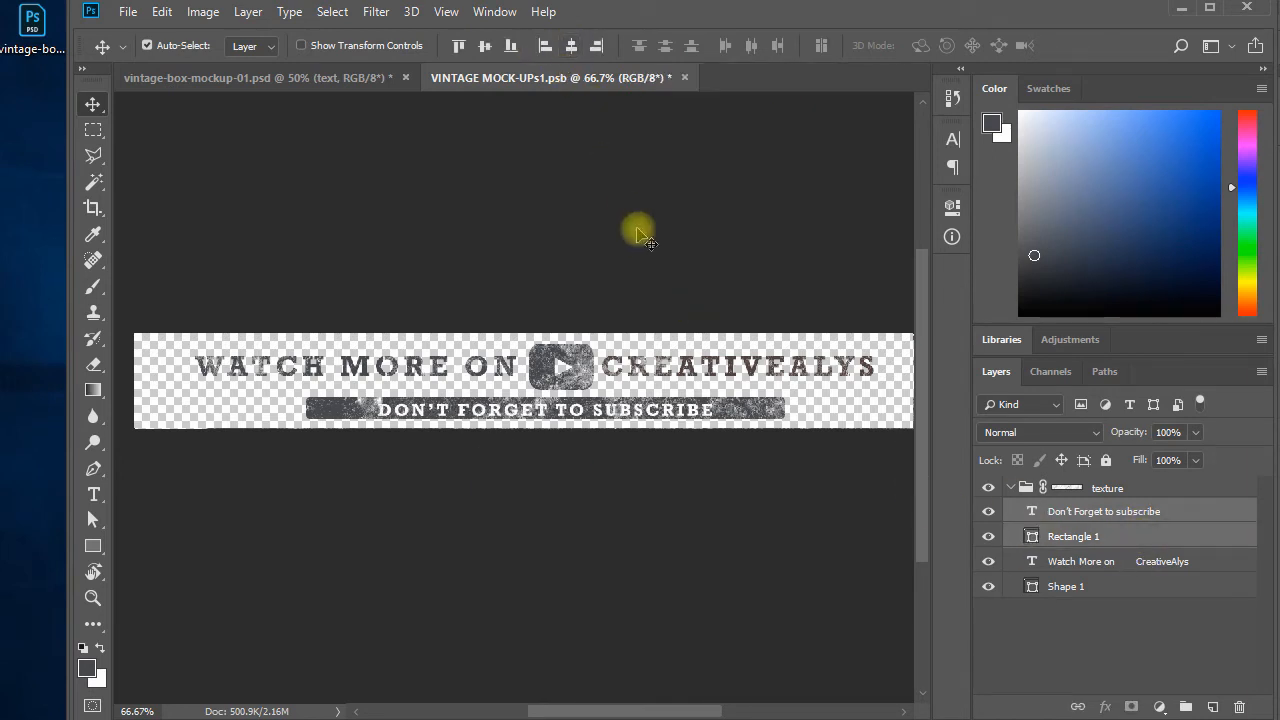
{"action": "left_click", "coordinate": [689, 225]}
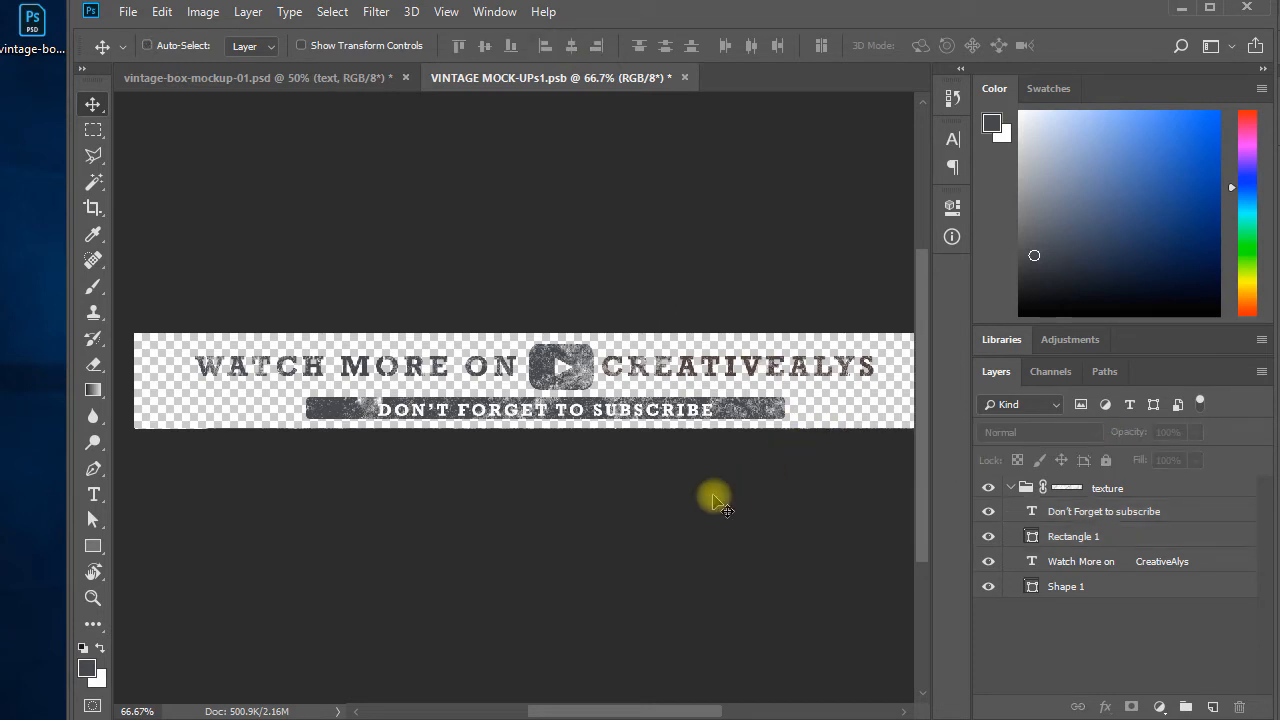
Set all four corner radii of the rectangle behind the subscribe text to 10 px.
{"action": "key", "text": "ctrl+minus"}
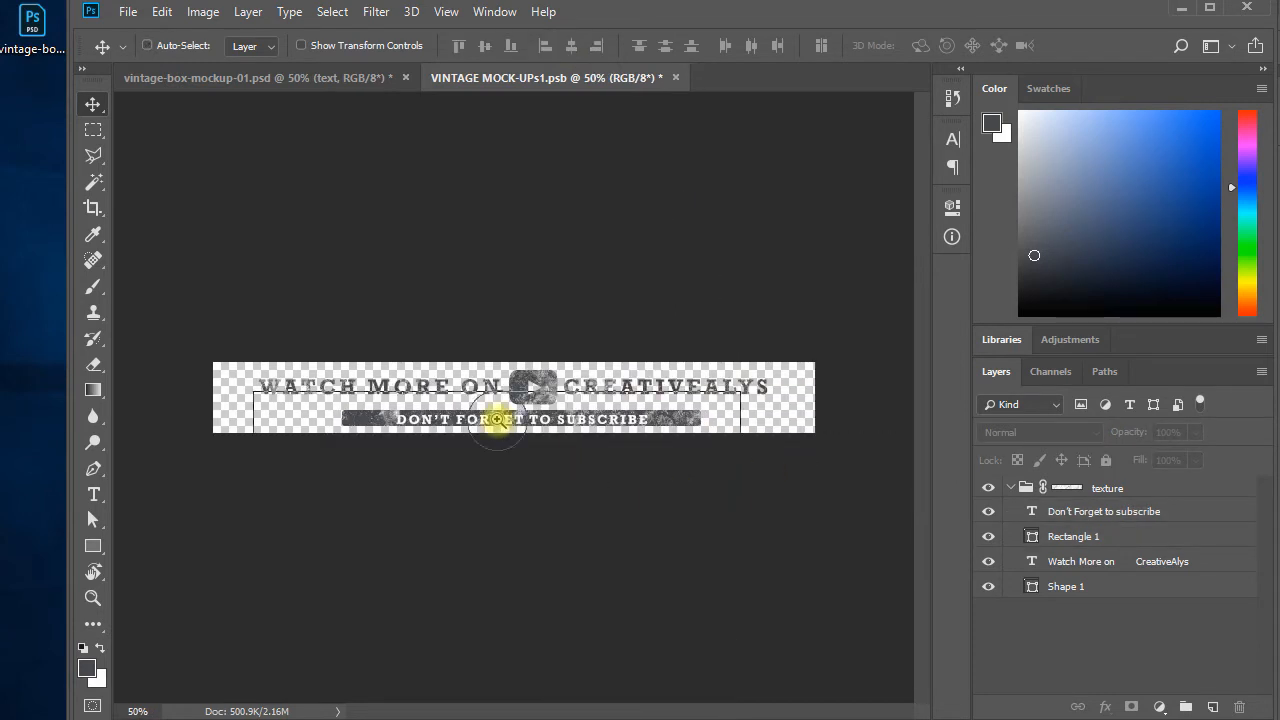
{"action": "left_click", "coordinate": [497, 423], "text": "ctrl"}
{"action": "left_click", "coordinate": [785, 515], "text": "ctrl"}
{"action": "left_click", "coordinate": [823, 416]}
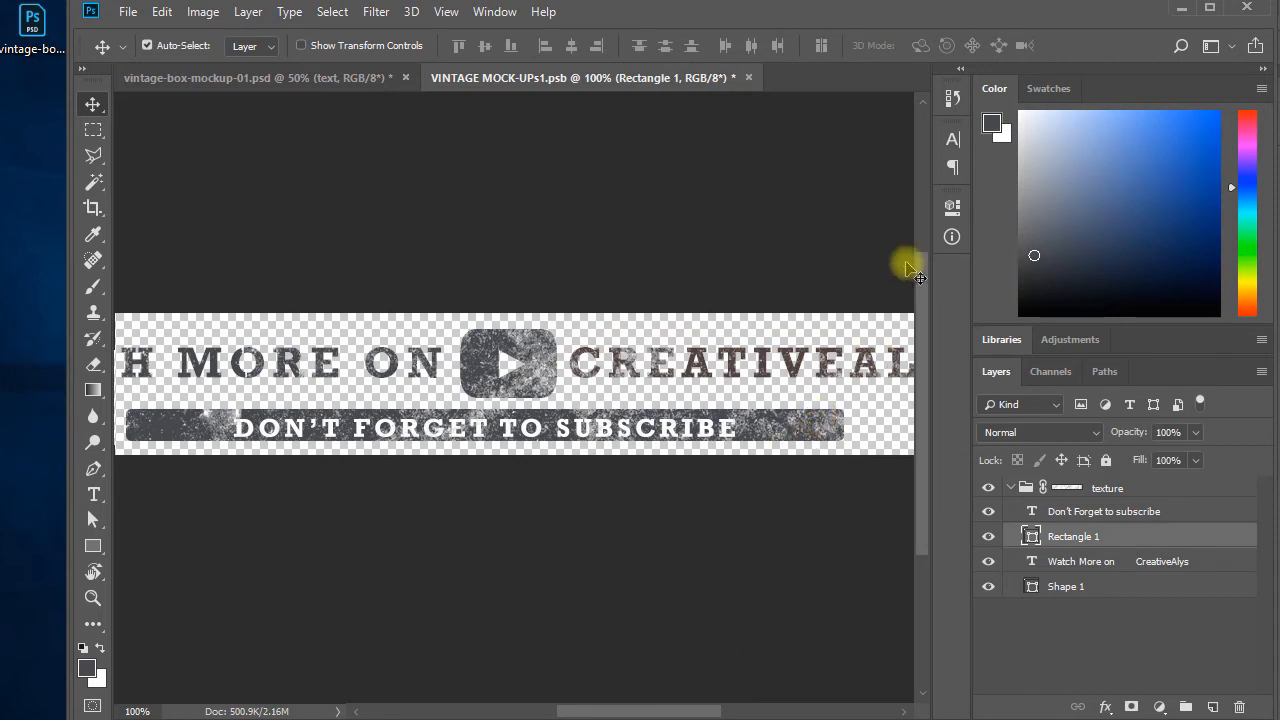
{"action": "left_click", "coordinate": [951, 208]}
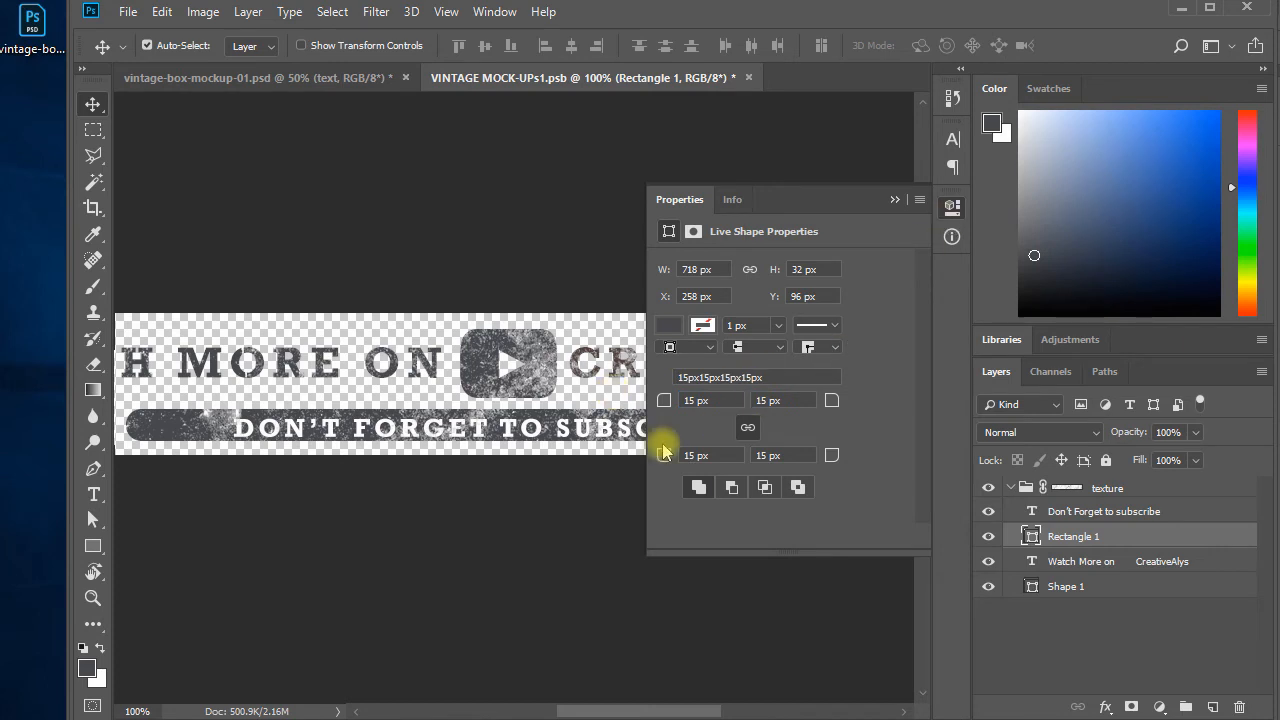
{"action": "left_click", "coordinate": [722, 402]}
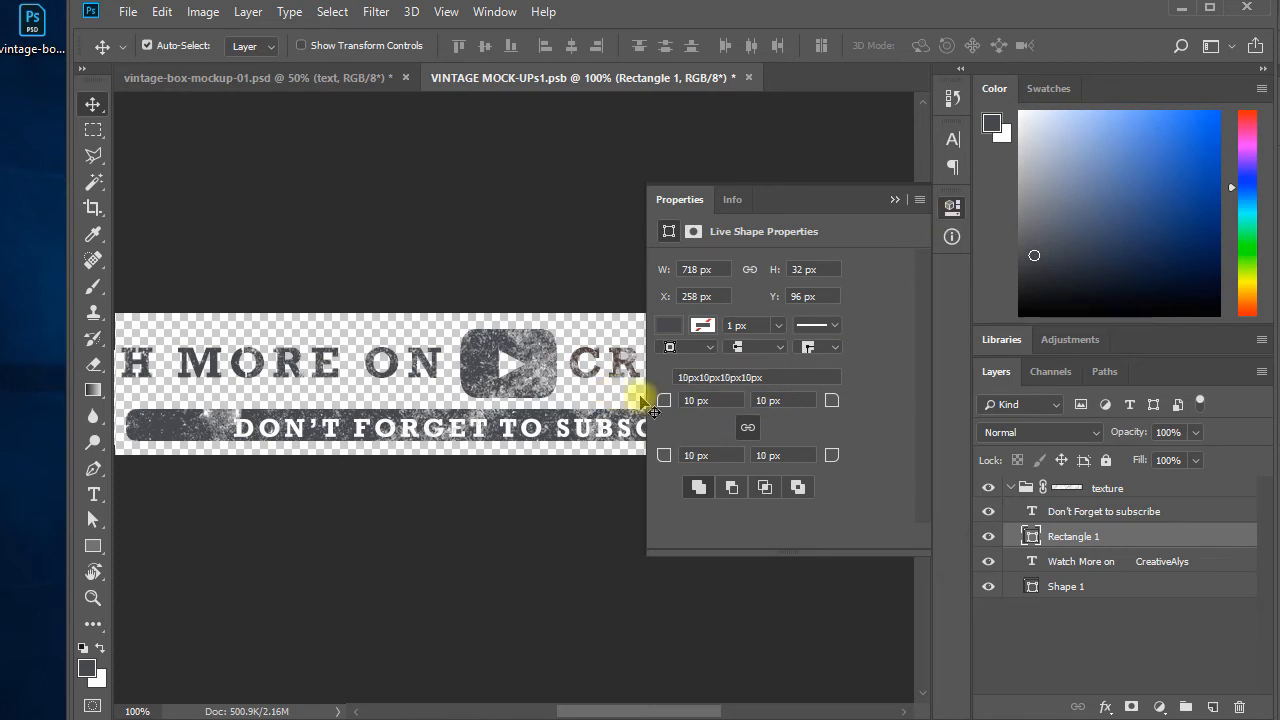
{"action": "left_click", "coordinate": [951, 207]}
Align the vertical centres of the subscribe text and its rectangle.
{"action": "left_click", "coordinate": [740, 440]}
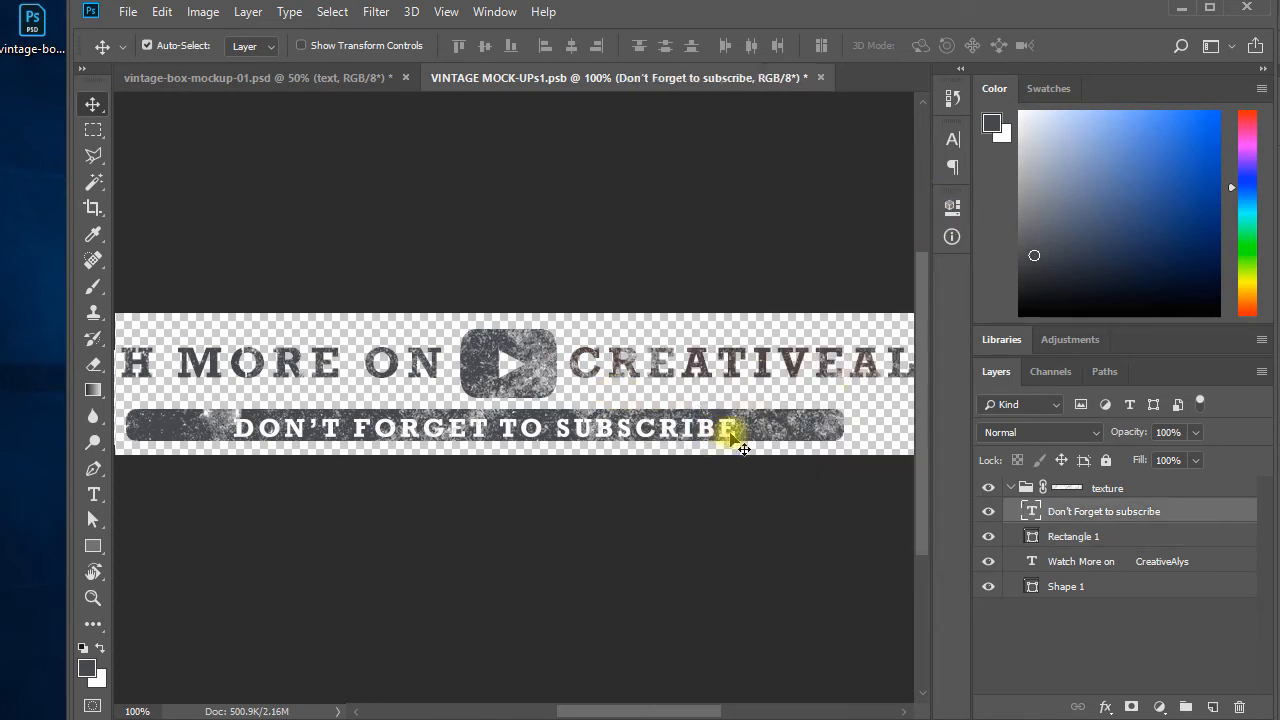
{"action": "left_click", "coordinate": [826, 432], "text": "shift"}
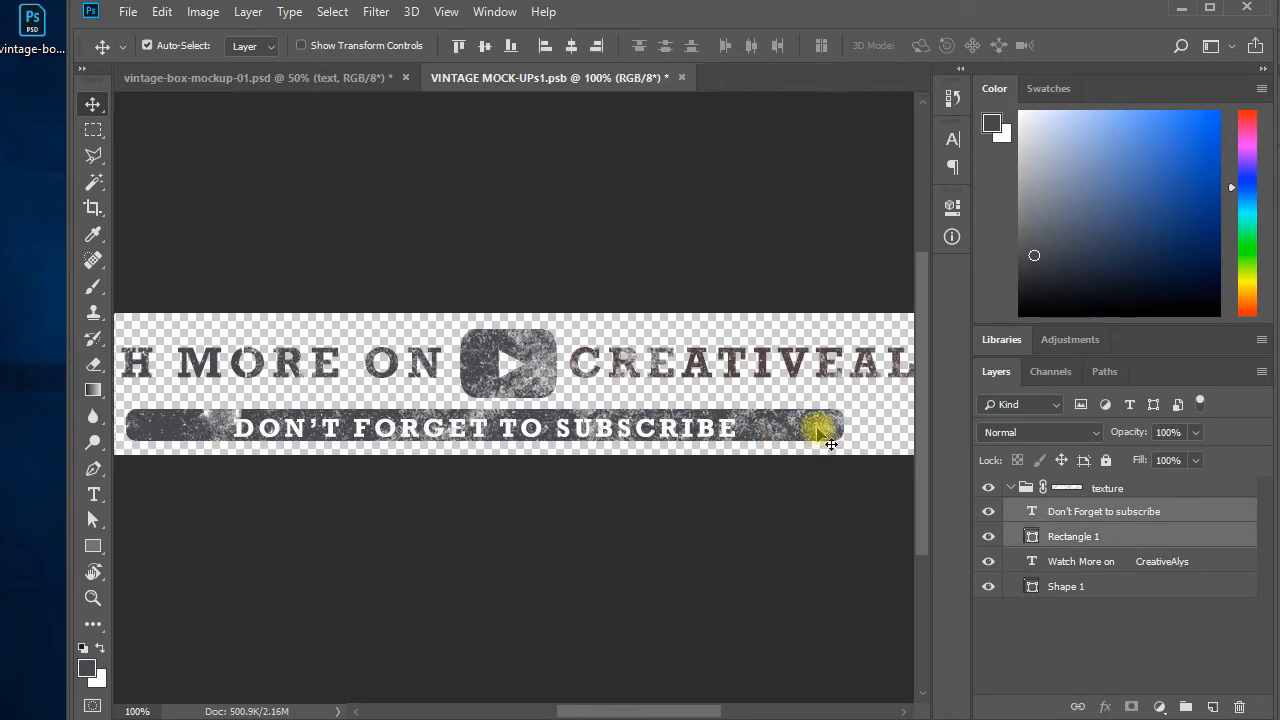
{"action": "left_click", "coordinate": [484, 45]}
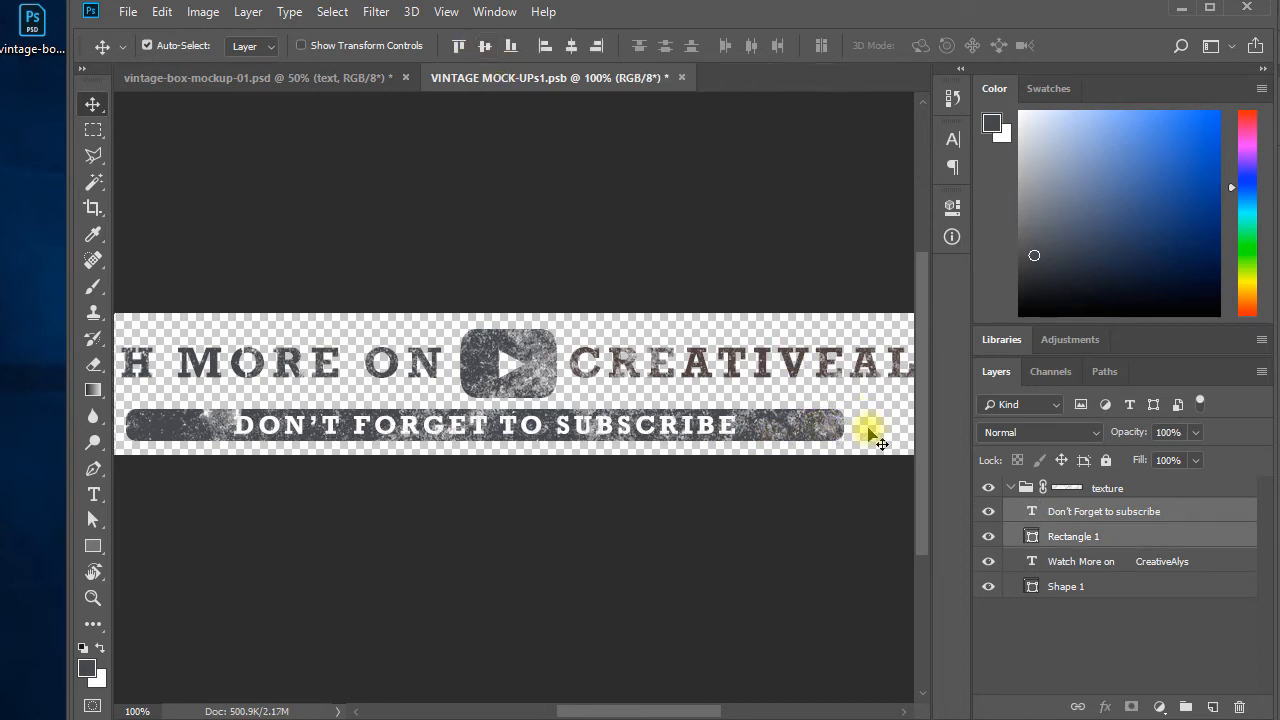
Nudge the subscribe text and its rectangle down together, towards the canvas's lower edge, and deselect them.
{"action": "key", "text": "Down"}
{"action": "key", "text": "Down"}
{"action": "key", "text": "Down"}
{"action": "key", "text": "Down"}
{"action": "key", "text": "Down"}
{"action": "key", "text": "Down"}
{"action": "key", "text": "Down"}
{"action": "key", "text": "Down"}
{"action": "key", "text": "Down"}
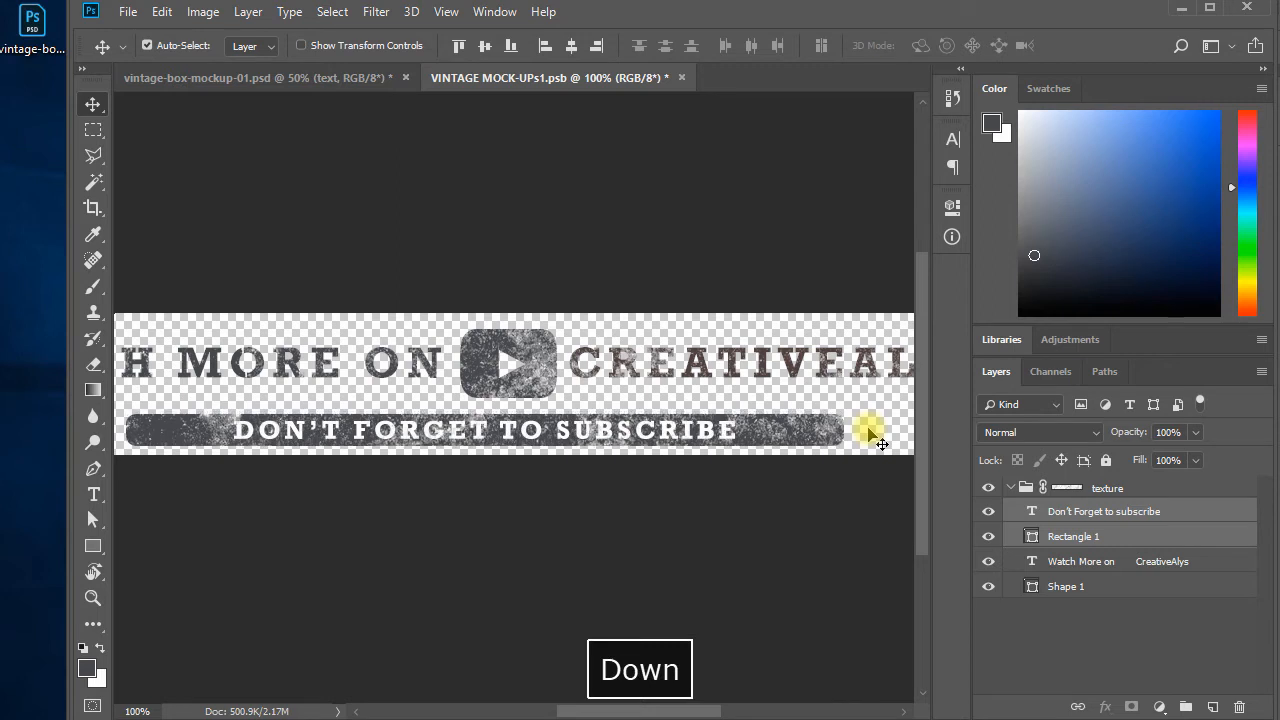
{"action": "left_click", "coordinate": [869, 431]}
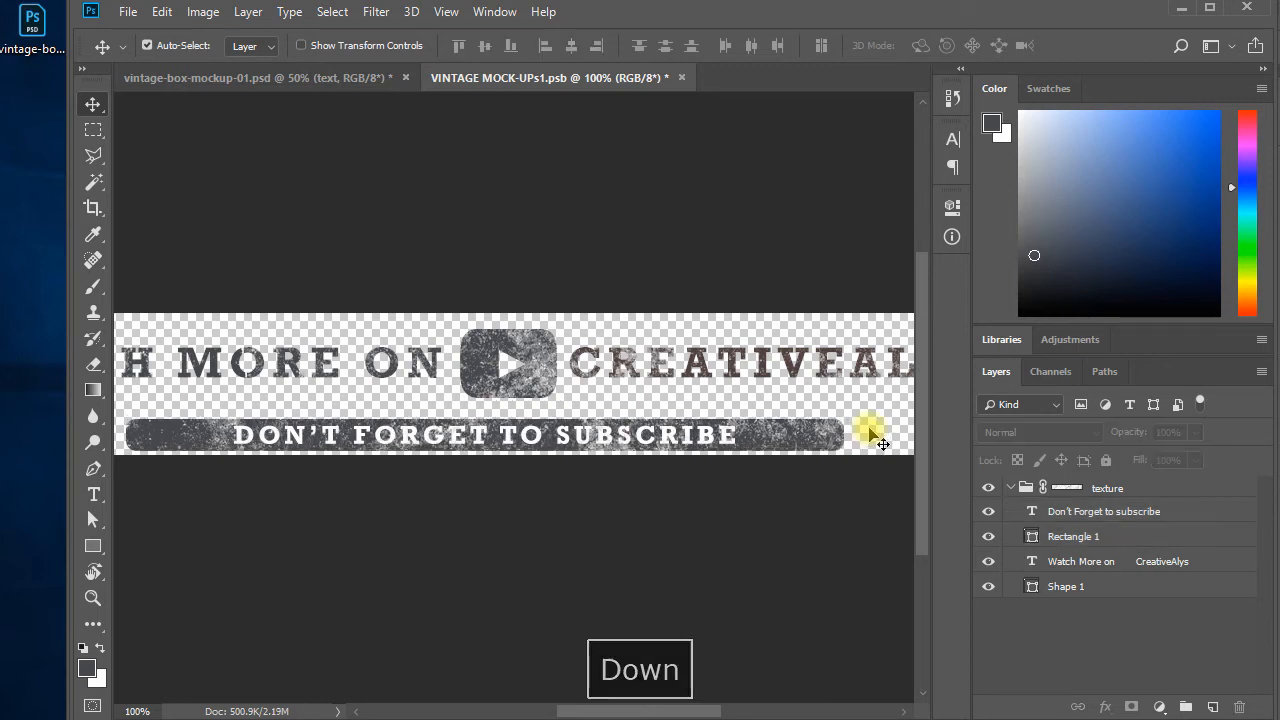
{"action": "key", "text": "ctrl+minus"}
{"action": "key", "text": "ctrl+minus"}
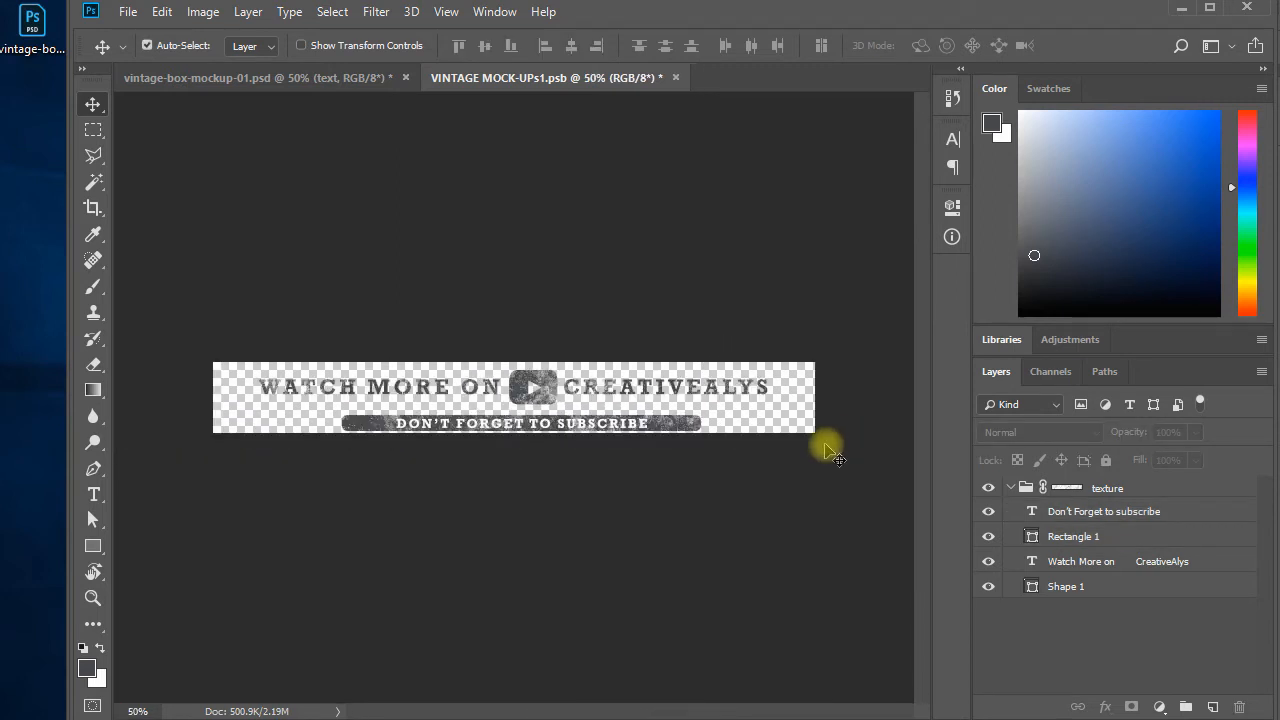
Save the edited side-text smart object and close it to update the box mockup.
{"action": "left_click", "coordinate": [687, 422]}
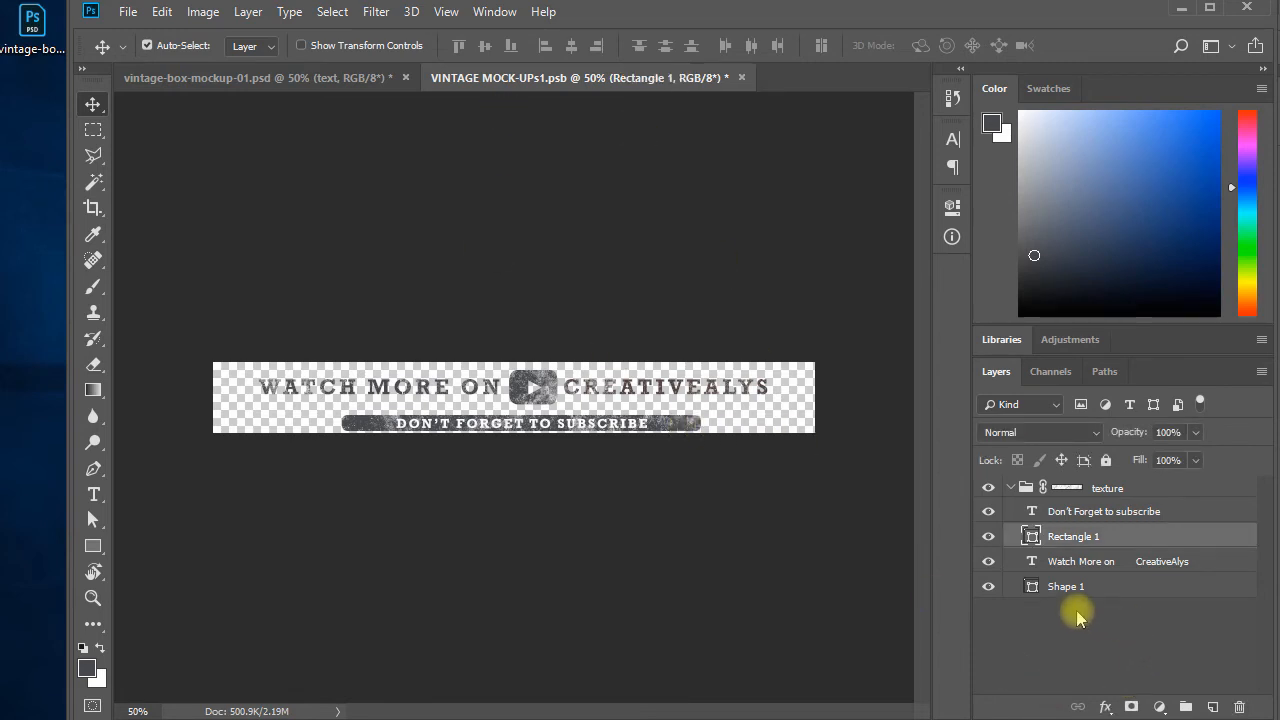
{"action": "key", "text": "ctrl+s"}
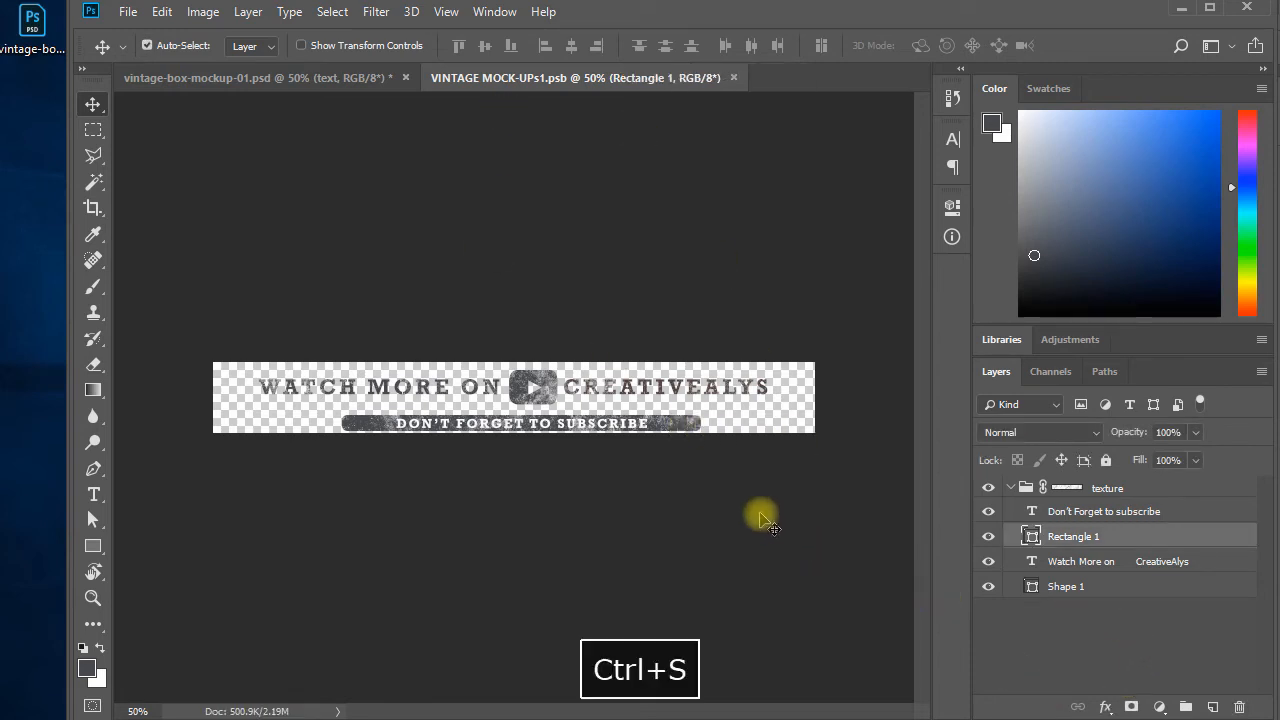
{"action": "key", "text": "ctrl+w"}
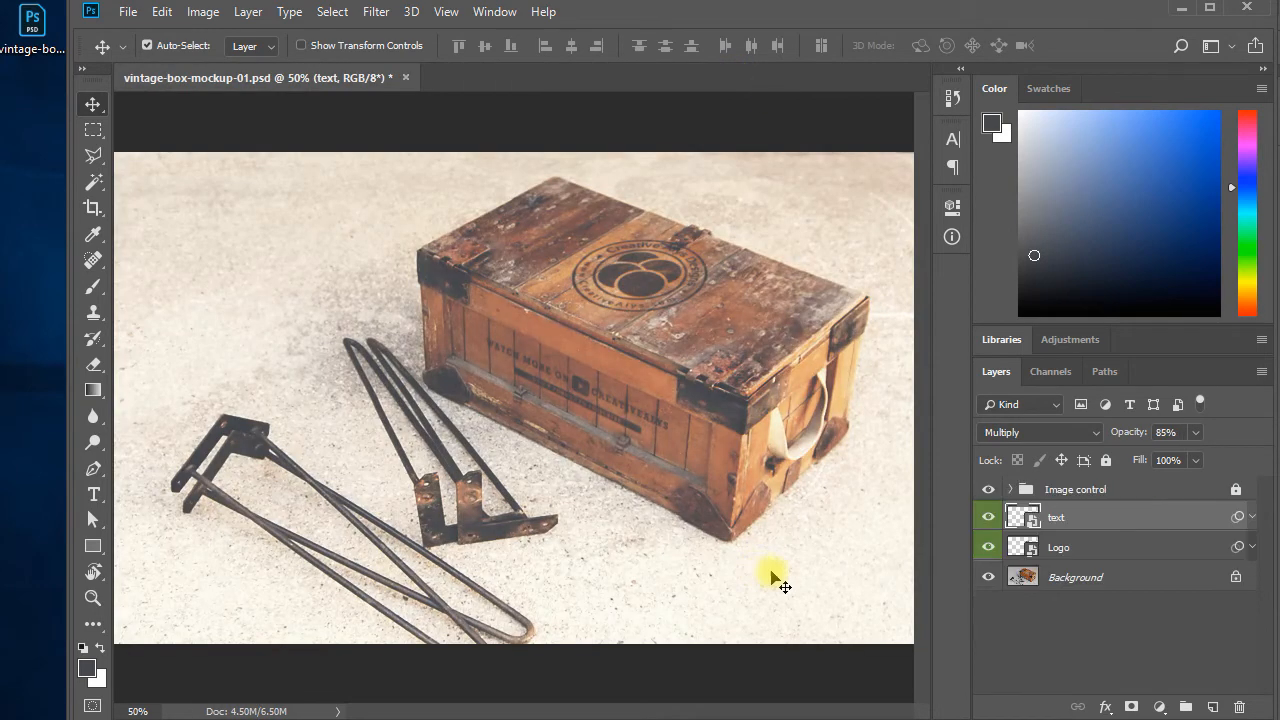
Examine the new side text with its subscribe banner and the lid logo on the box at close range.
{"action": "key", "text": "ctrl+space"}
{"action": "left_click", "coordinate": [574, 402]}
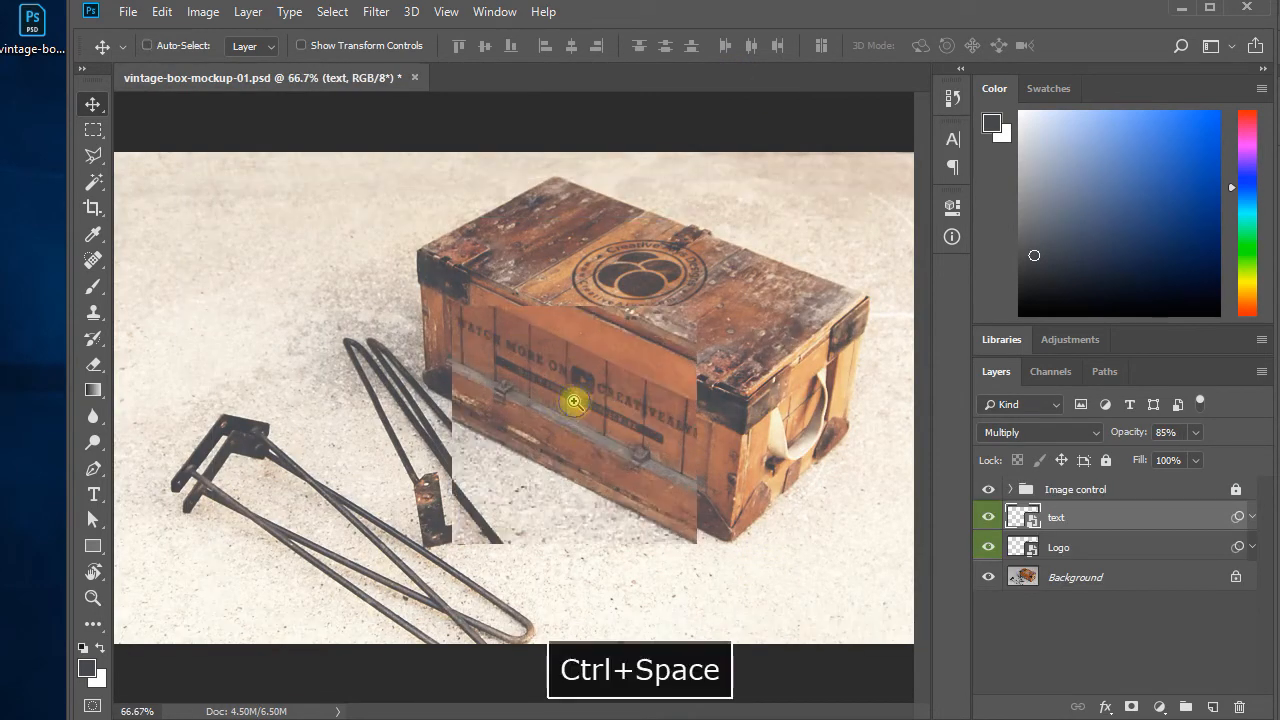
{"action": "left_click", "coordinate": [574, 402]}
{"action": "key", "text": "ctrl+space"}
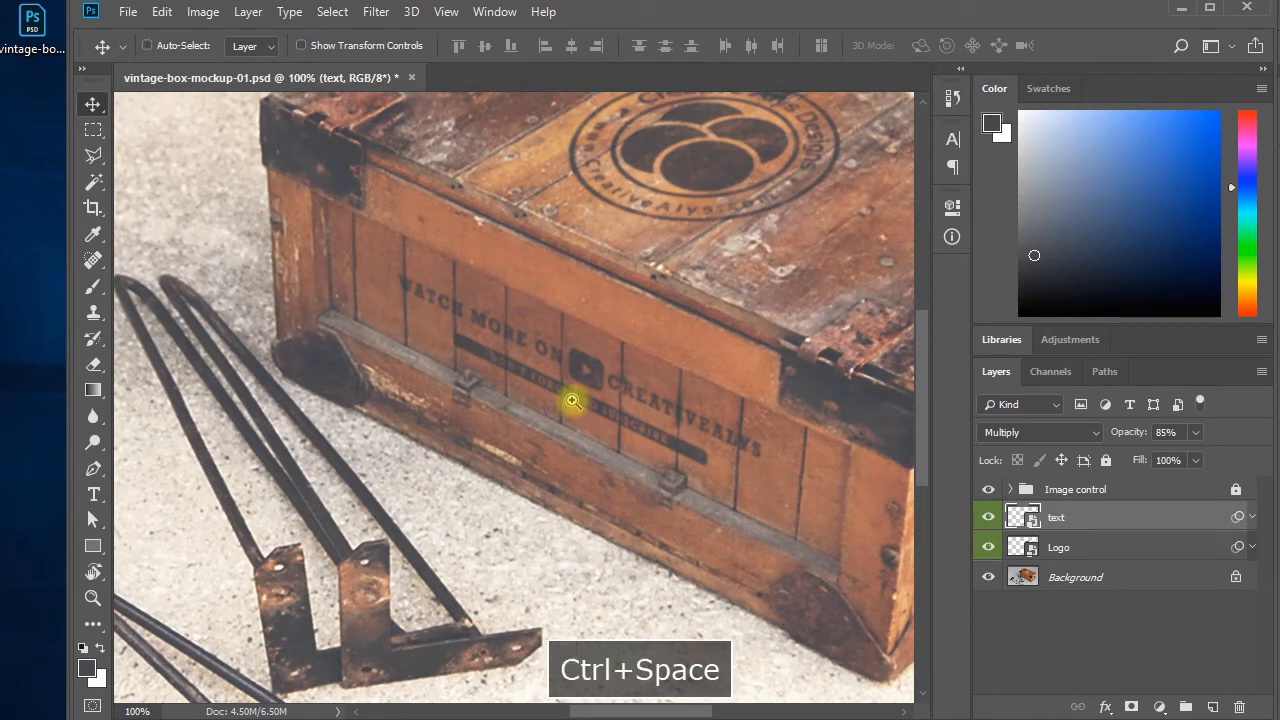
{"action": "left_click", "coordinate": [572, 401]}
{"action": "left_click_drag", "start_coordinate": [663, 517], "coordinate": [614, 523]}
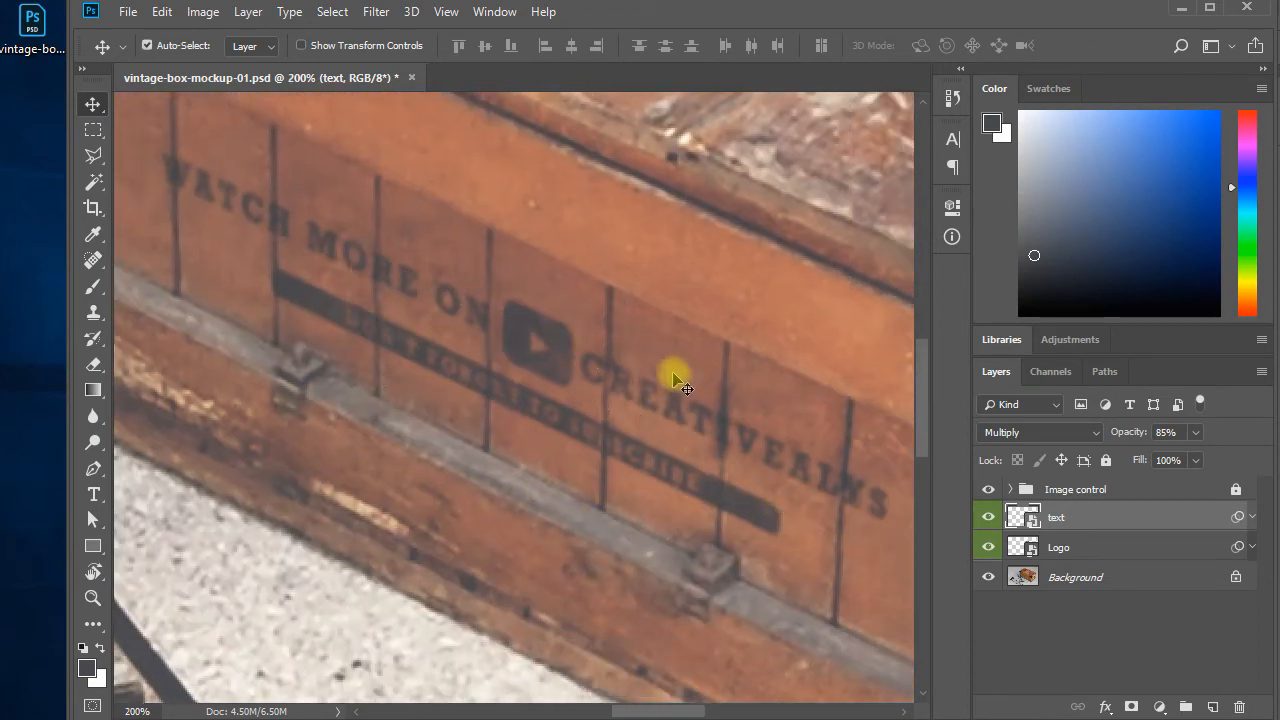
{"action": "key", "text": "ctrl+minus"}
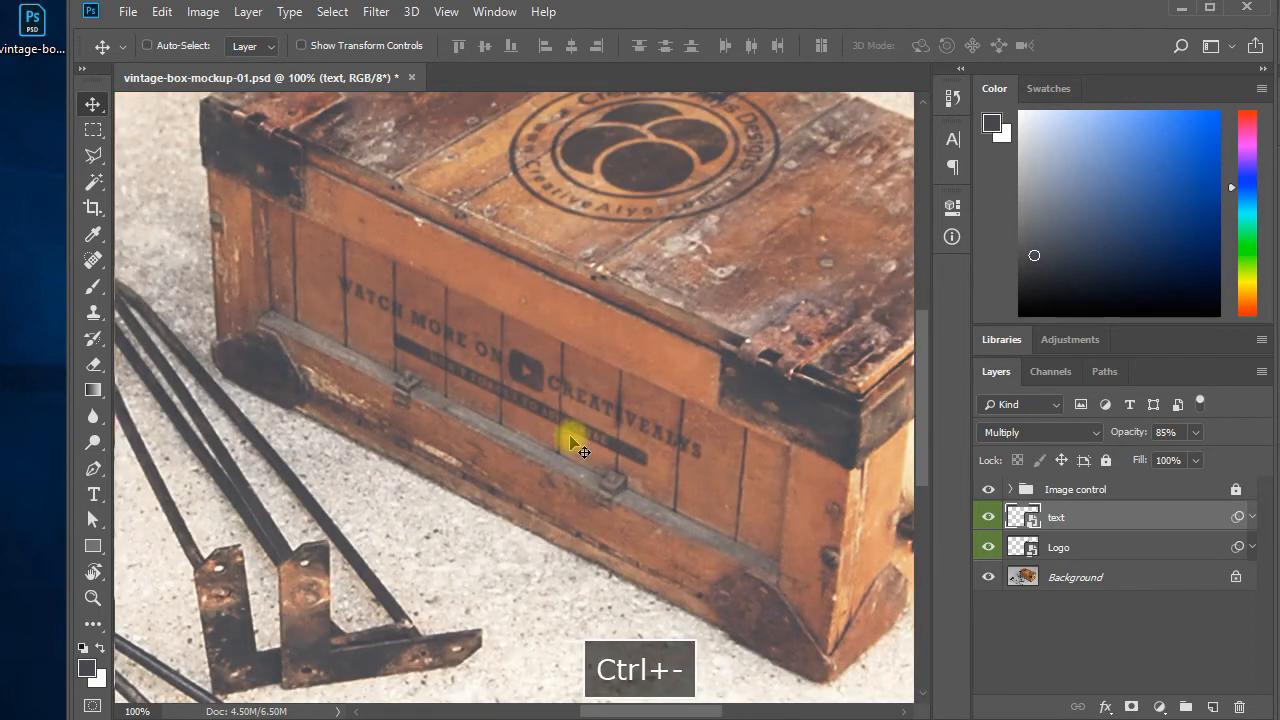
{"action": "left_click_drag", "start_coordinate": [620, 371], "coordinate": [591, 442]}
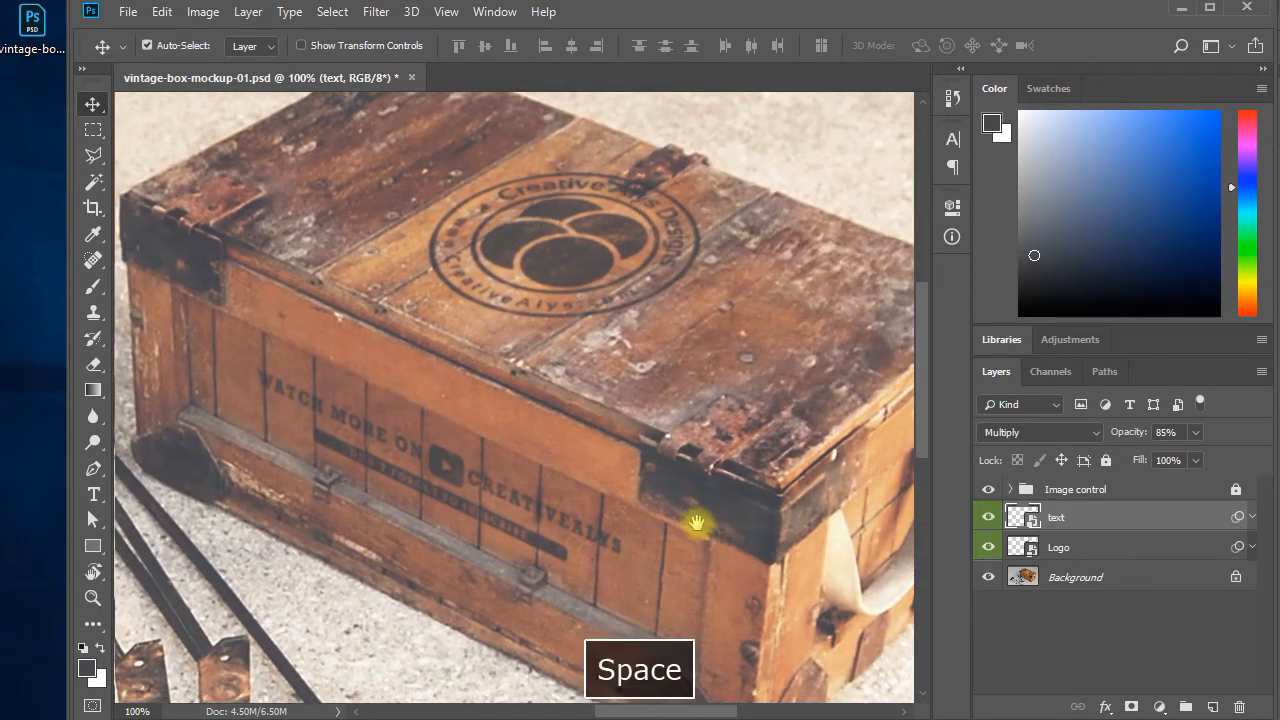
{"action": "left_click_drag", "start_coordinate": [697, 522], "coordinate": [580, 451]}
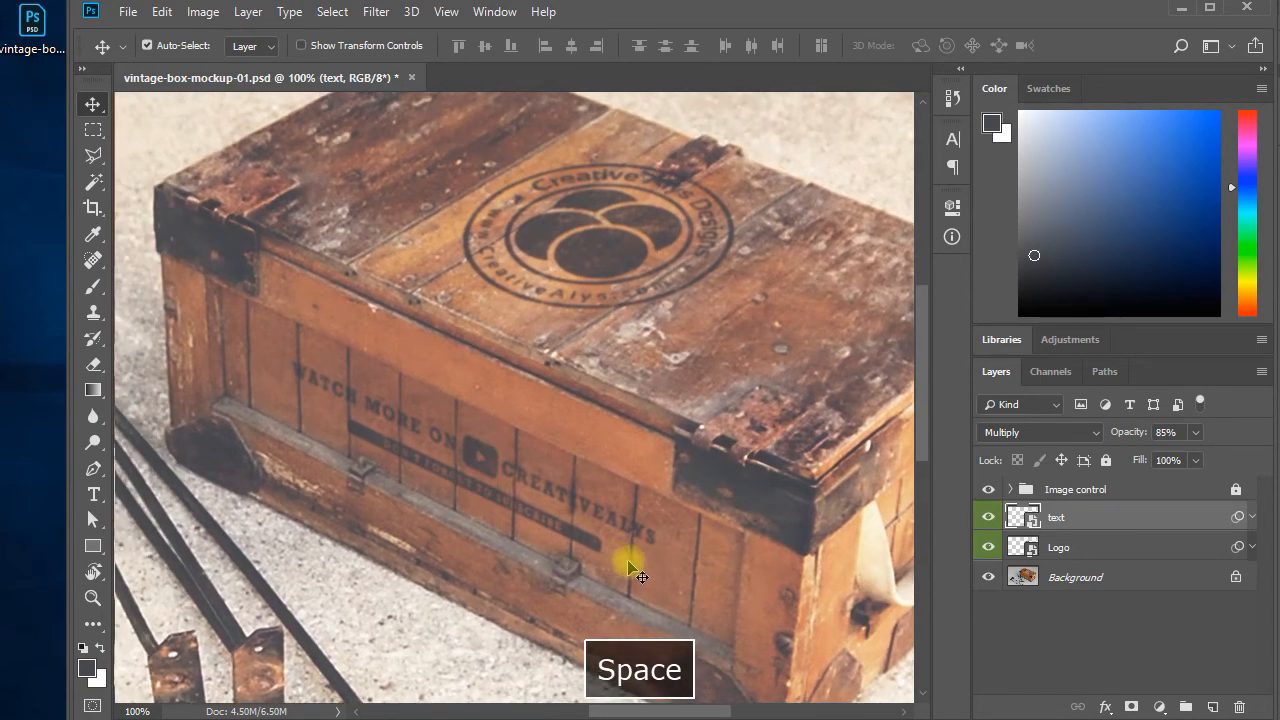
{"action": "left_click_drag", "start_coordinate": [466, 509], "coordinate": [524, 452]}
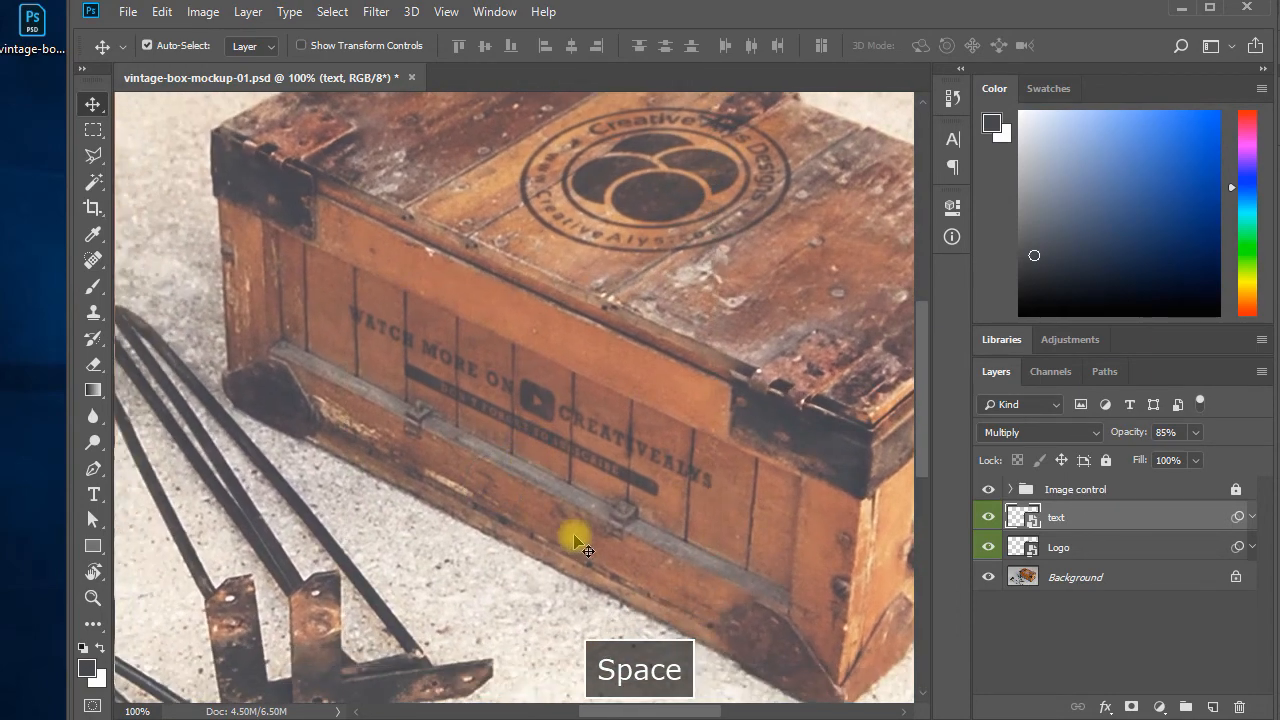
{"action": "key", "text": "ctrl+minus"}
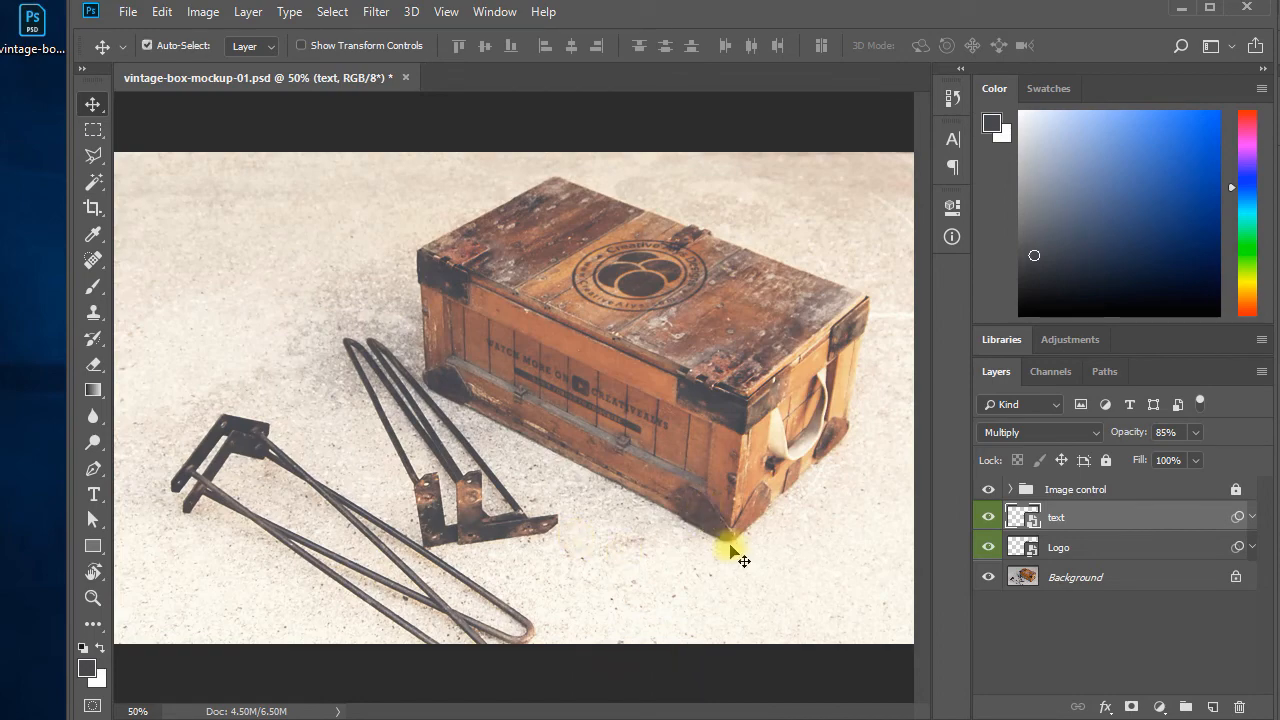
{"action": "left_click", "coordinate": [617, 374], "text": "ctrl"}
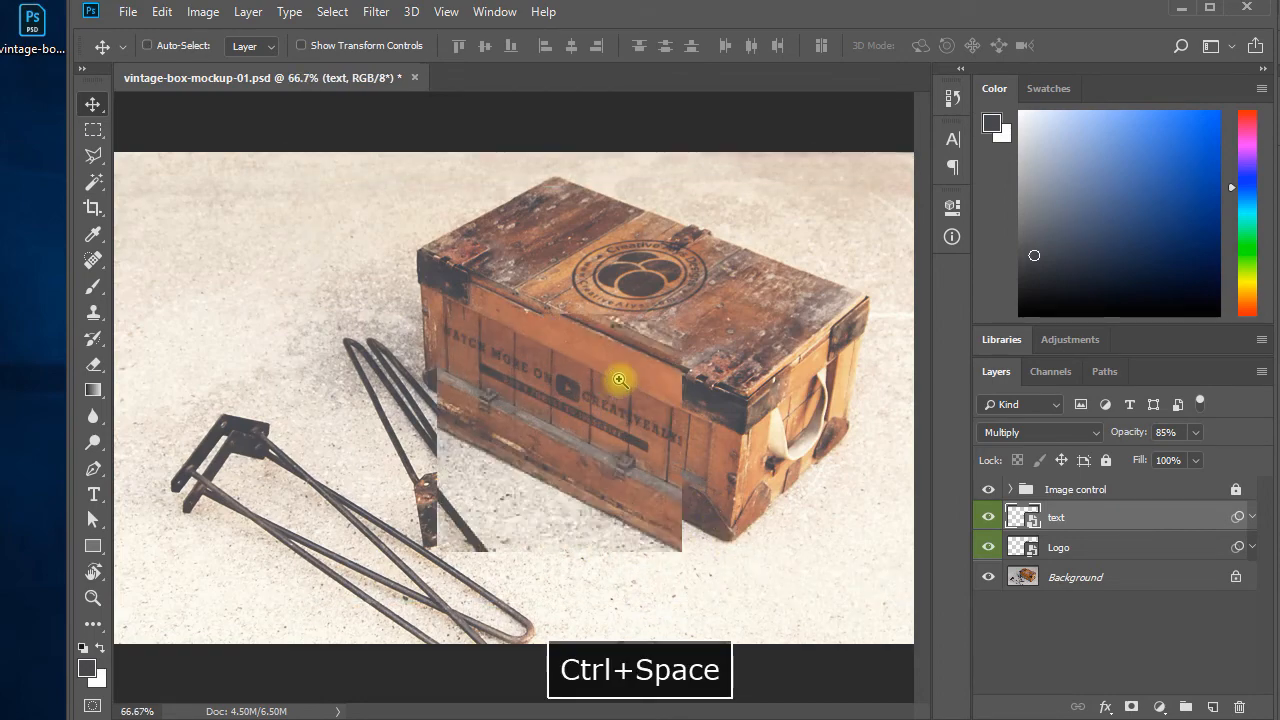
{"action": "left_click_drag", "start_coordinate": [757, 443], "coordinate": [700, 470]}
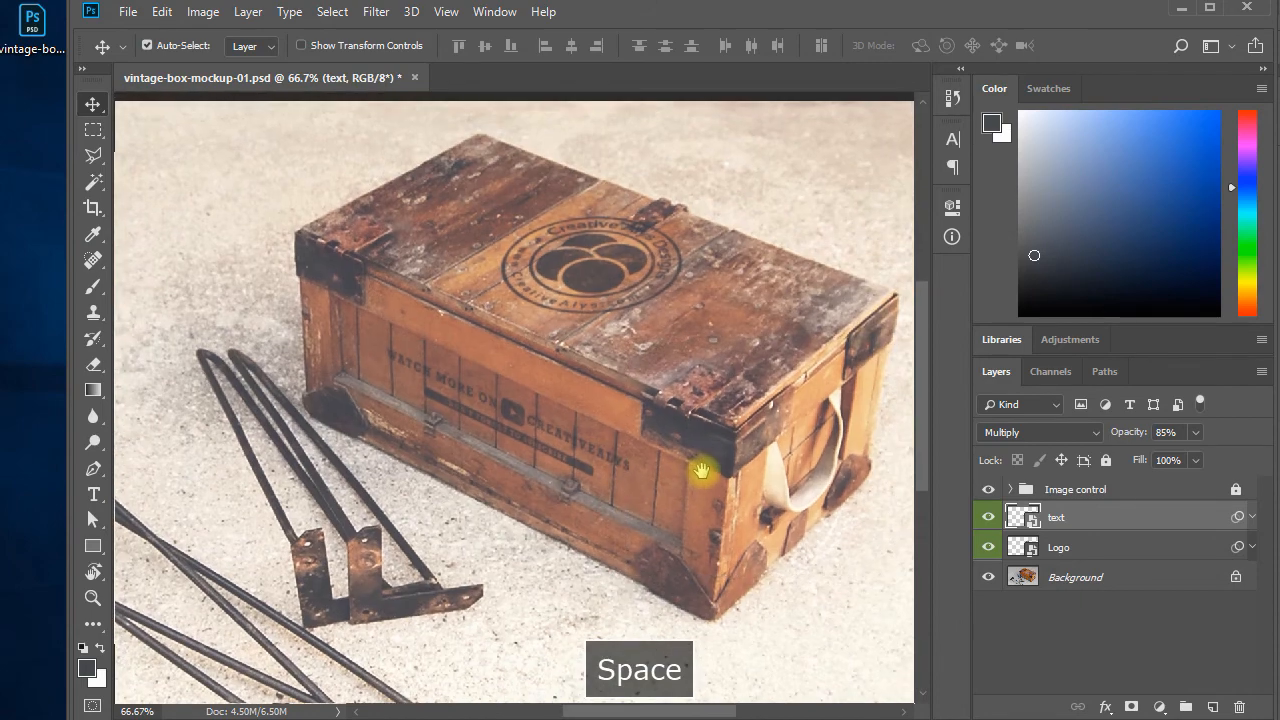
{"action": "left_click", "coordinate": [684, 369], "text": "ctrl"}
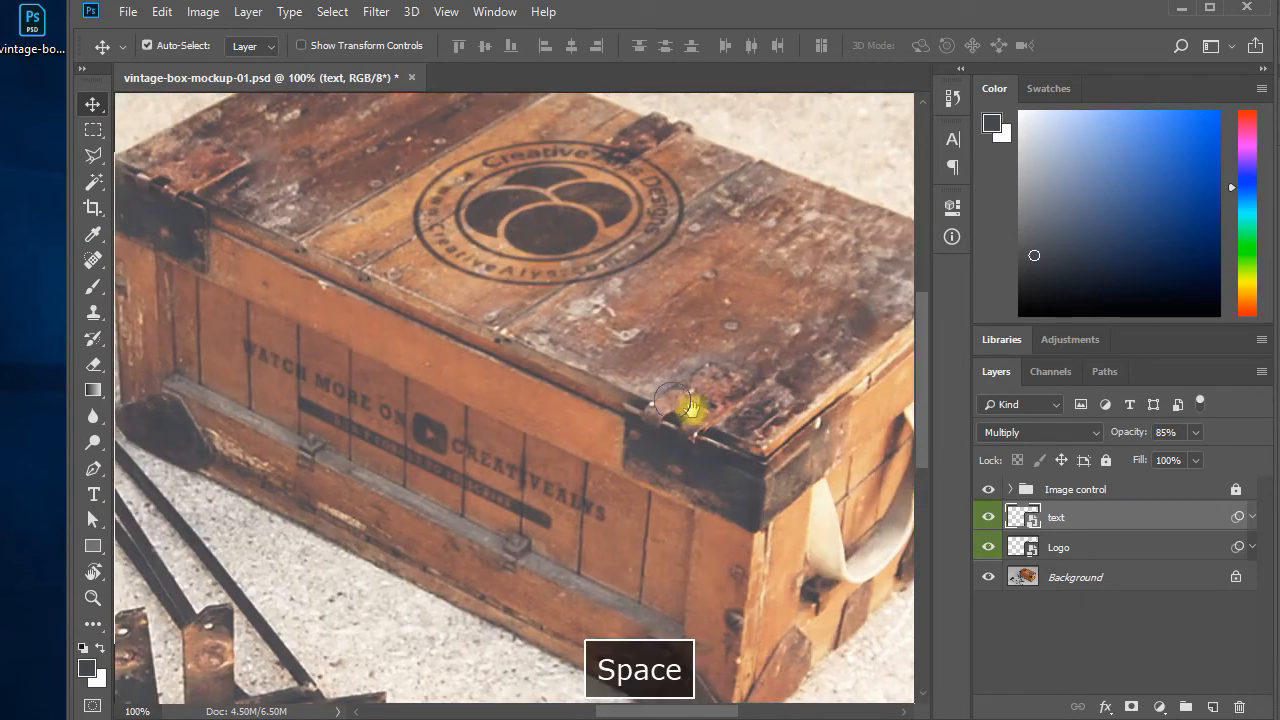
{"action": "left_click_drag", "start_coordinate": [675, 403], "coordinate": [743, 423]}
{"action": "key", "text": "ctrl+minus"}
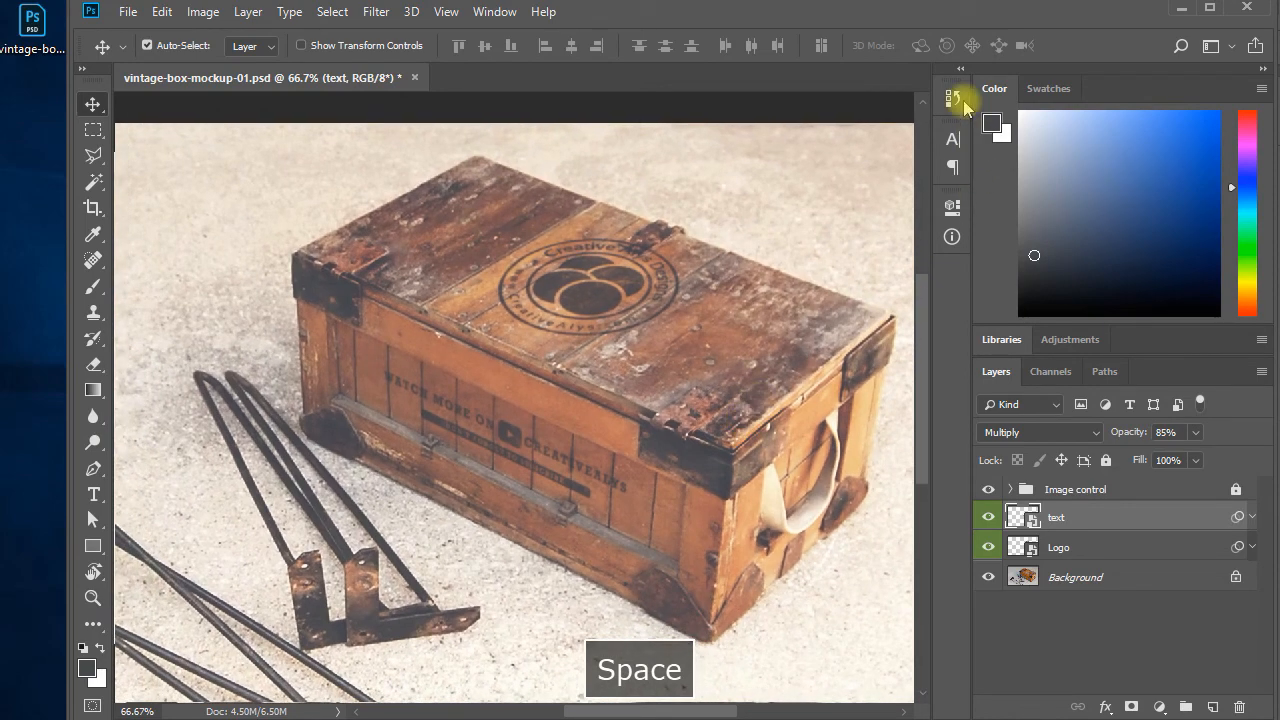
Review the whole box mockup with the side panels collapsed, and expand the panels again.
{"action": "left_click", "coordinate": [1263, 72]}
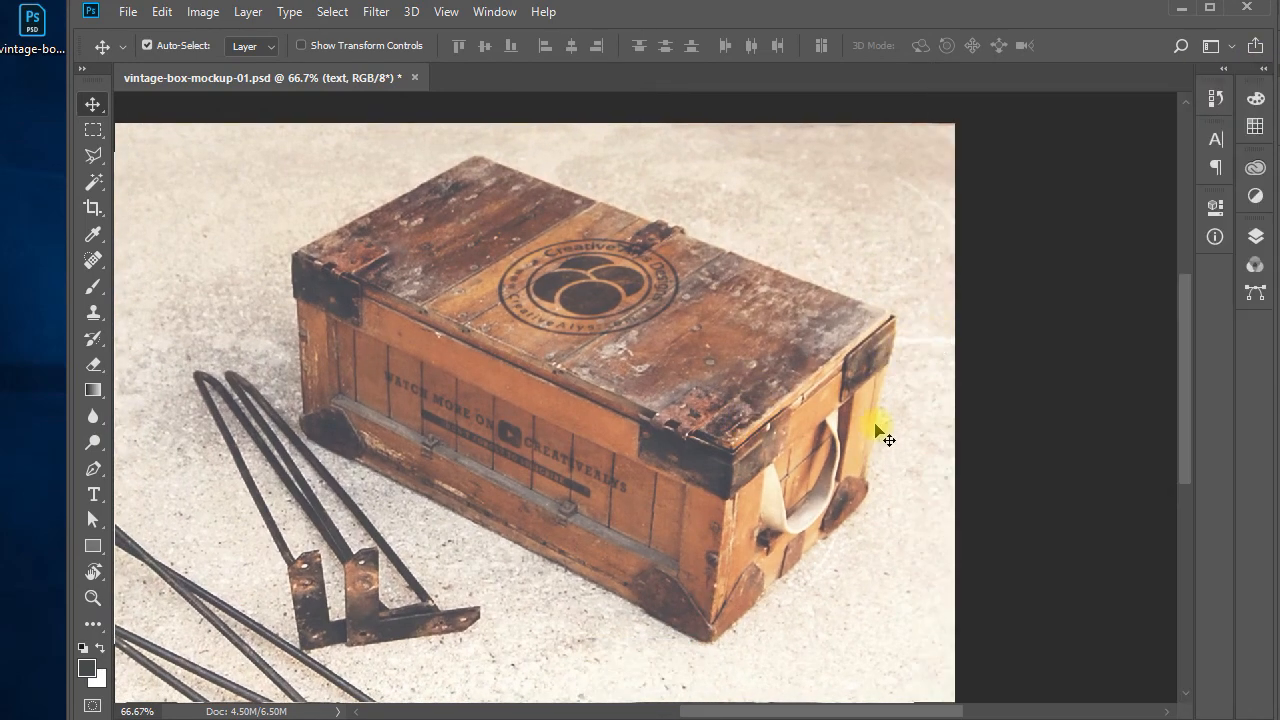
{"action": "left_click_drag", "start_coordinate": [766, 458], "coordinate": [1000, 437]}
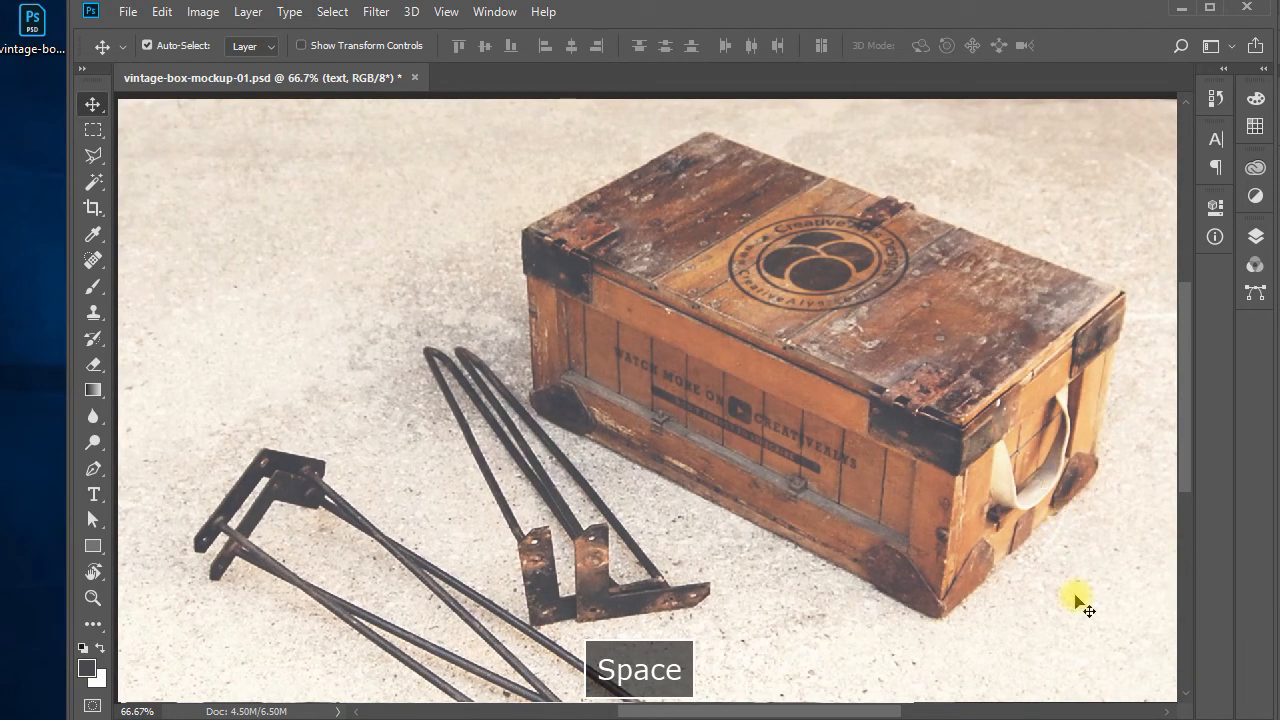
{"action": "mouse_move", "coordinate": [1085, 605]}
{"action": "left_mouse_down"}
{"action": "mouse_move", "coordinate": [1077, 568]}
{"action": "mouse_move", "coordinate": [1060, 603]}
{"action": "left_mouse_up"}
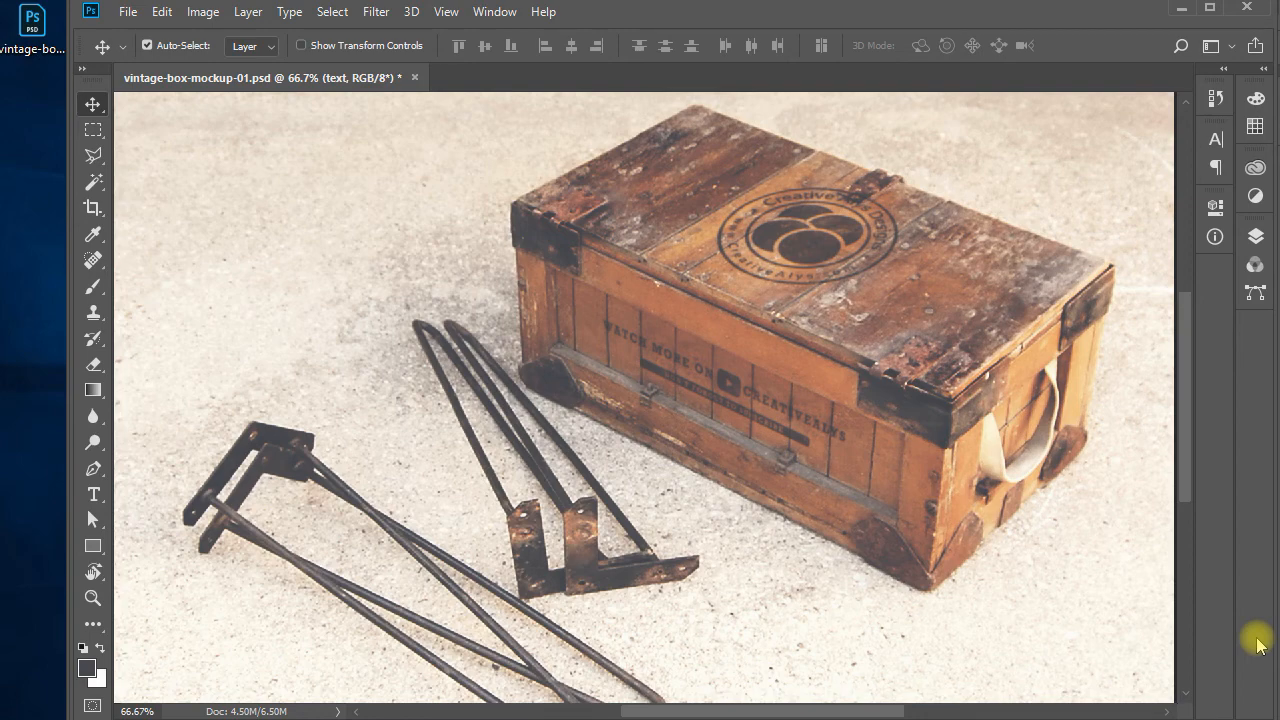
{"action": "key", "text": "ctrl+minus"}
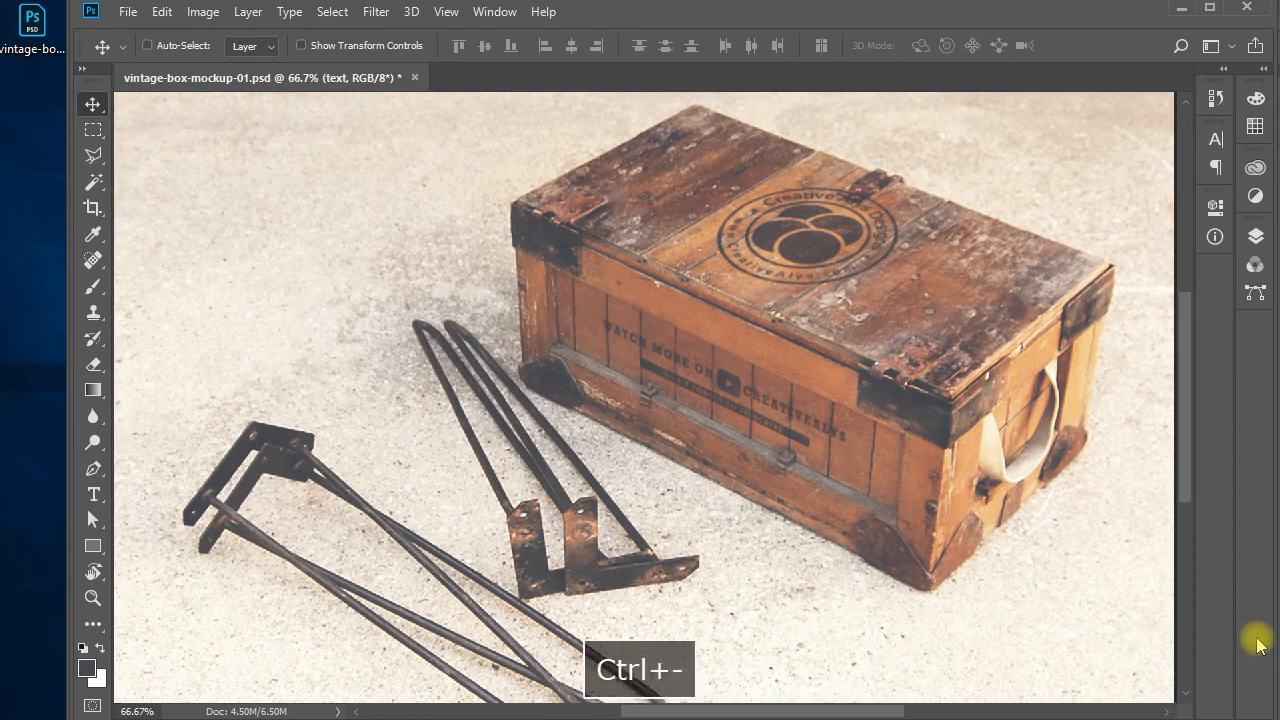
{"action": "key", "text": "ctrl+equal"}
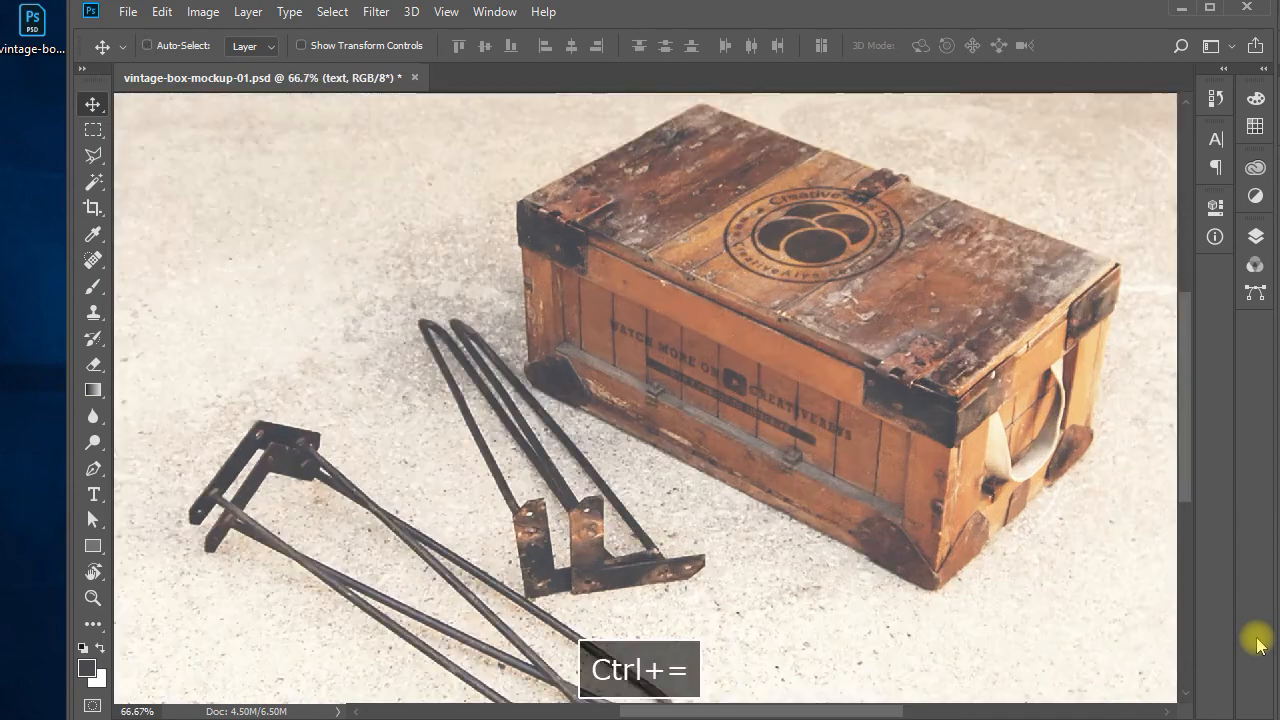
{"action": "key", "text": "ctrl+equal"}
{"action": "key", "text": "ctrl+minus"}
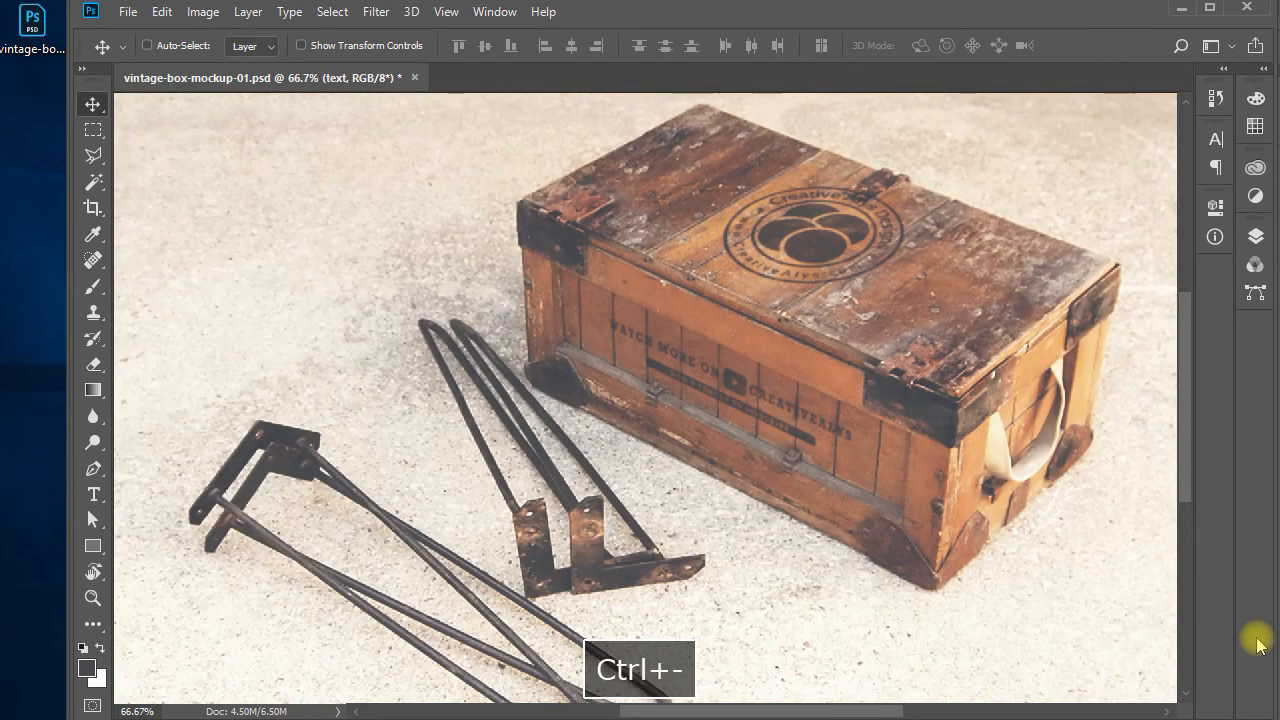
{"action": "key", "text": "ctrl+minus"}
{"action": "key", "text": "ctrl+equal"}
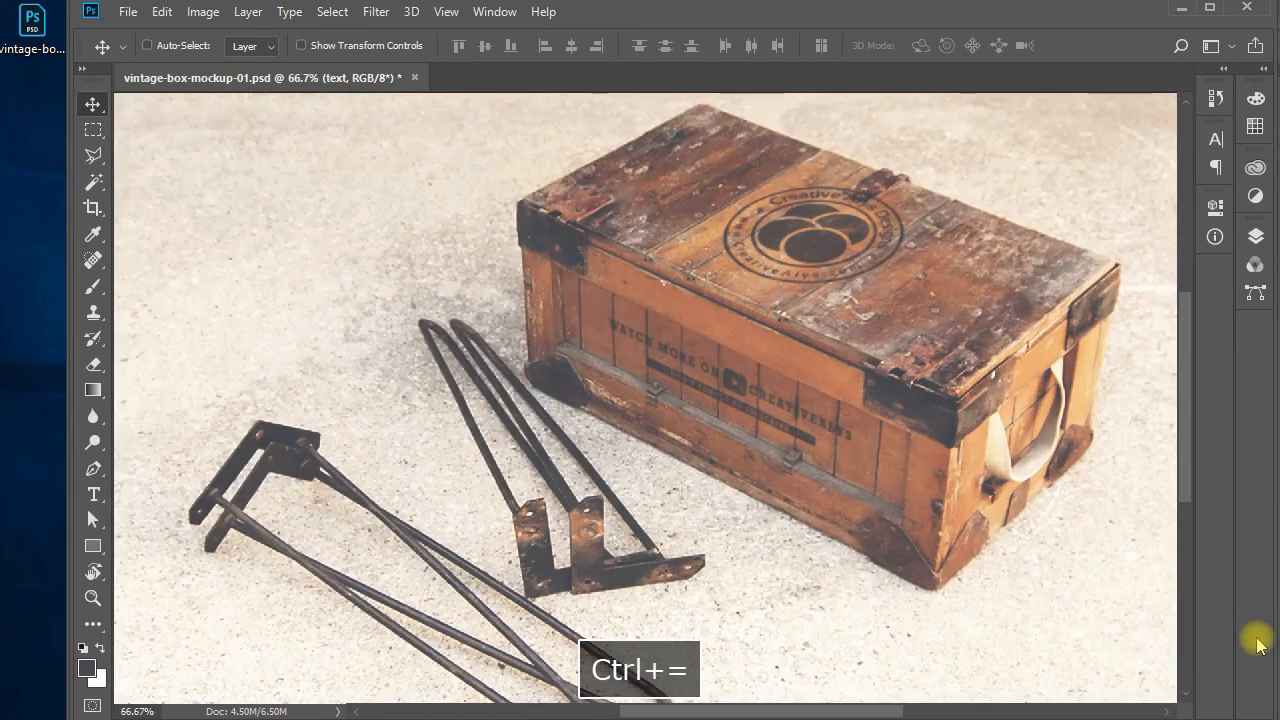
{"action": "key", "text": "ctrl+minus"}
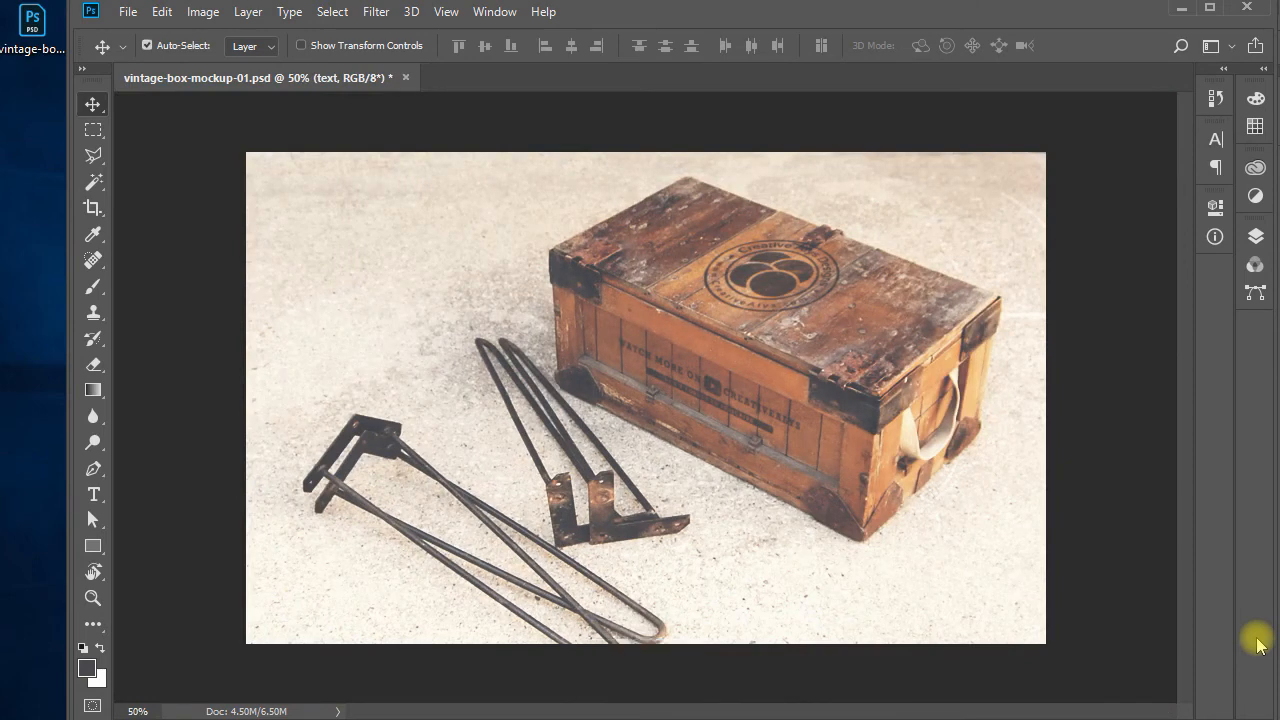
{"action": "left_click", "coordinate": [1264, 72]}
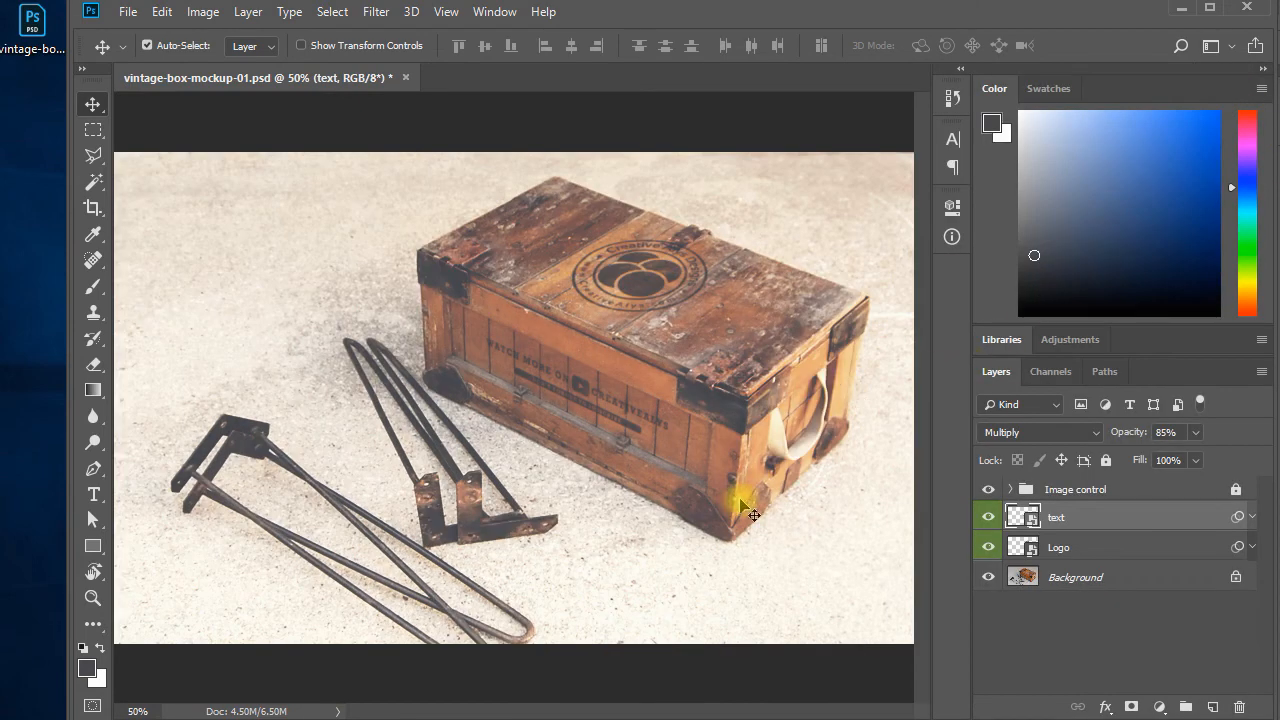